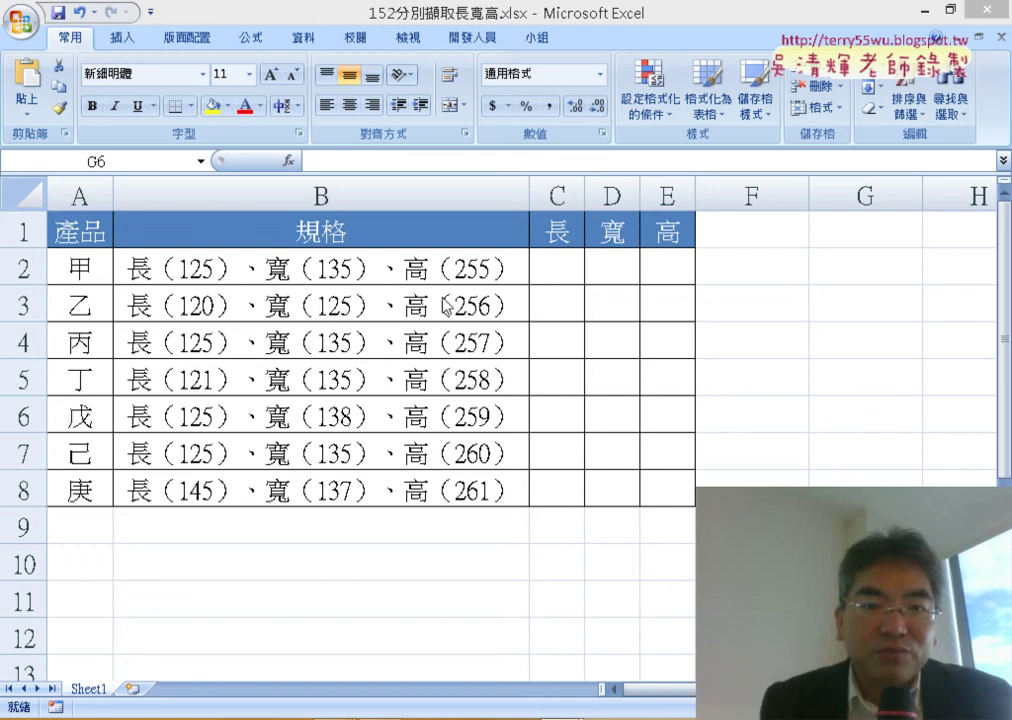
- On the Data tab, select the specification strings in B2:B8
left_click(334, 263)
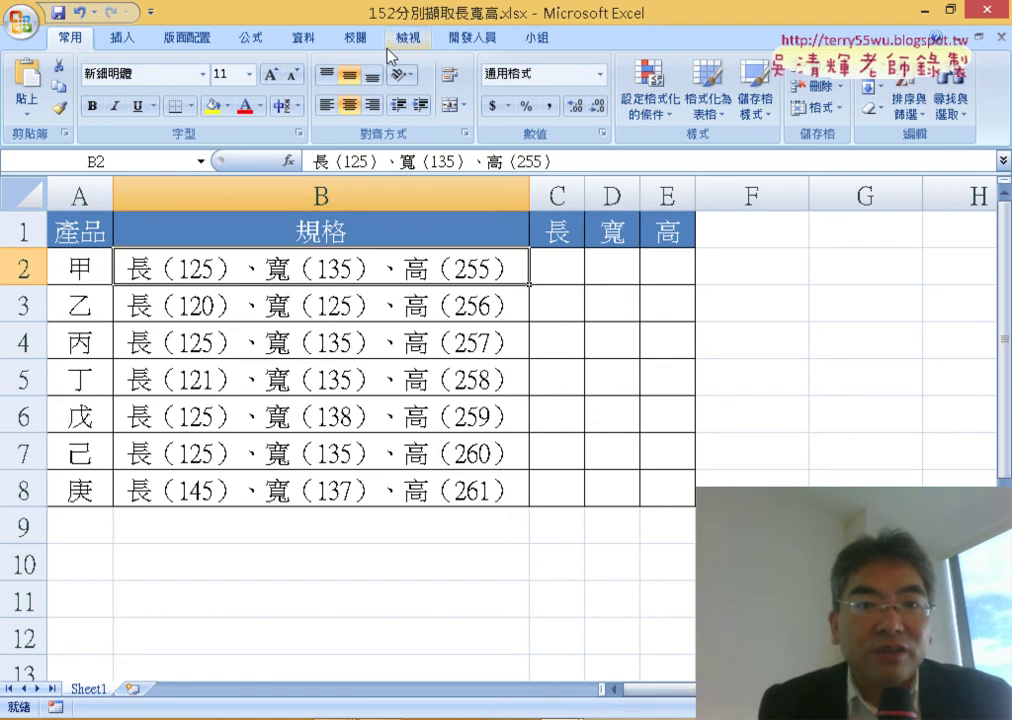
left_click(304, 42)
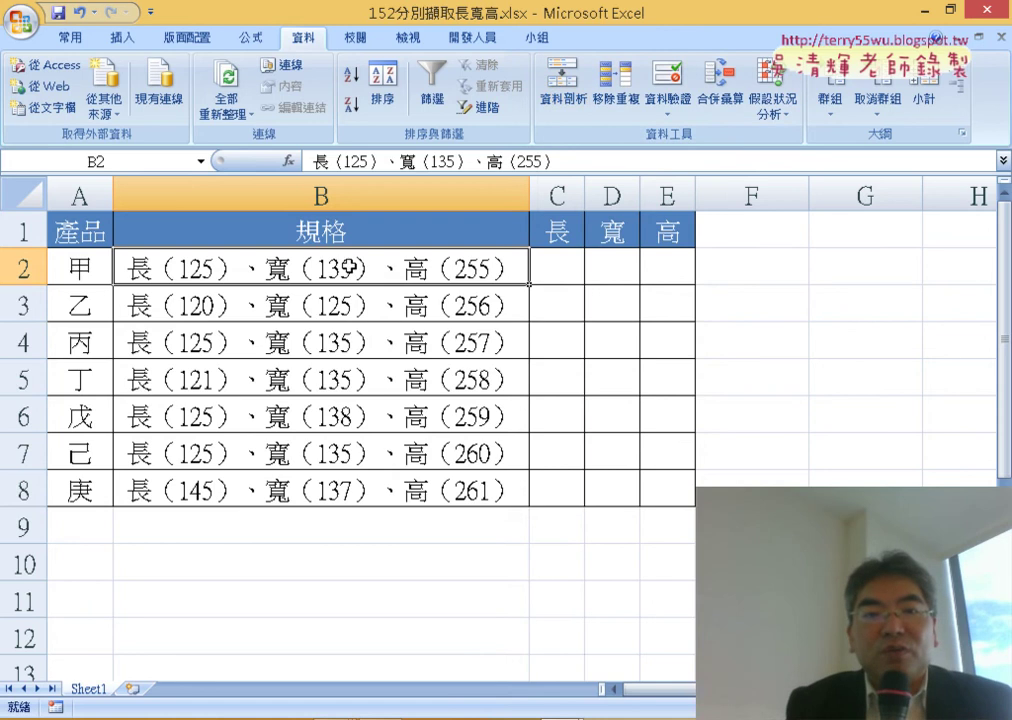
left_click_drag(343, 271, 349, 494)
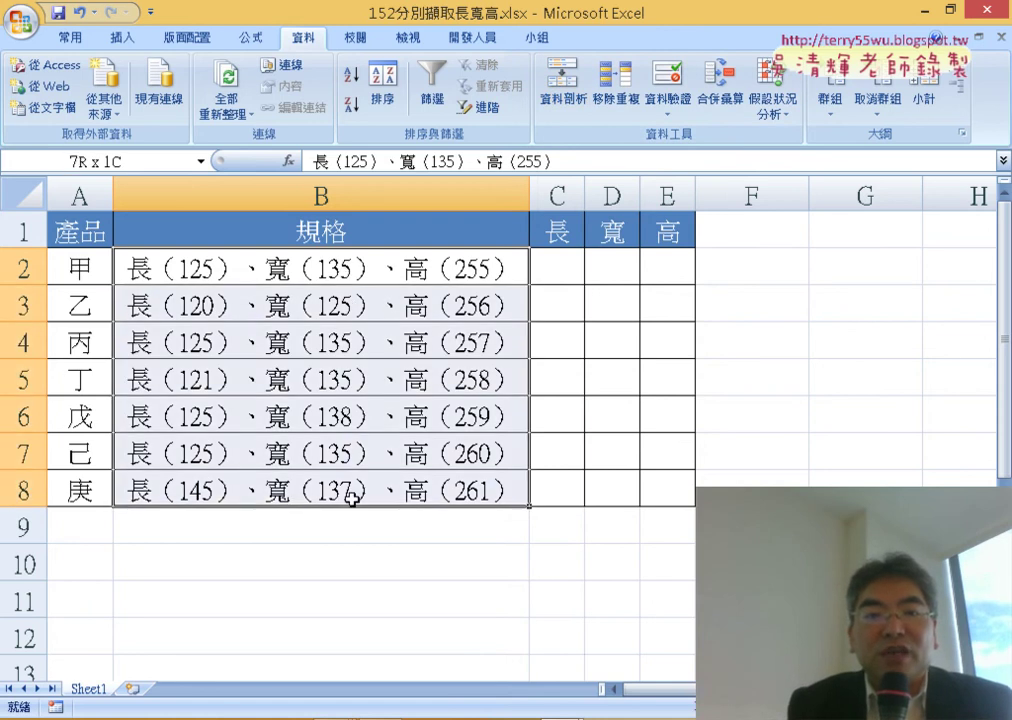
left_click(328, 190)
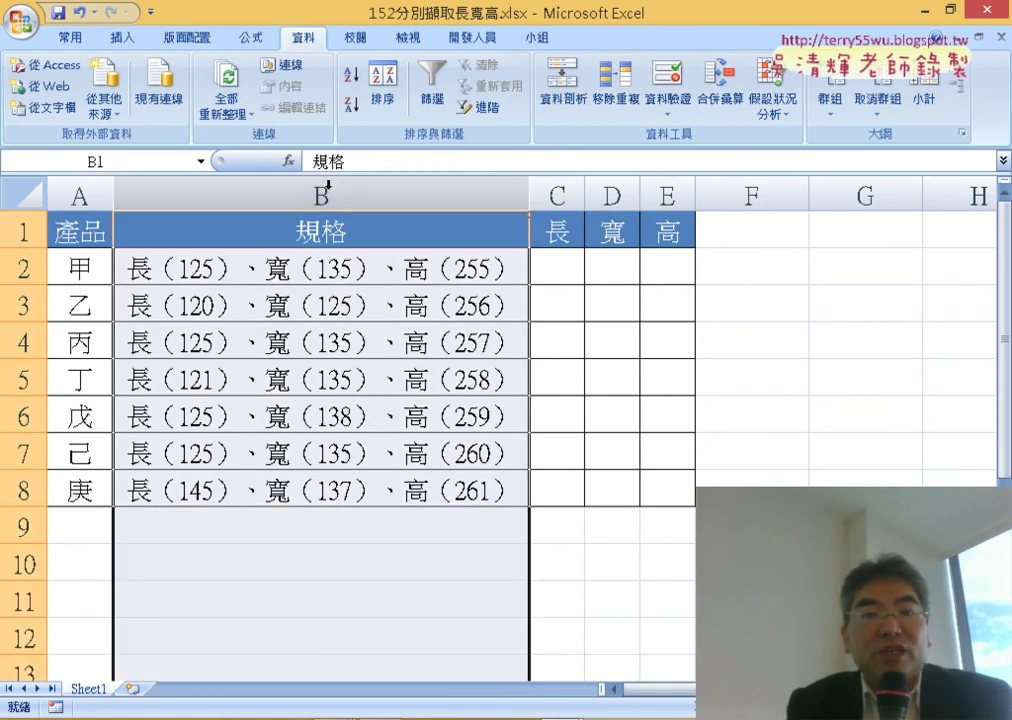
left_click(343, 268)
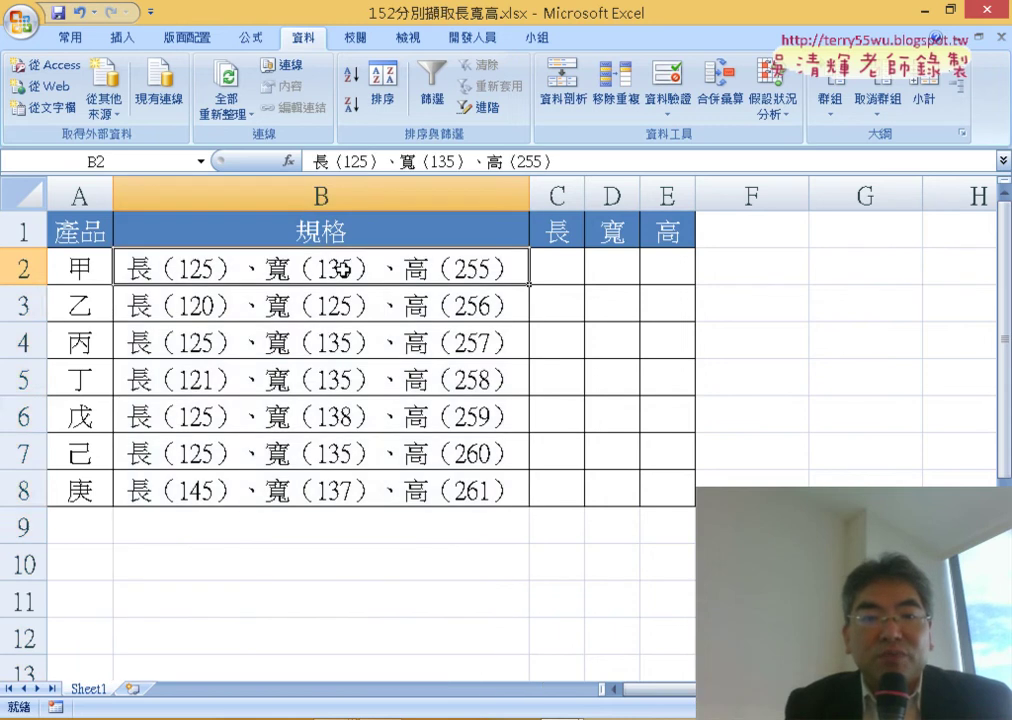
left_click_drag(343, 268, 331, 494)
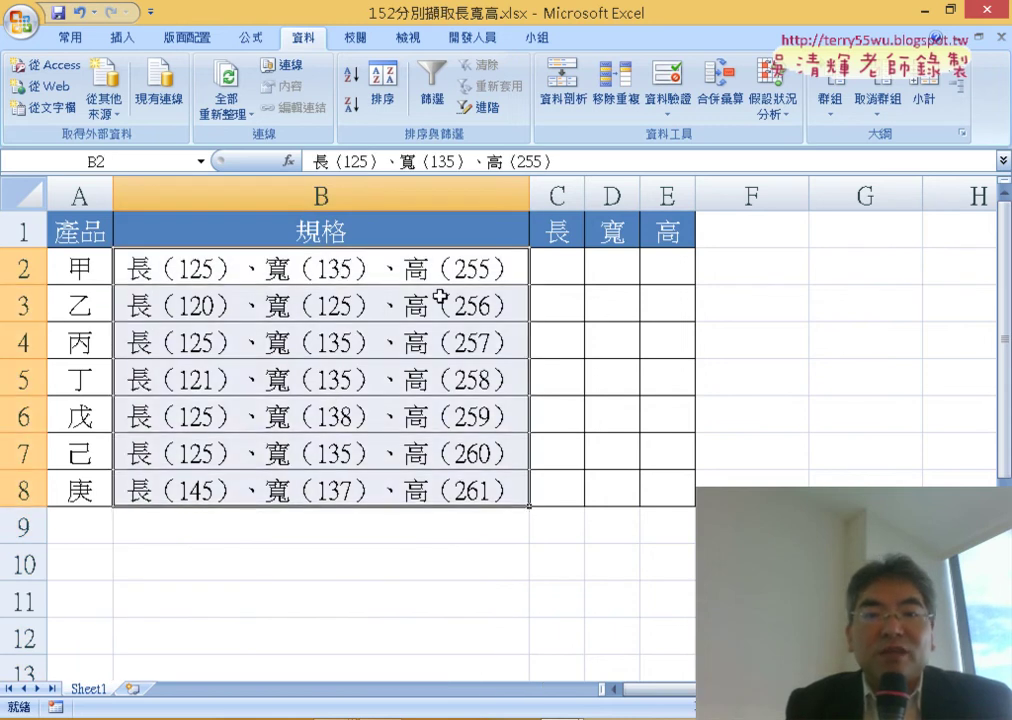
left_click(833, 338)
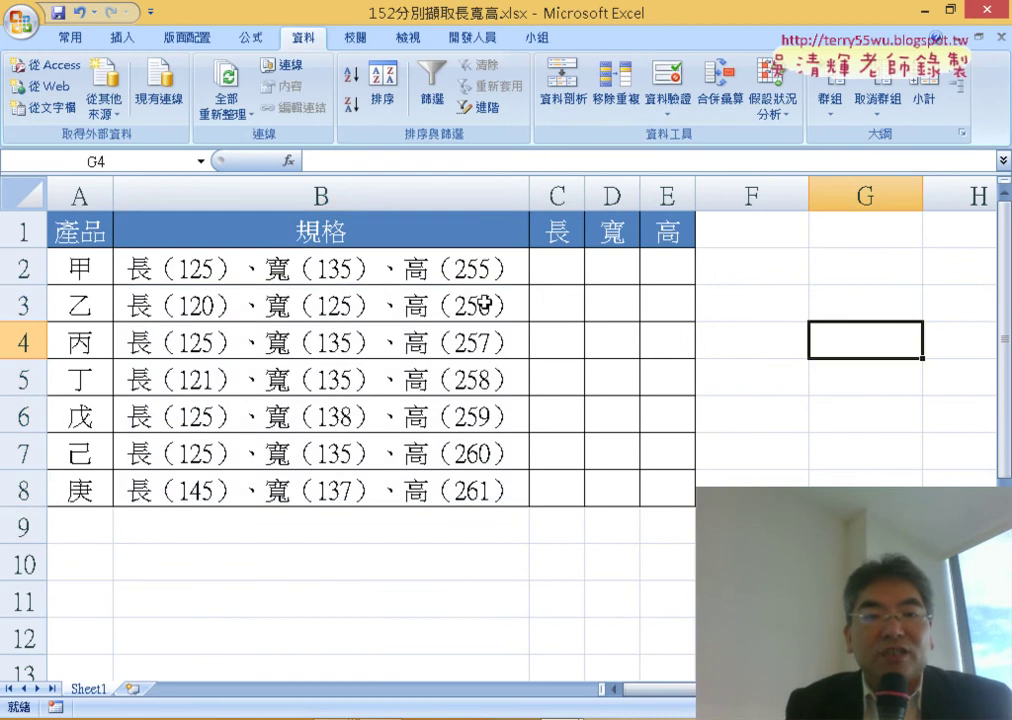
left_click(305, 268)
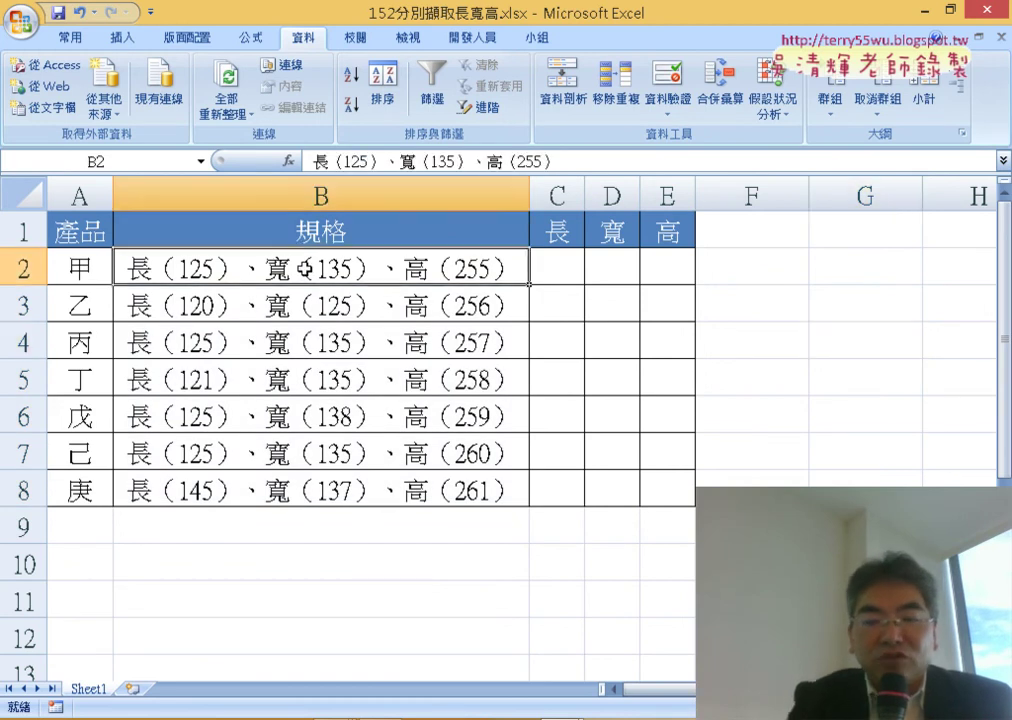
key("ctrl+shift+Down")
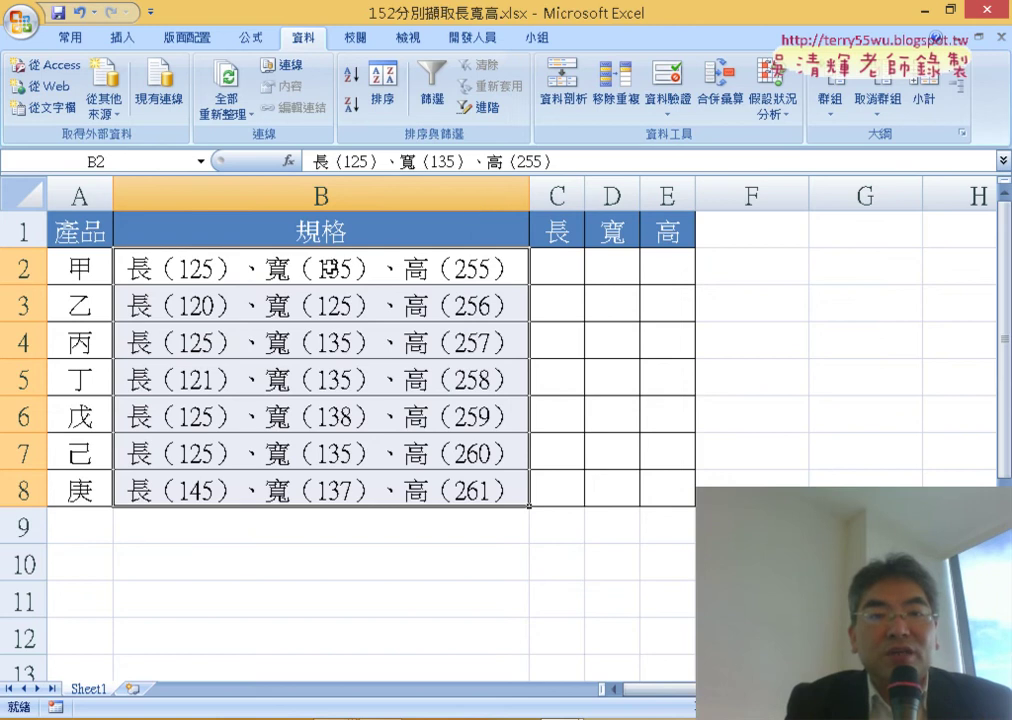
- Start Text to Columns in Fixed width mode and reach the column-break step
left_click(560, 90)
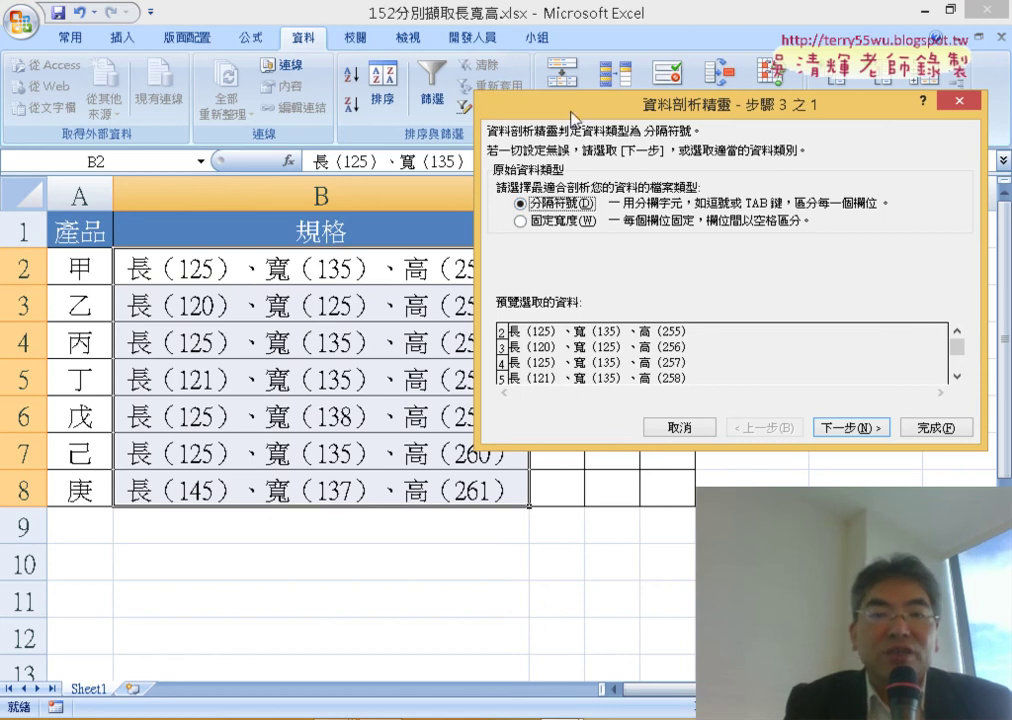
left_click_drag(572, 118, 685, 116)
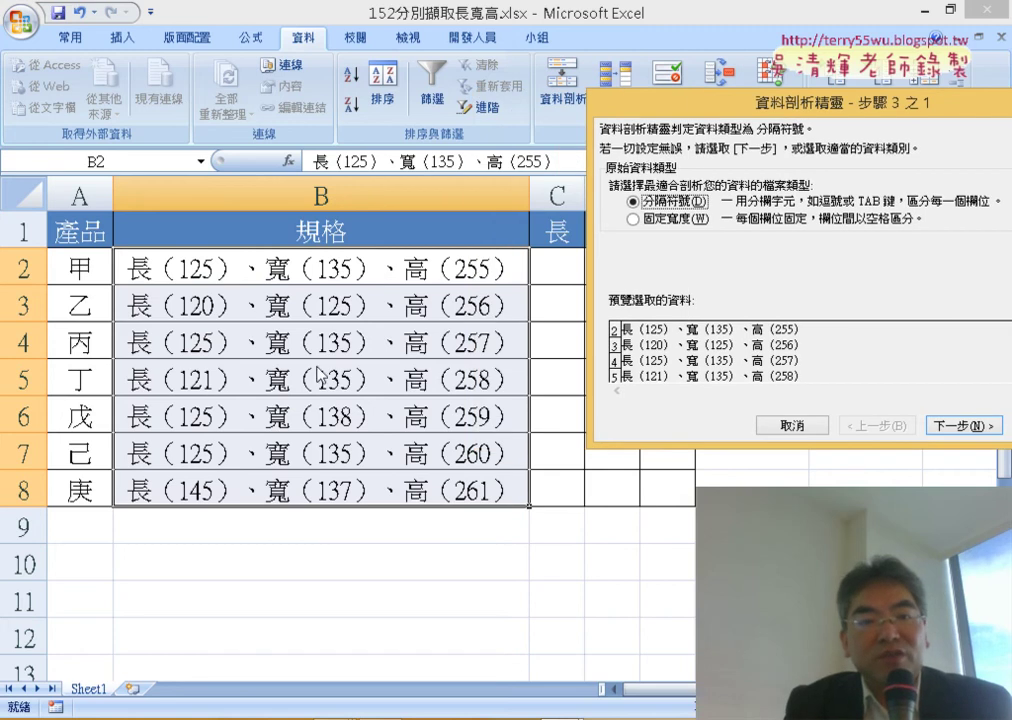
left_click(671, 225)
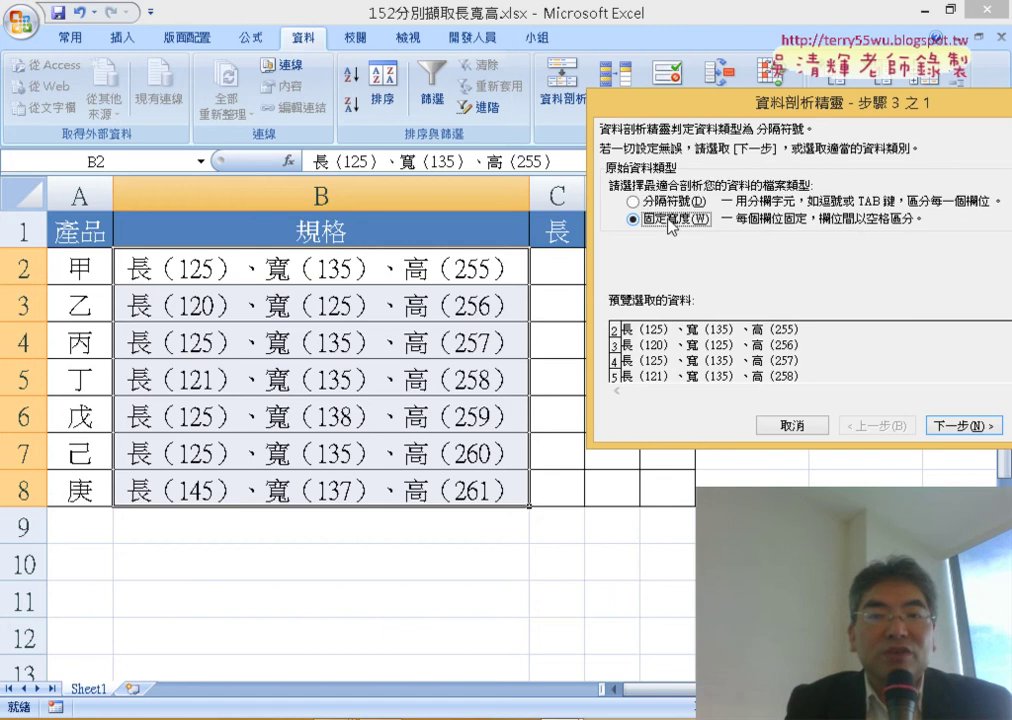
left_click(945, 420)
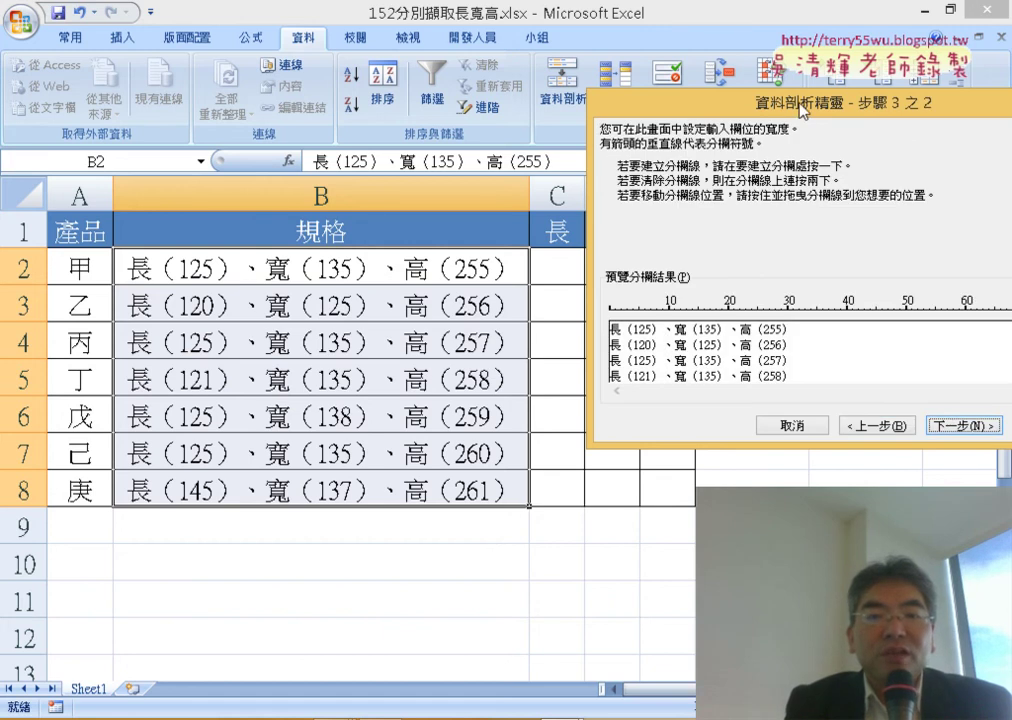
left_click_drag(794, 109, 434, 115)
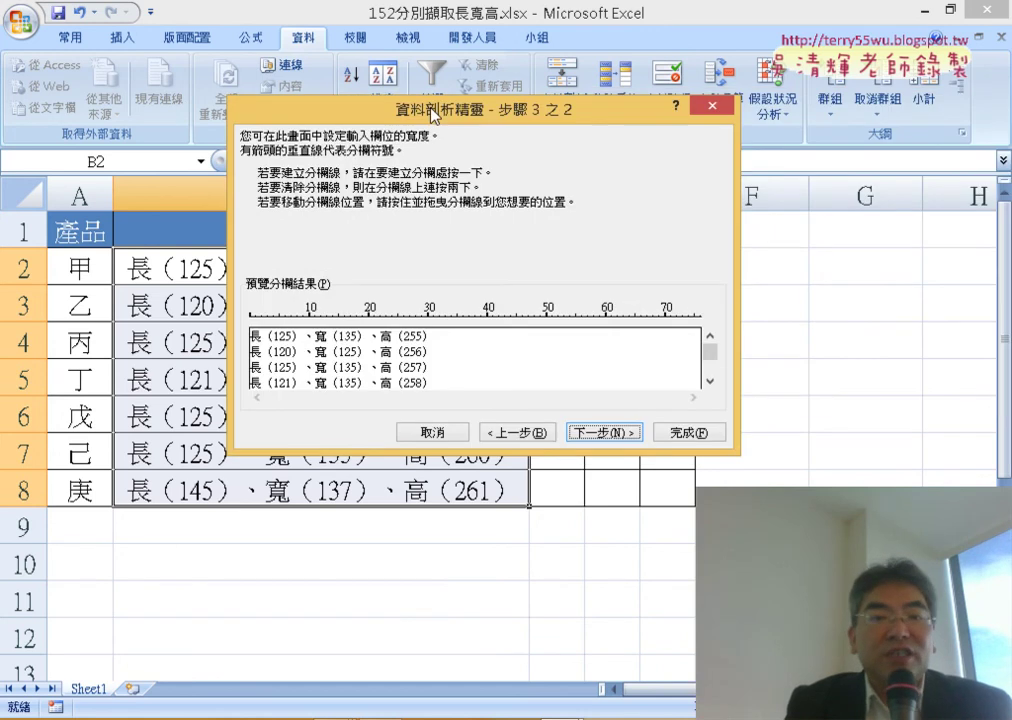
left_click_drag(434, 115, 395, 30)
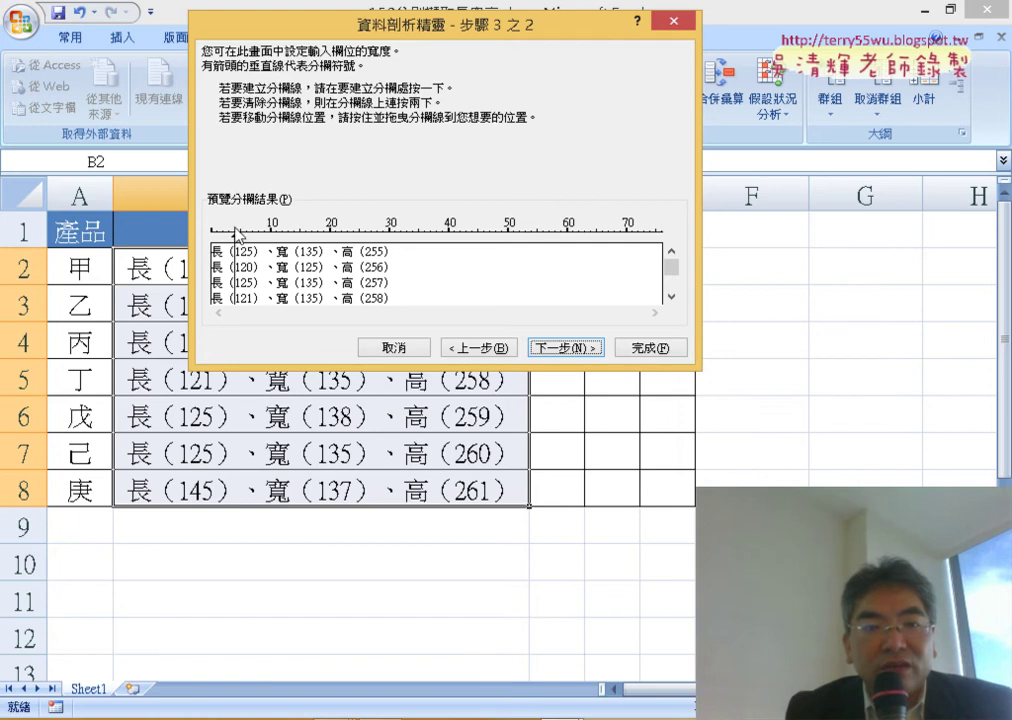
- Place break lines around the length, width and height numbers, then continue to step 3
left_click(235, 235)
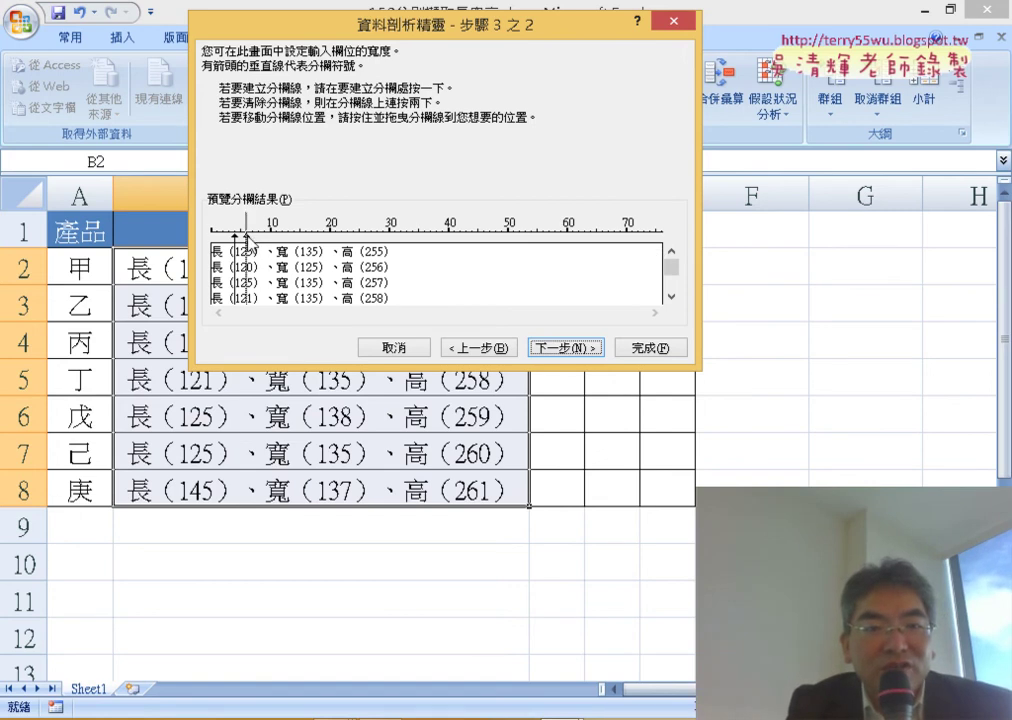
left_click_drag(247, 238, 256, 242)
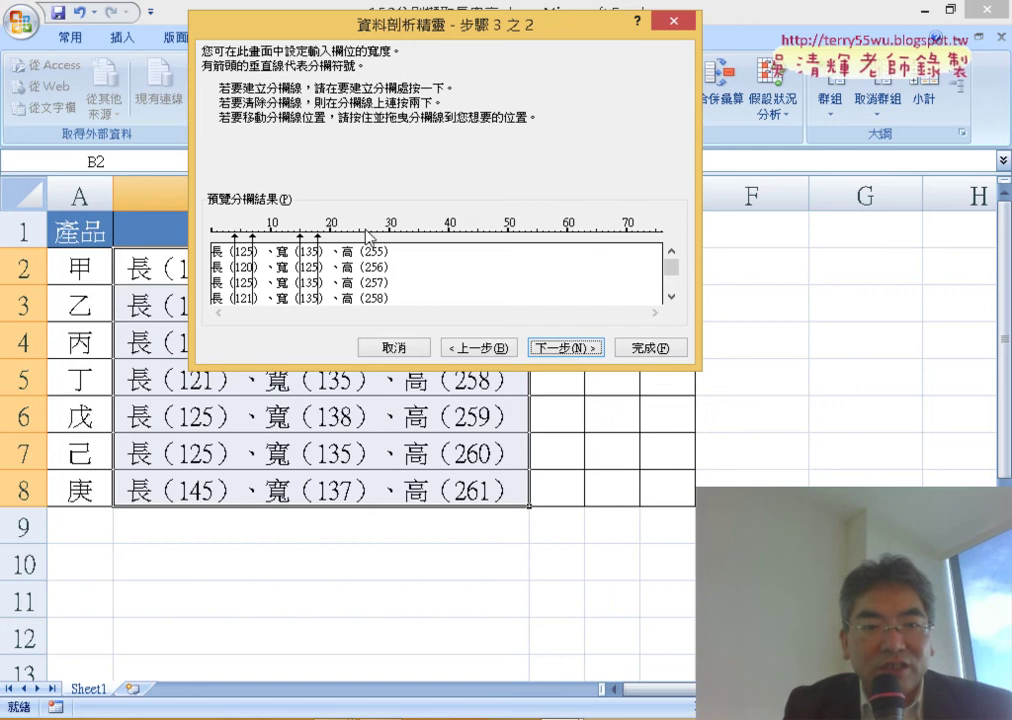
left_click(365, 238)
left_click(393, 239)
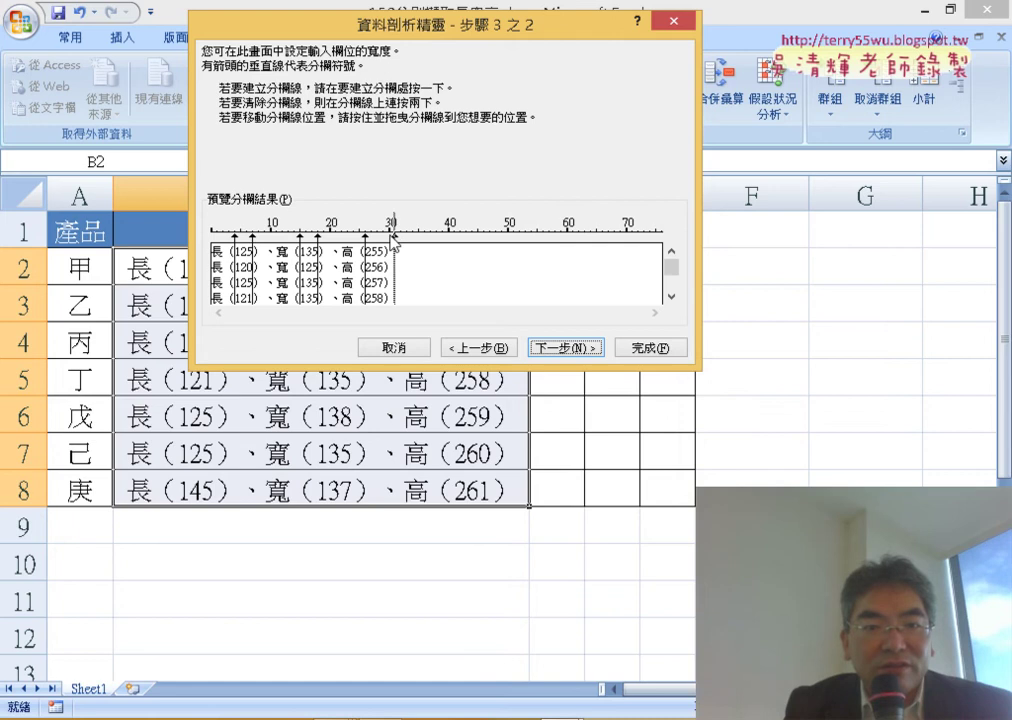
left_click_drag(396, 239, 383, 239)
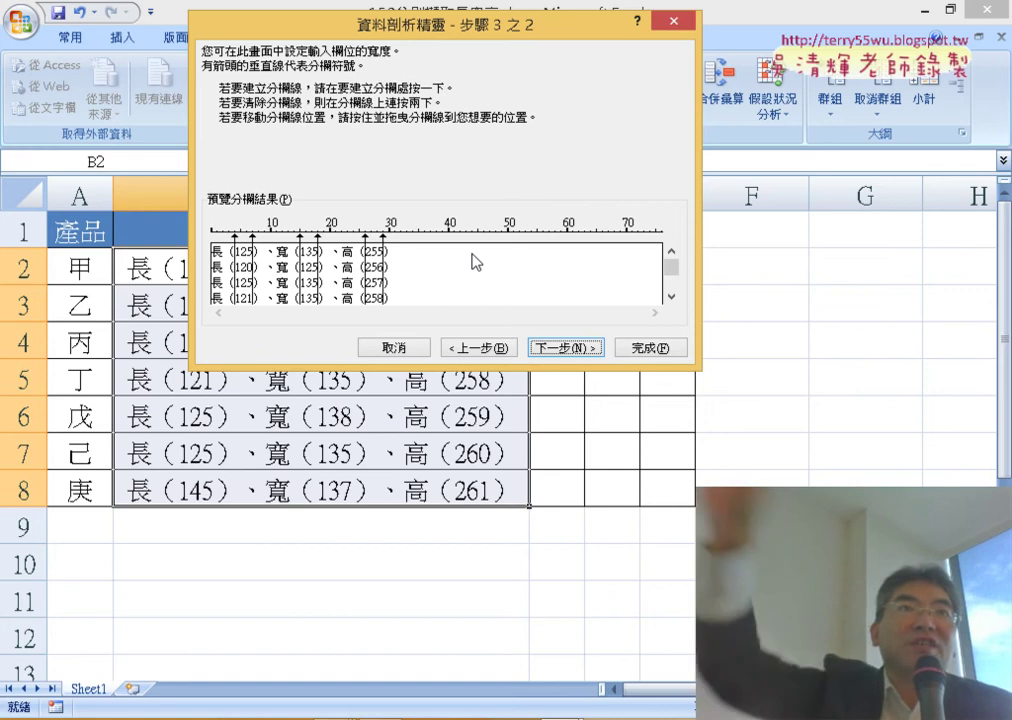
left_click(570, 350)
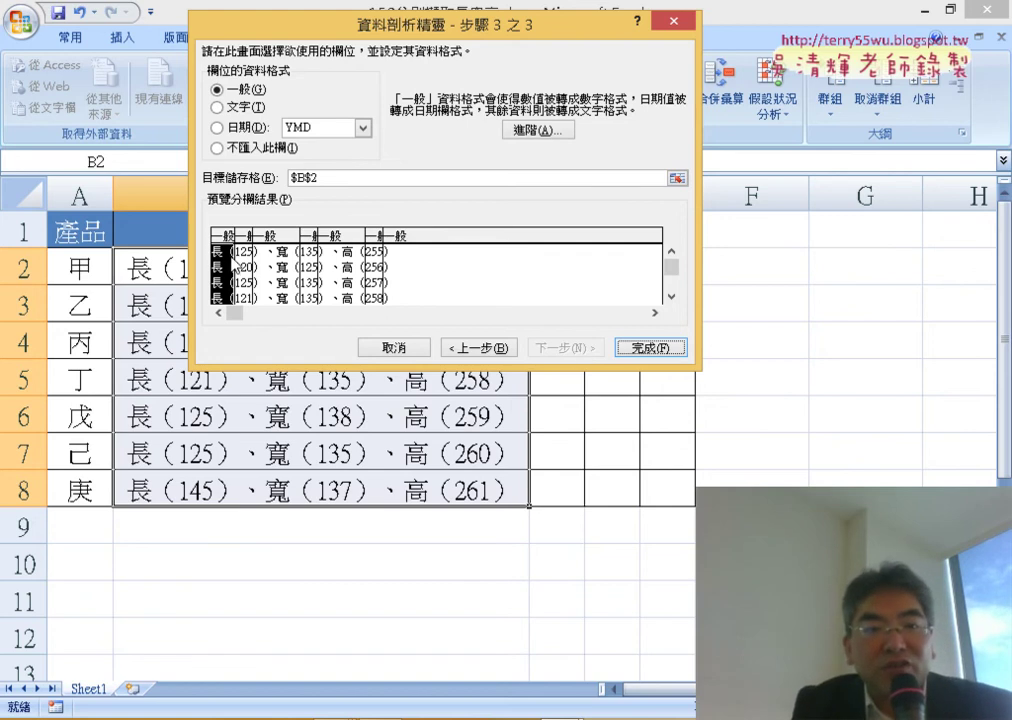
- Mark the 長, 寬 and 高 label columns and trailing bracket as 不匯入此欄 (skip)
left_click(242, 150)
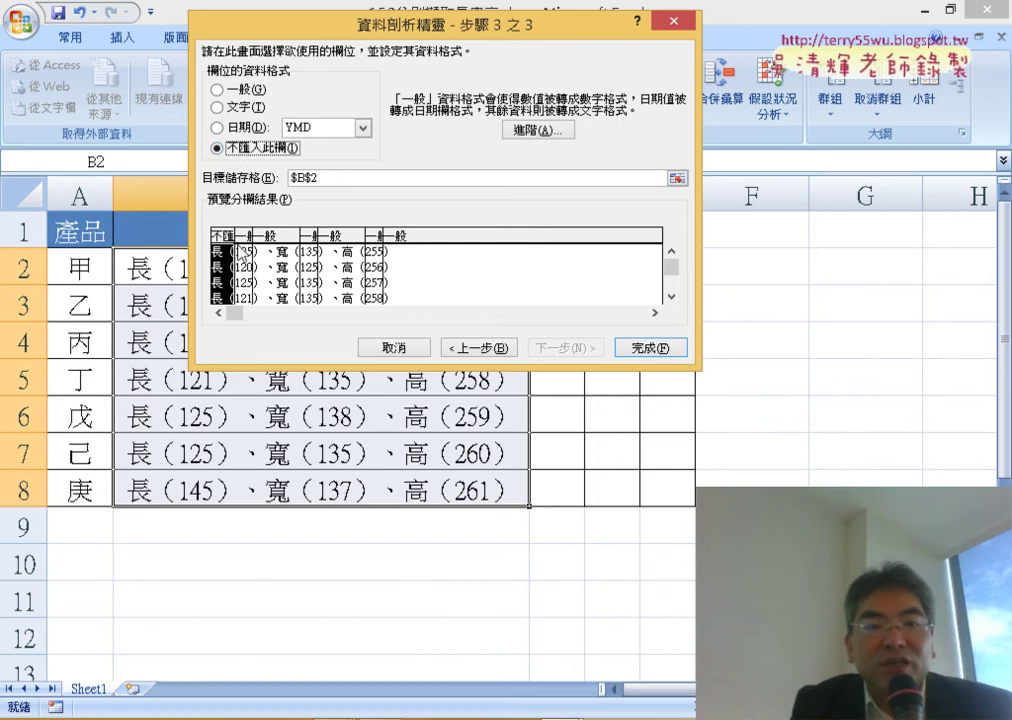
left_click(288, 270)
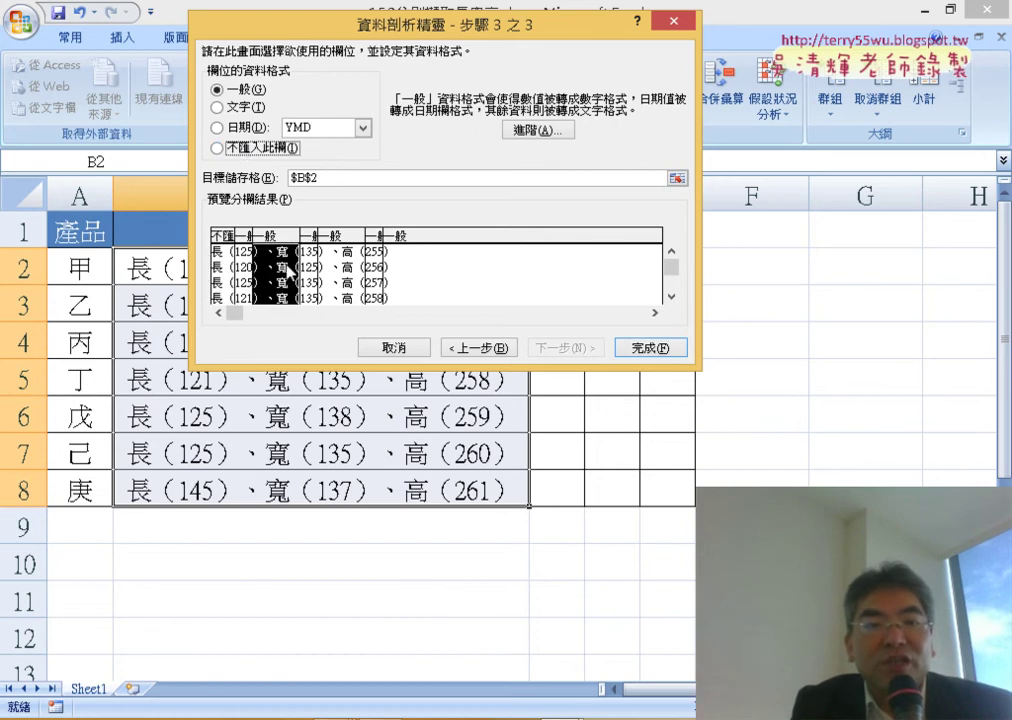
left_click(248, 149)
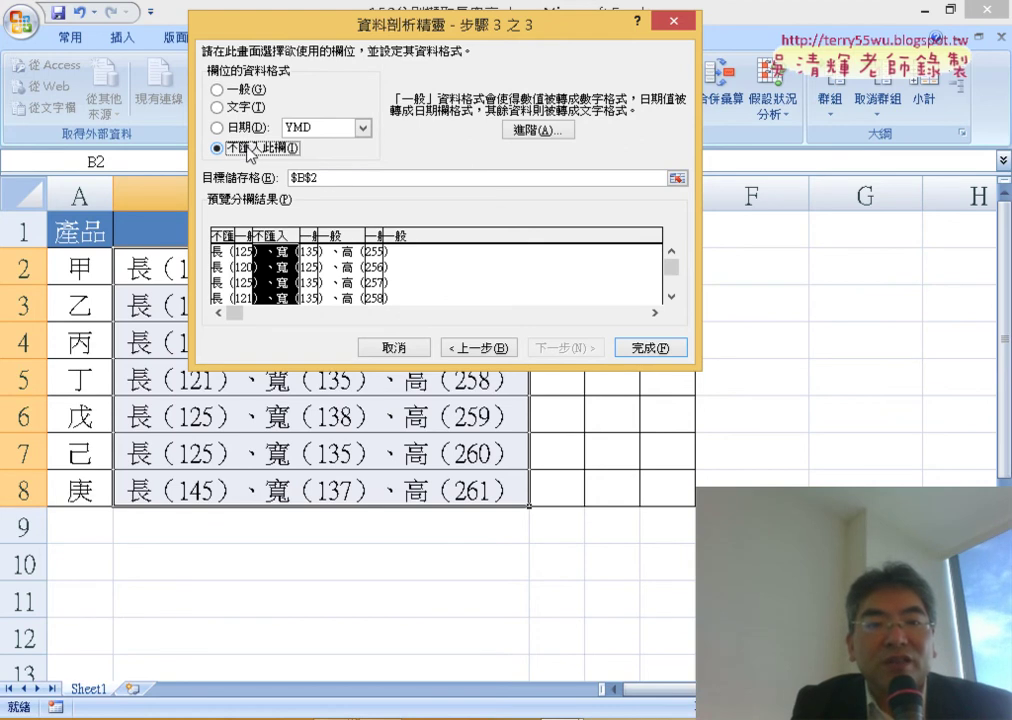
left_click(323, 256)
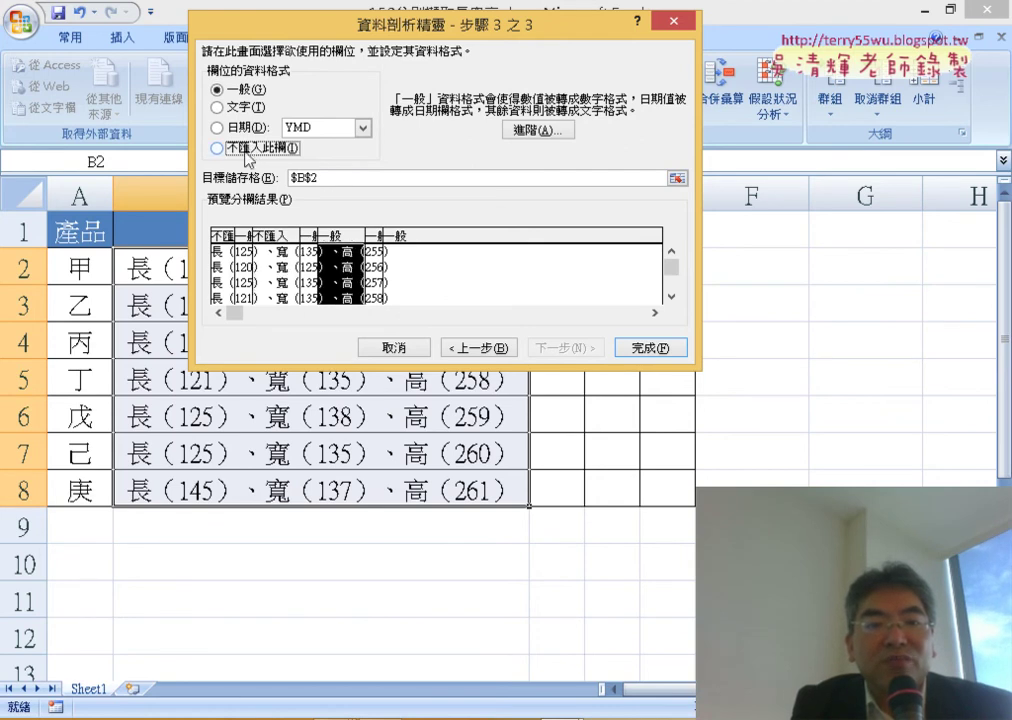
left_click(418, 292)
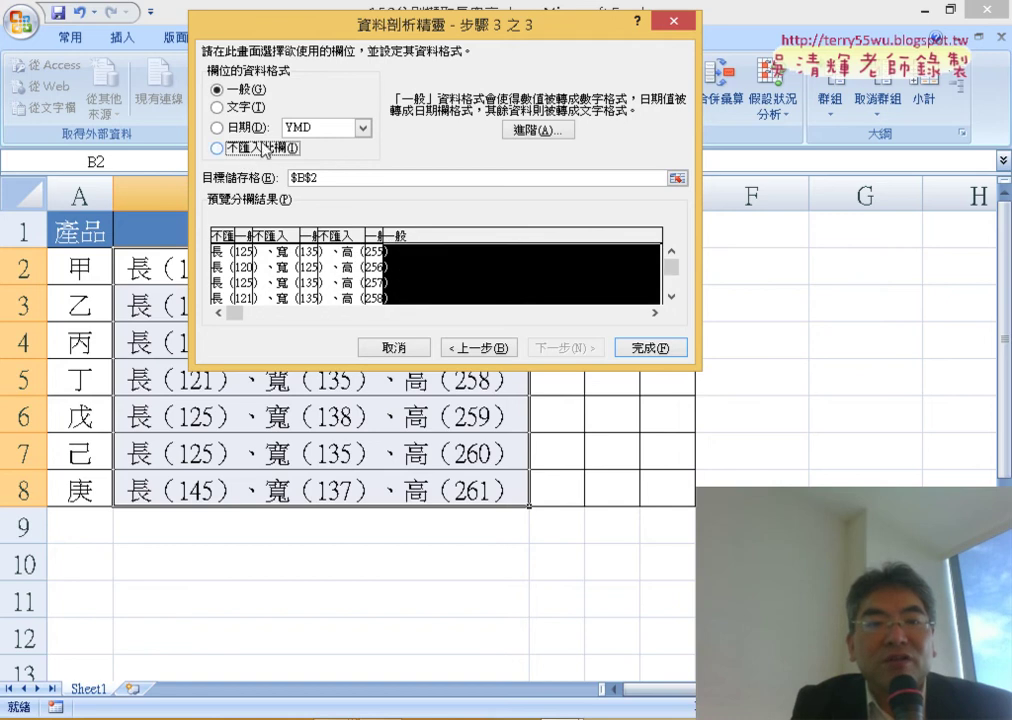
left_click(258, 150)
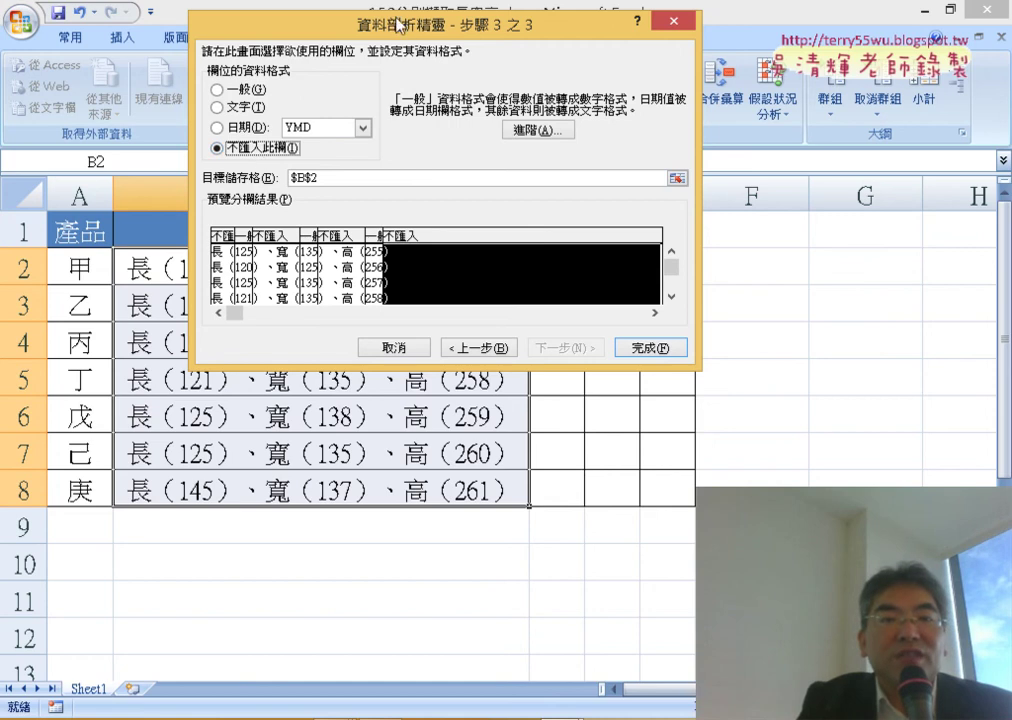
left_click_drag(405, 33, 842, 62)
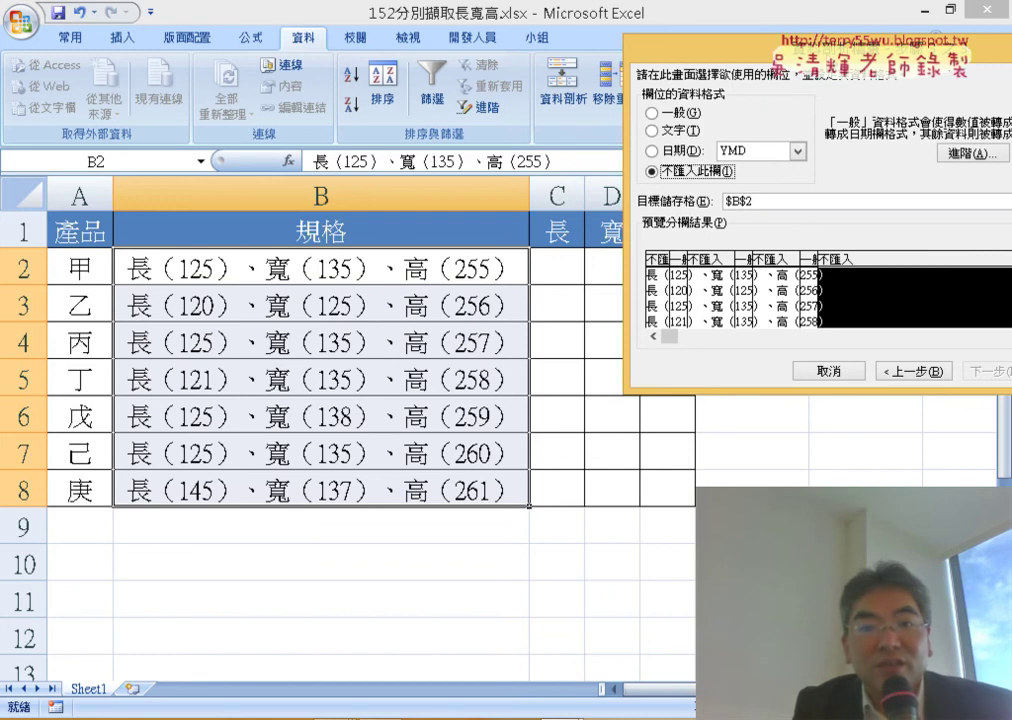
- Set the split destination to $C$2 and finish the wizard
left_click(758, 203)
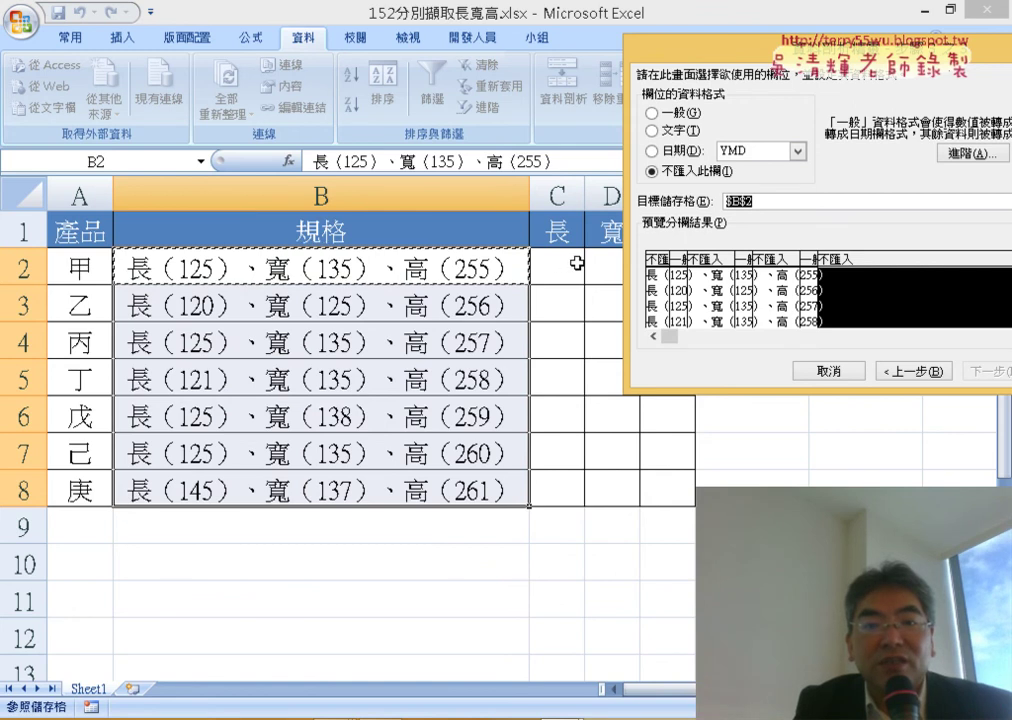
left_click(551, 267)
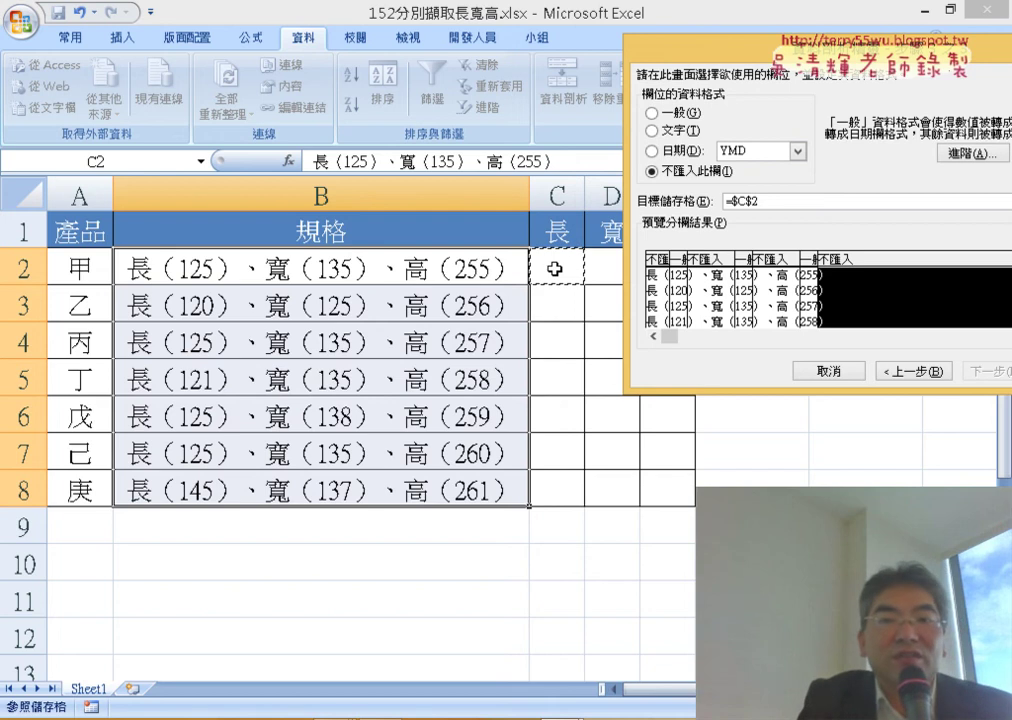
mouse_move(721, 55)
left_mouse_down()
mouse_move(331, 107)
mouse_move(327, 116)
left_mouse_up()
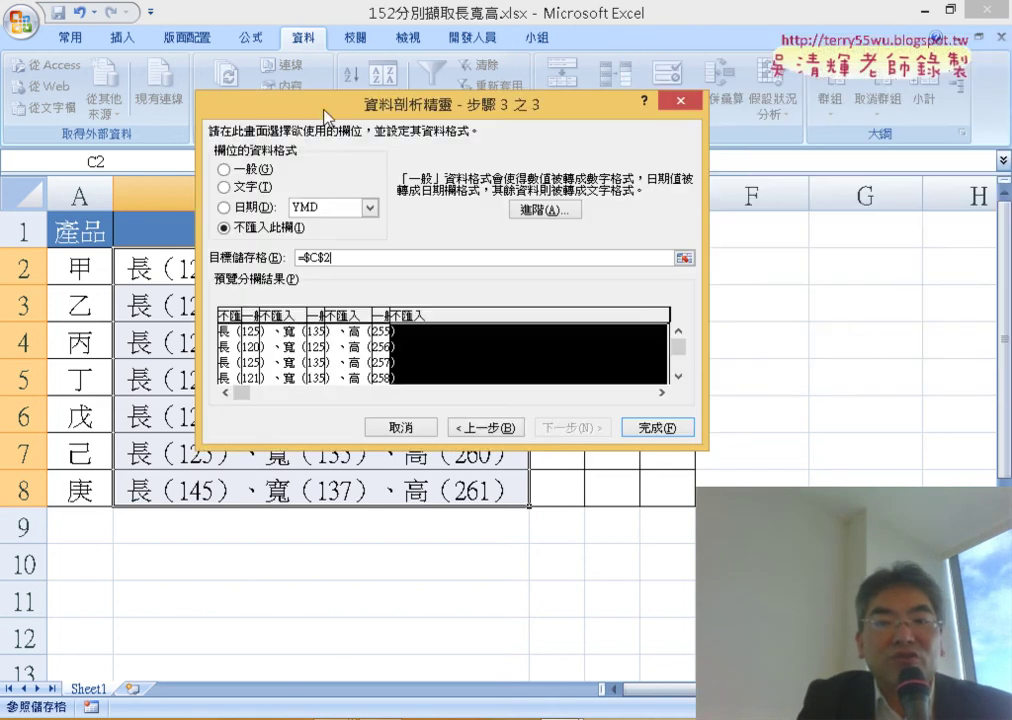
left_click(650, 428)
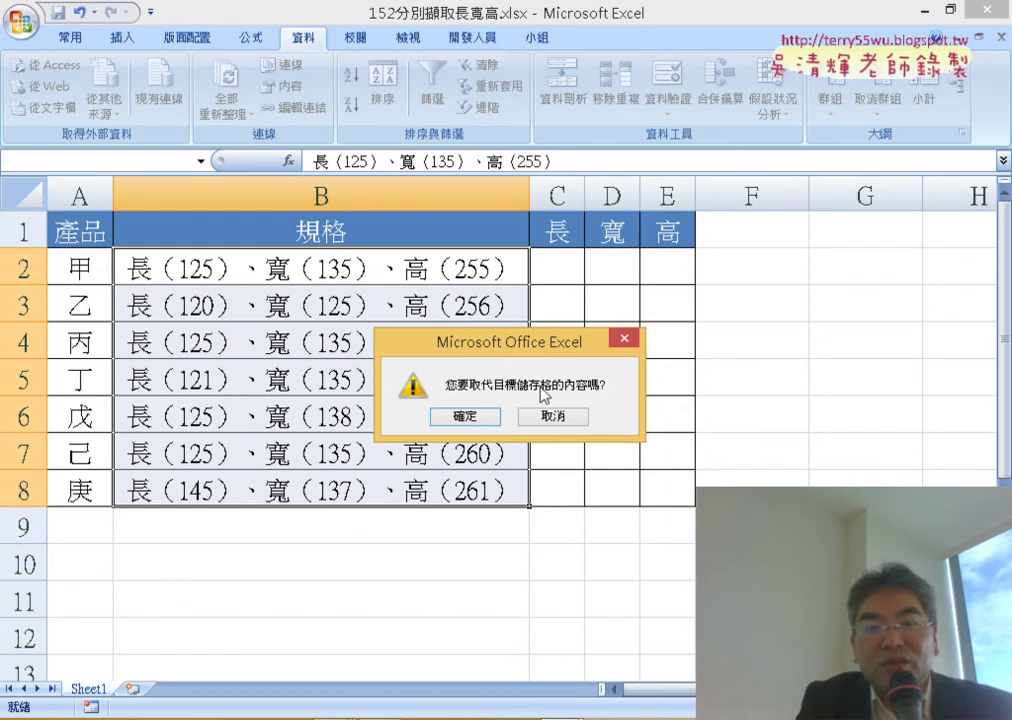
- Confirm replacing the destination cells and check the split numbers in C2:E8
left_click(488, 425)
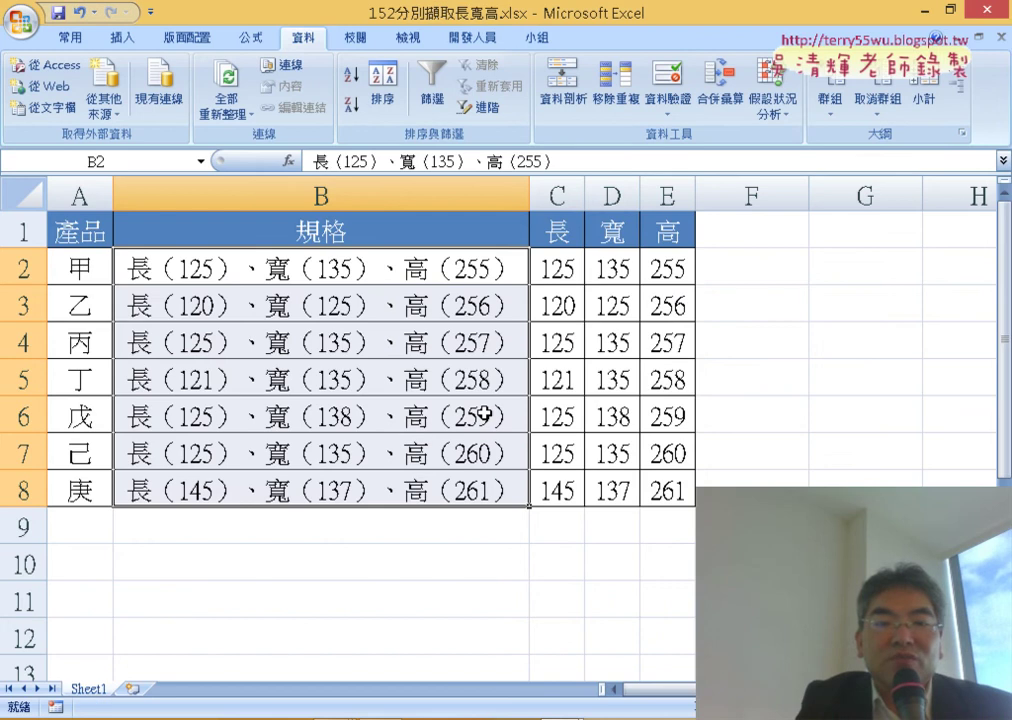
left_click_drag(577, 268, 660, 484)
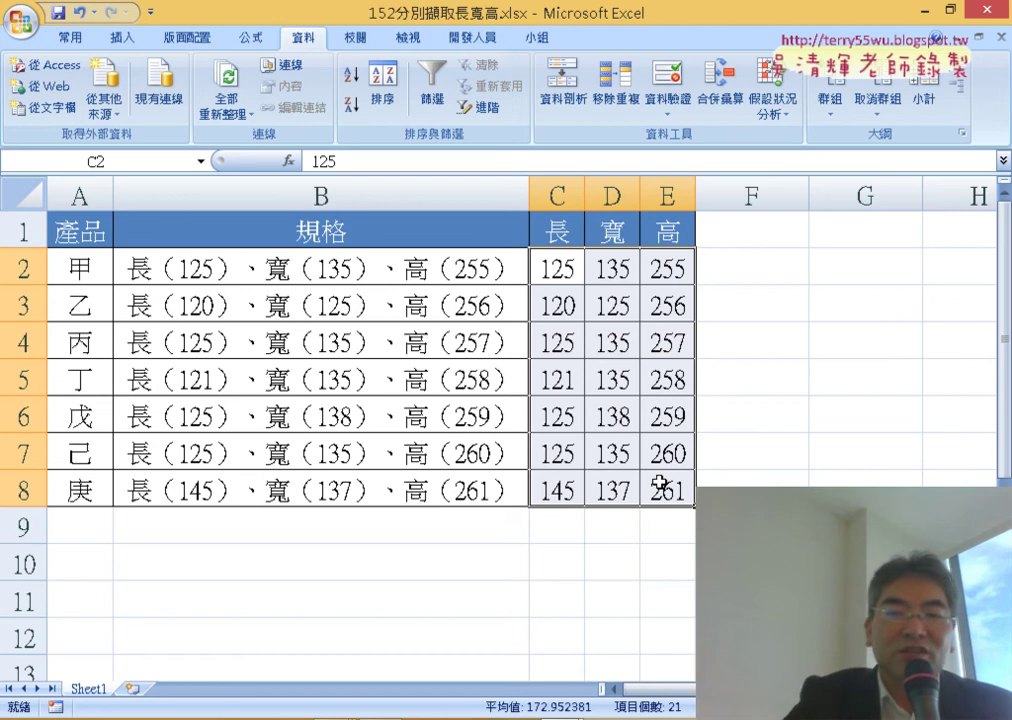
left_click(761, 313)
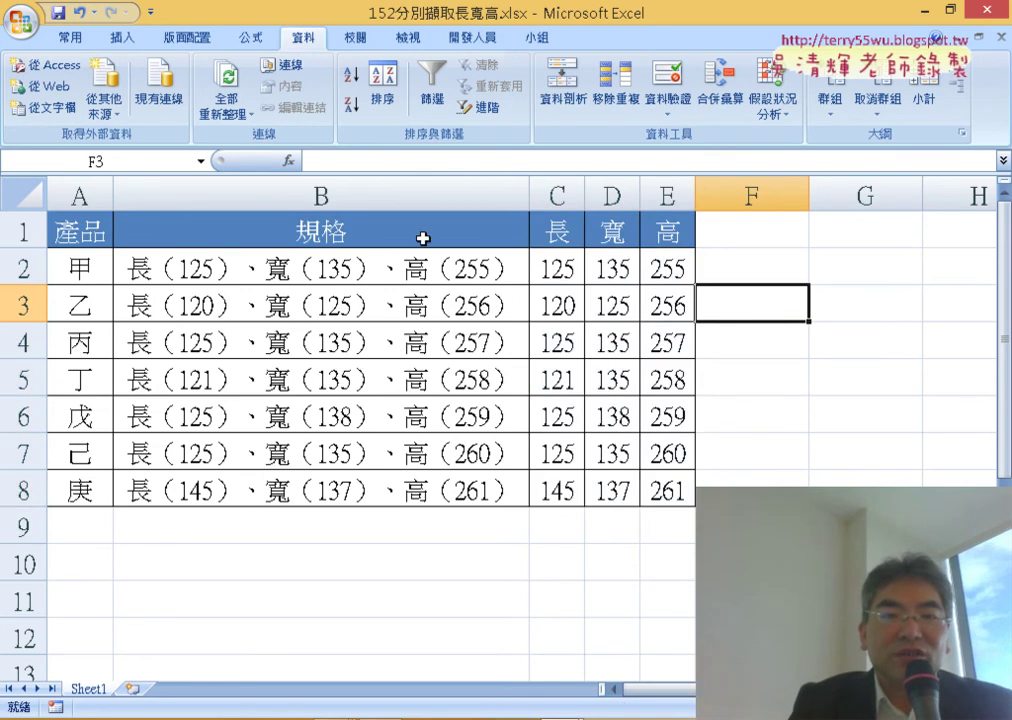
- Start recording macro Macro1 and select the specifications B2:B8
left_click(471, 37)
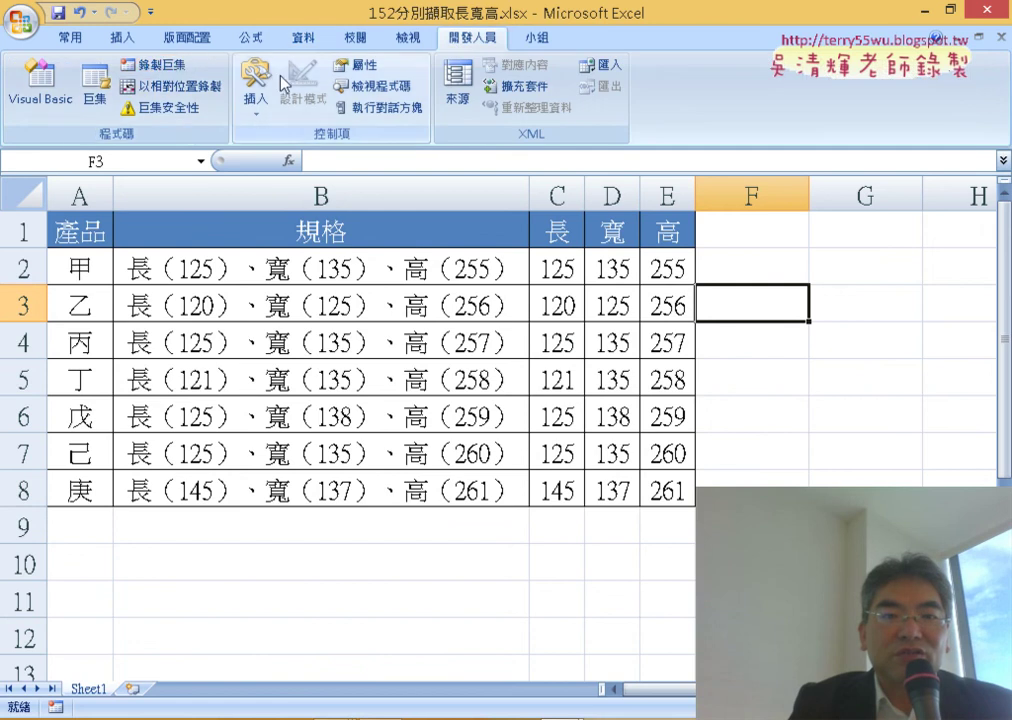
left_click(180, 72)
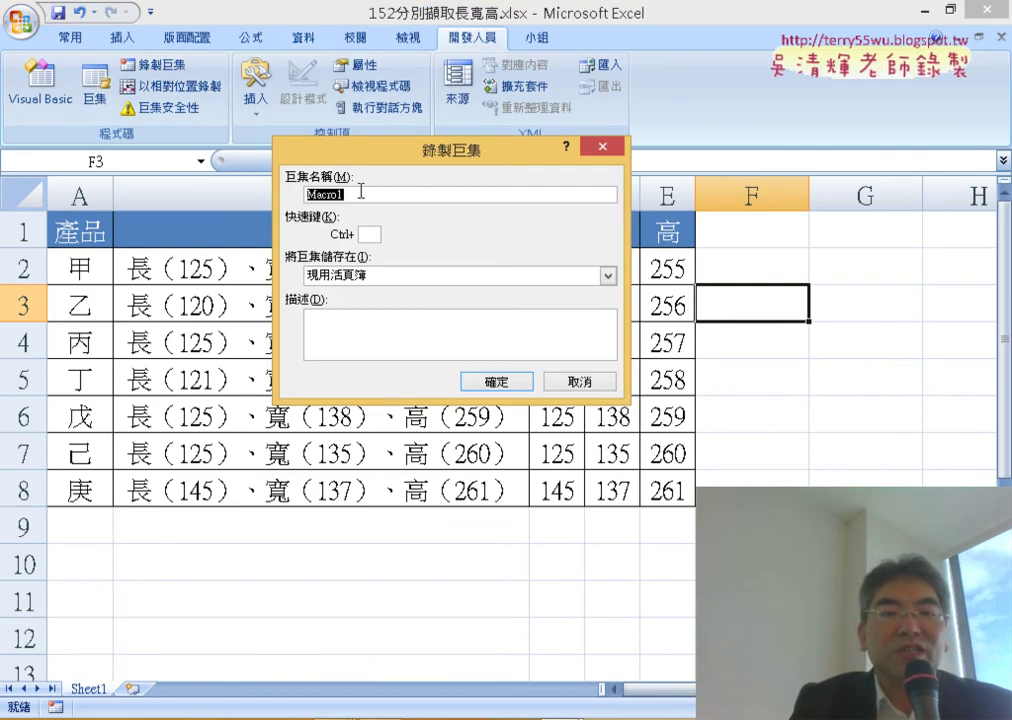
left_click_drag(395, 150, 587, 66)
left_click(700, 297)
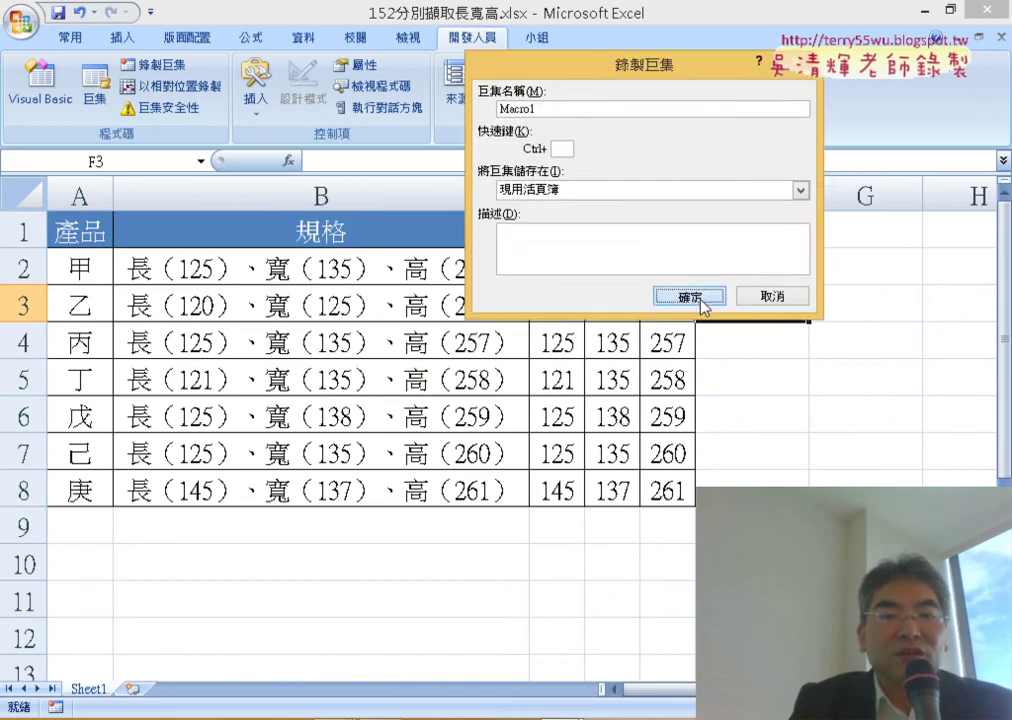
left_click(357, 268)
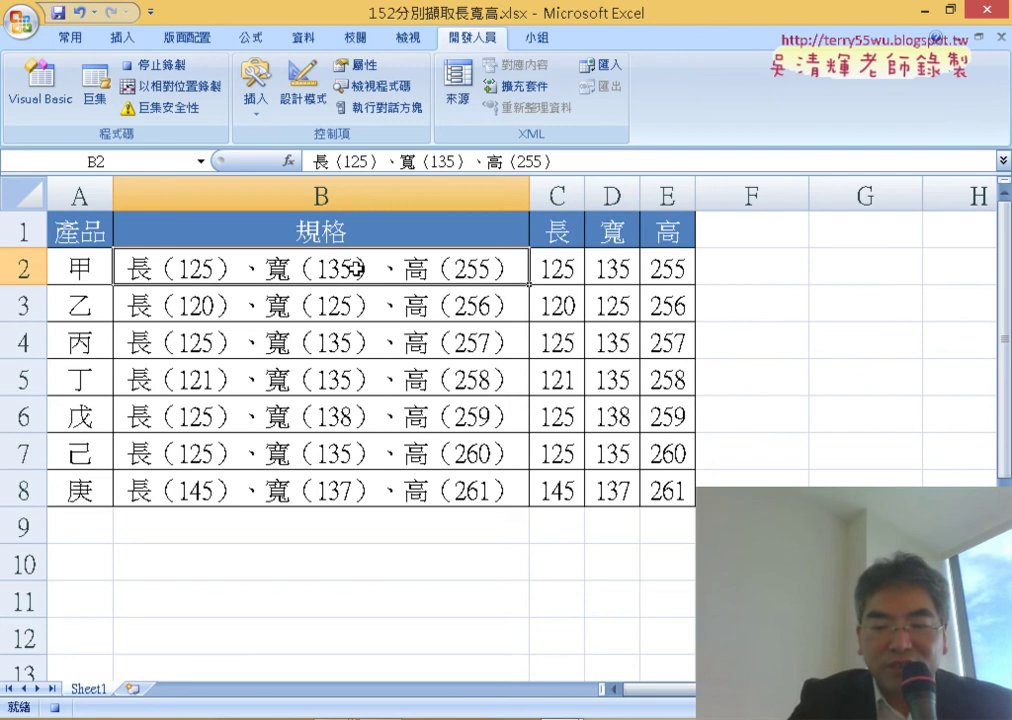
key("ctrl+shift+Down")
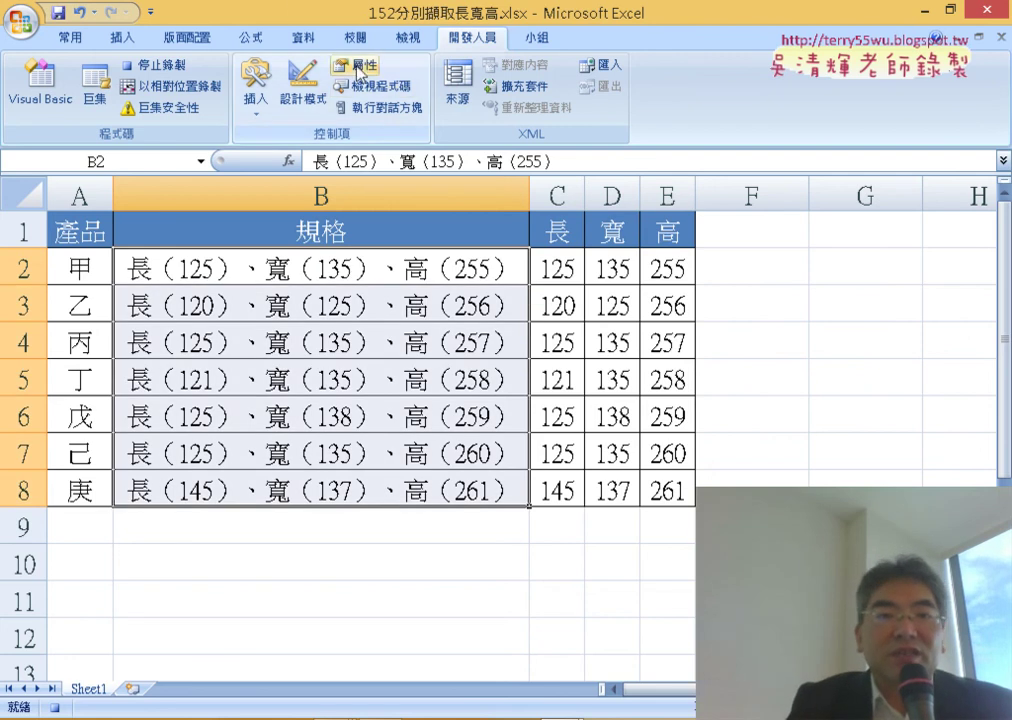
- Run Text to Columns in Fixed width mode with breaks around the numbers
left_click(303, 37)
left_click(552, 88)
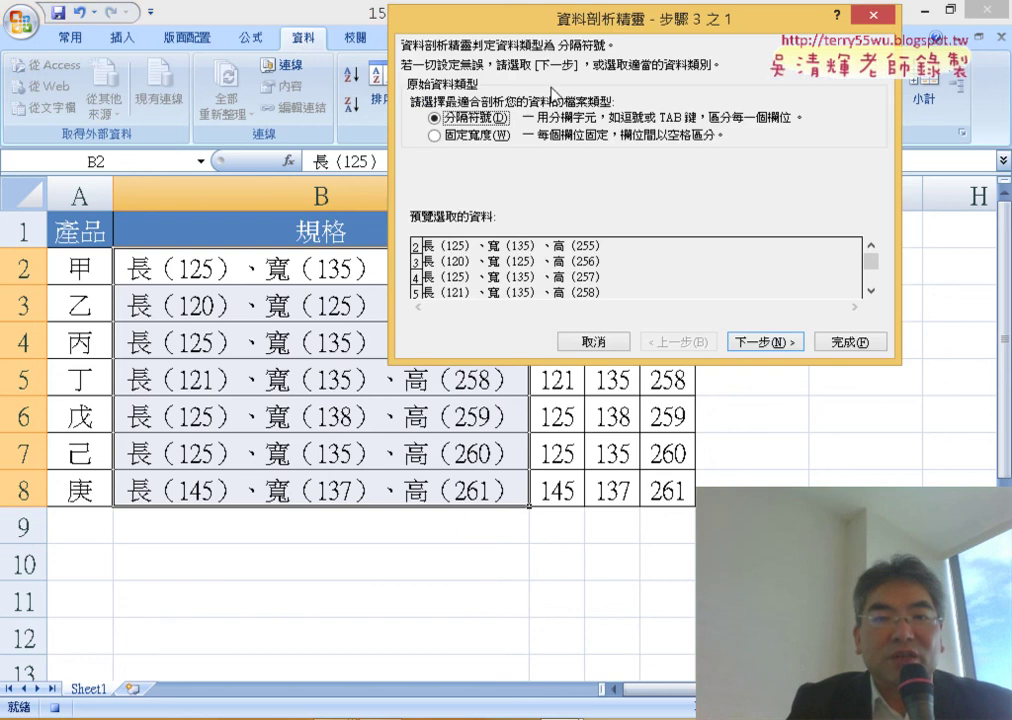
left_click(472, 140)
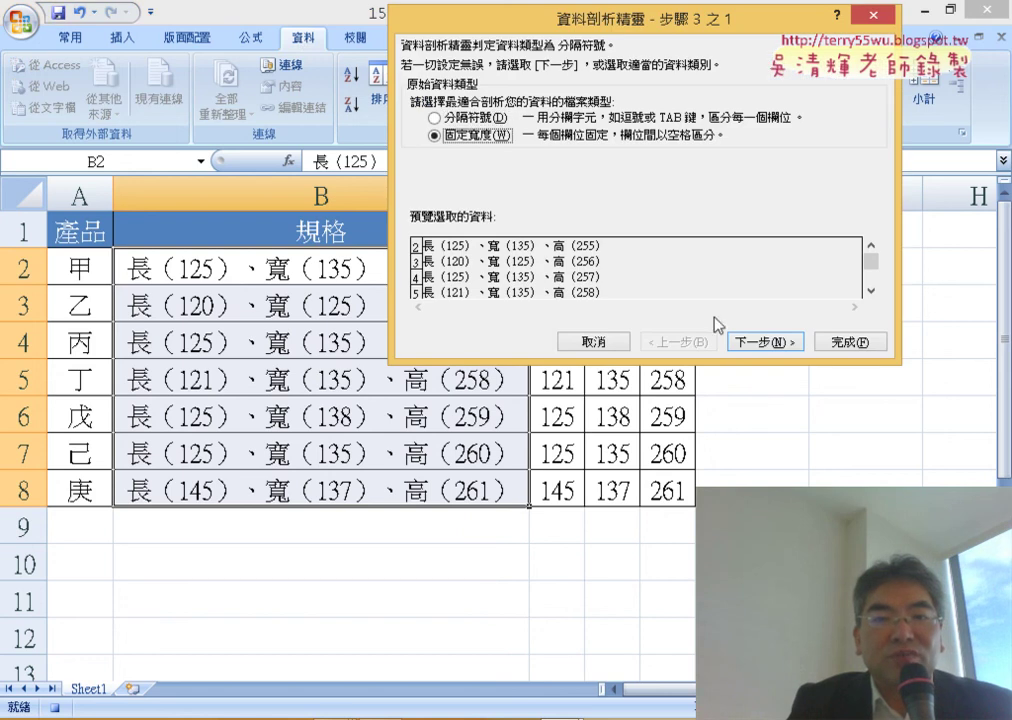
left_click(765, 341)
left_click(435, 229)
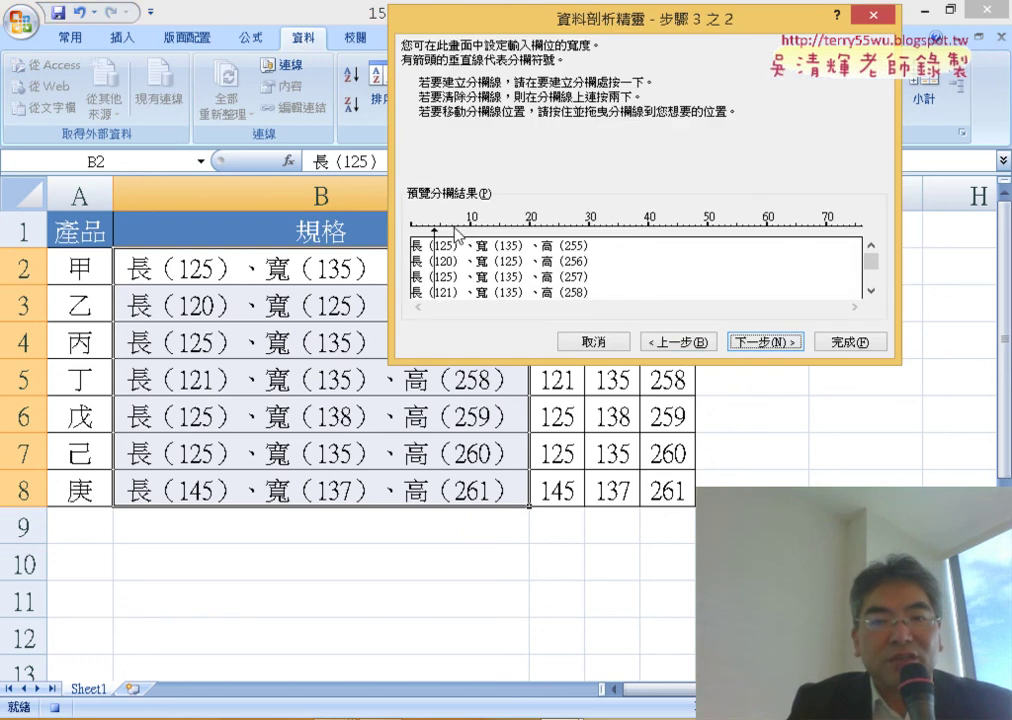
left_click(518, 226)
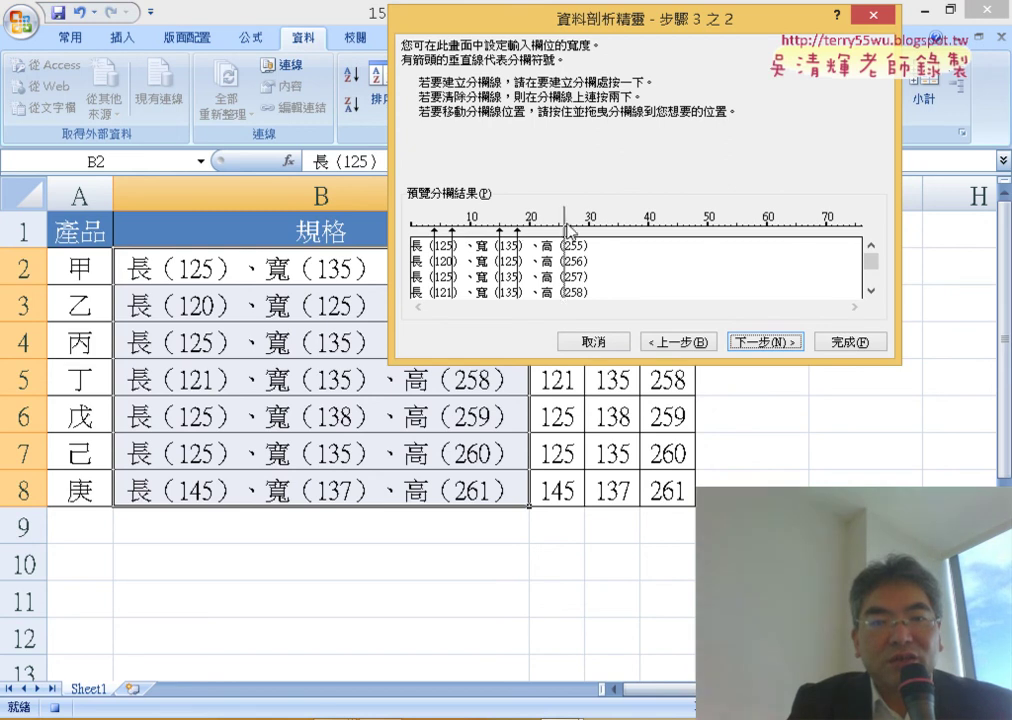
left_click(766, 341)
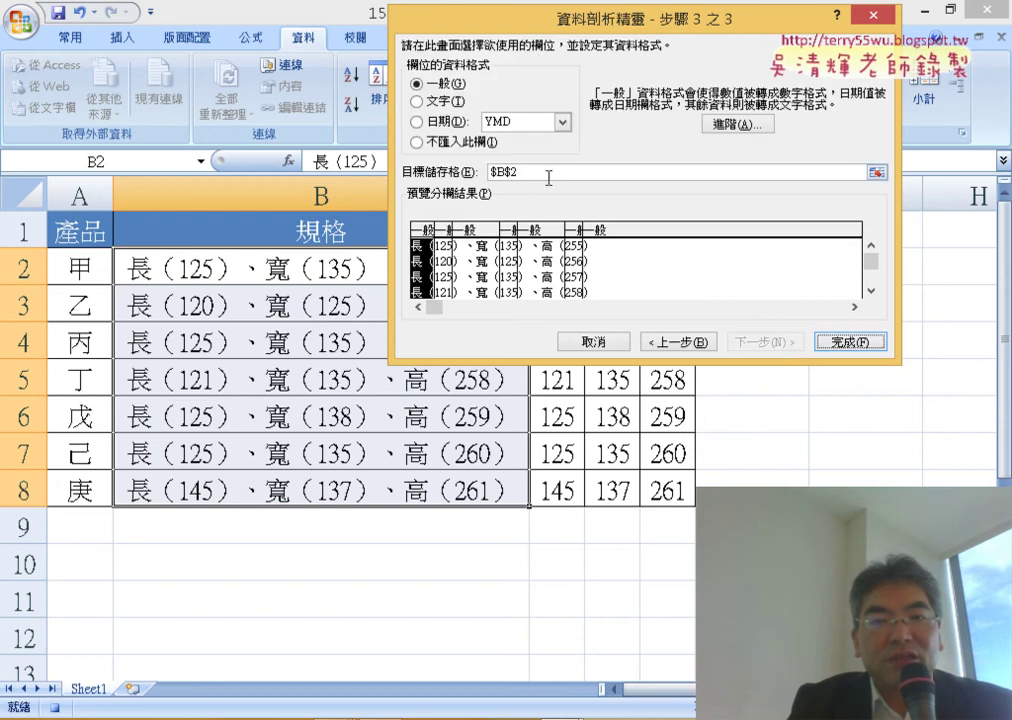
- Skip importing the 長, 寬, 高 label columns and the trailing bracket column
left_click(462, 142)
left_click(466, 268)
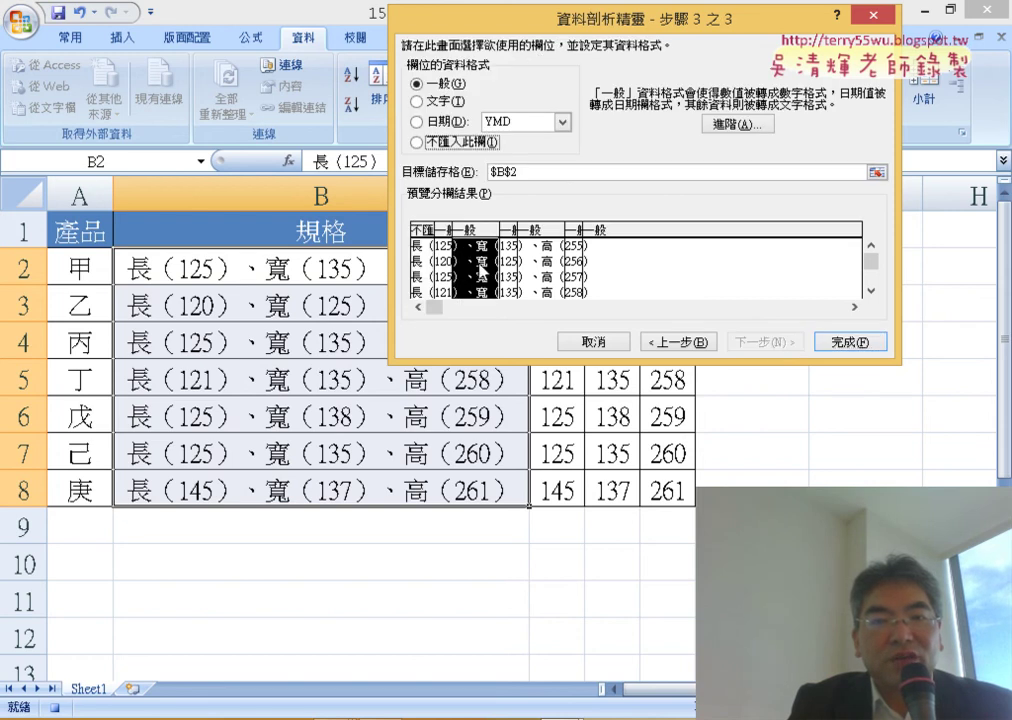
left_click(461, 143)
left_click(533, 236)
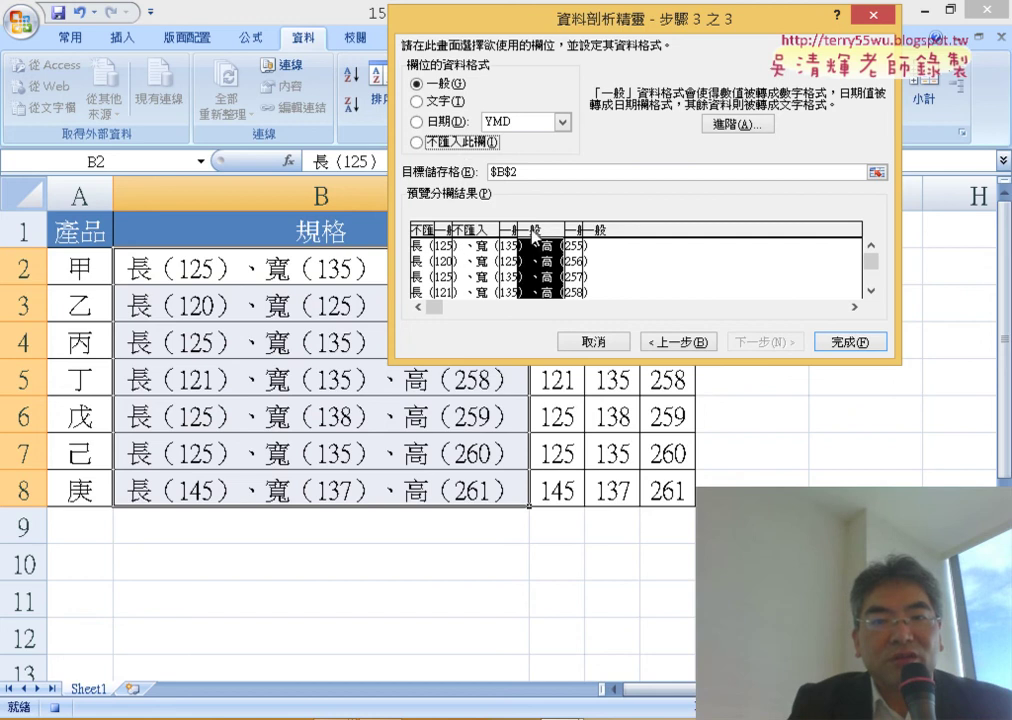
left_click(455, 146)
left_click(628, 262)
left_click(465, 146)
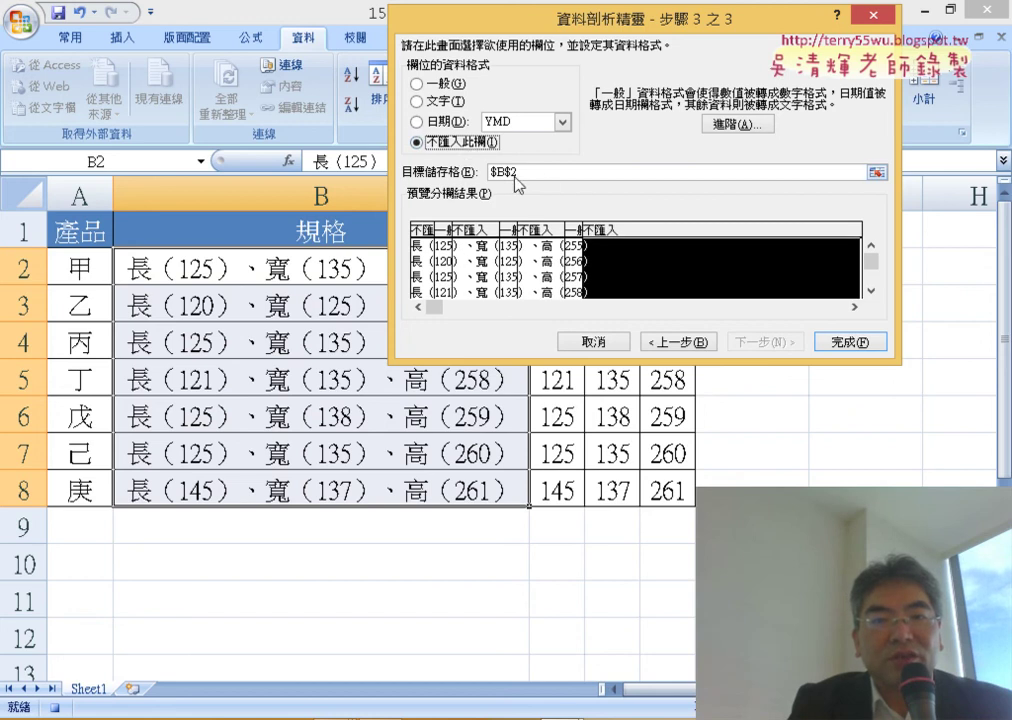
- Send the split to destination C2, finish, and confirm replacing C–E values
left_click(509, 176)
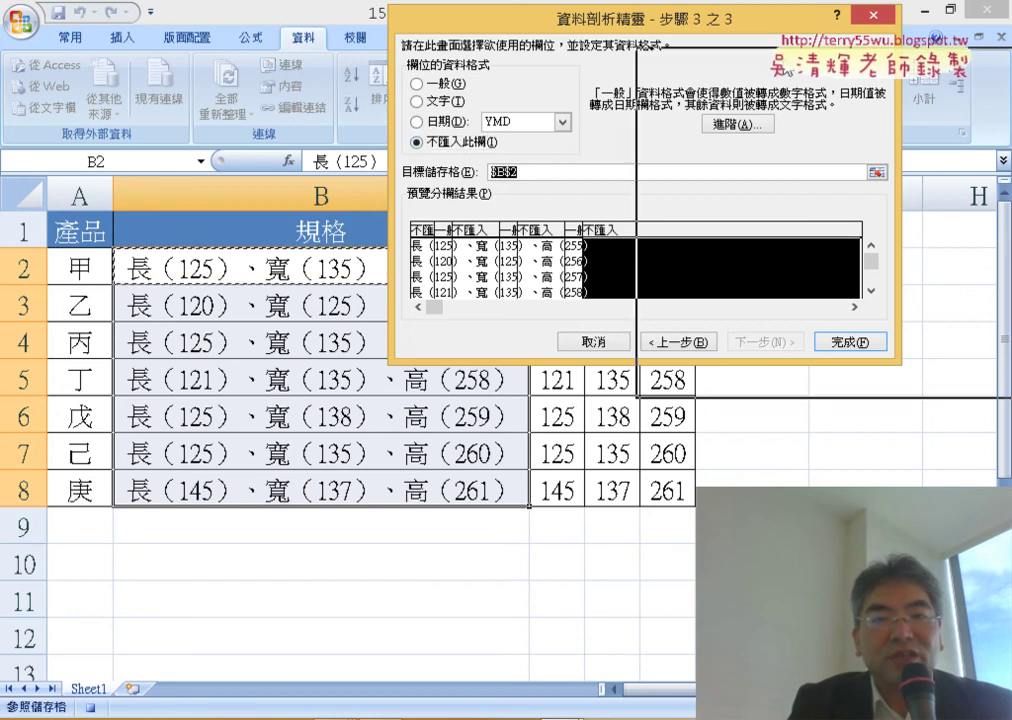
left_click_drag(560, 18, 822, 55)
left_click(557, 275)
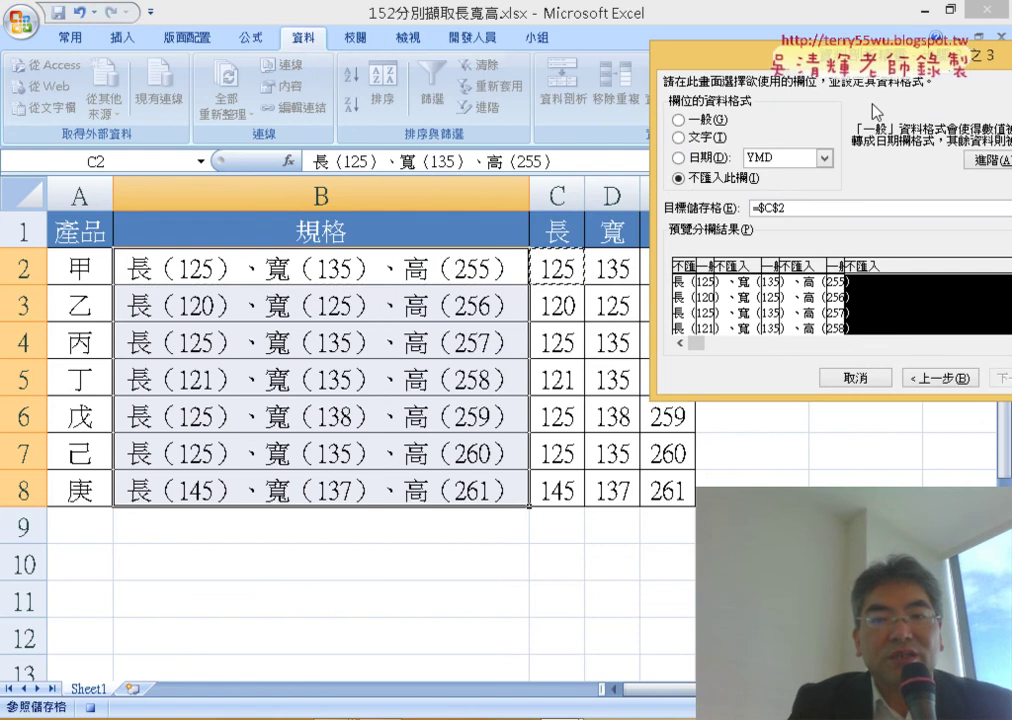
left_click_drag(760, 55, 402, 70)
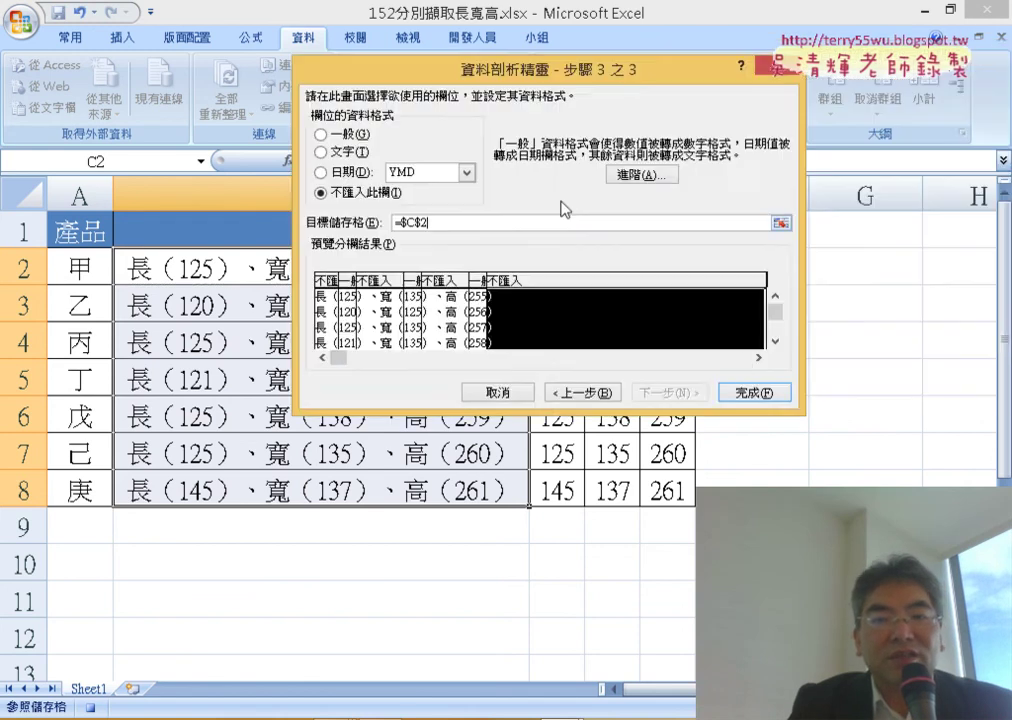
left_click(761, 394)
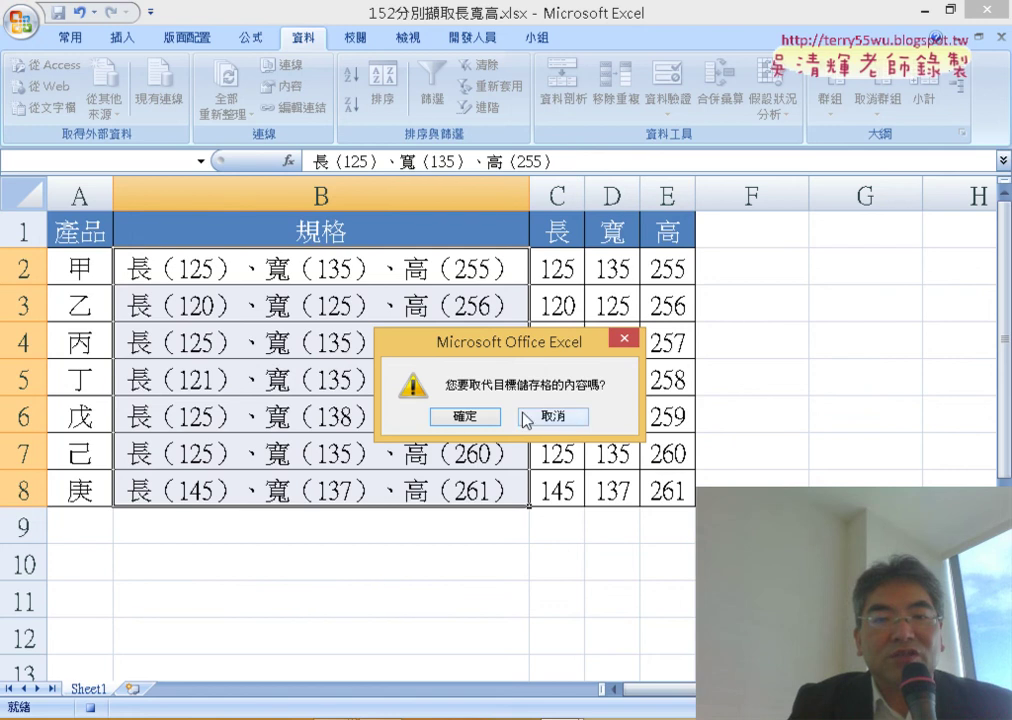
left_click(470, 412)
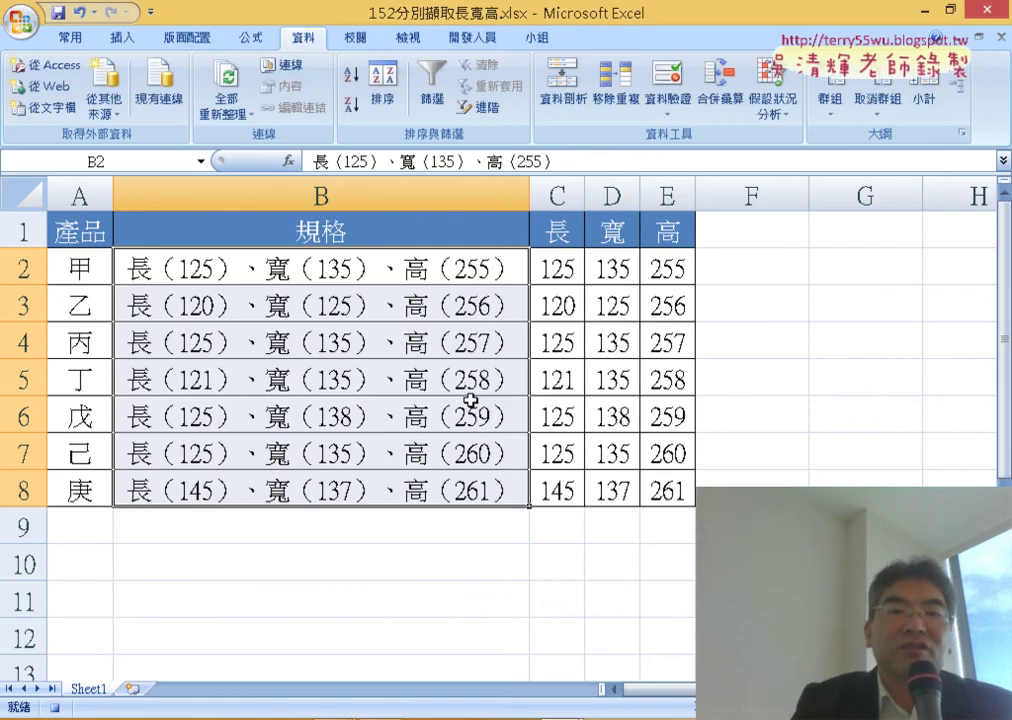
left_click(466, 37)
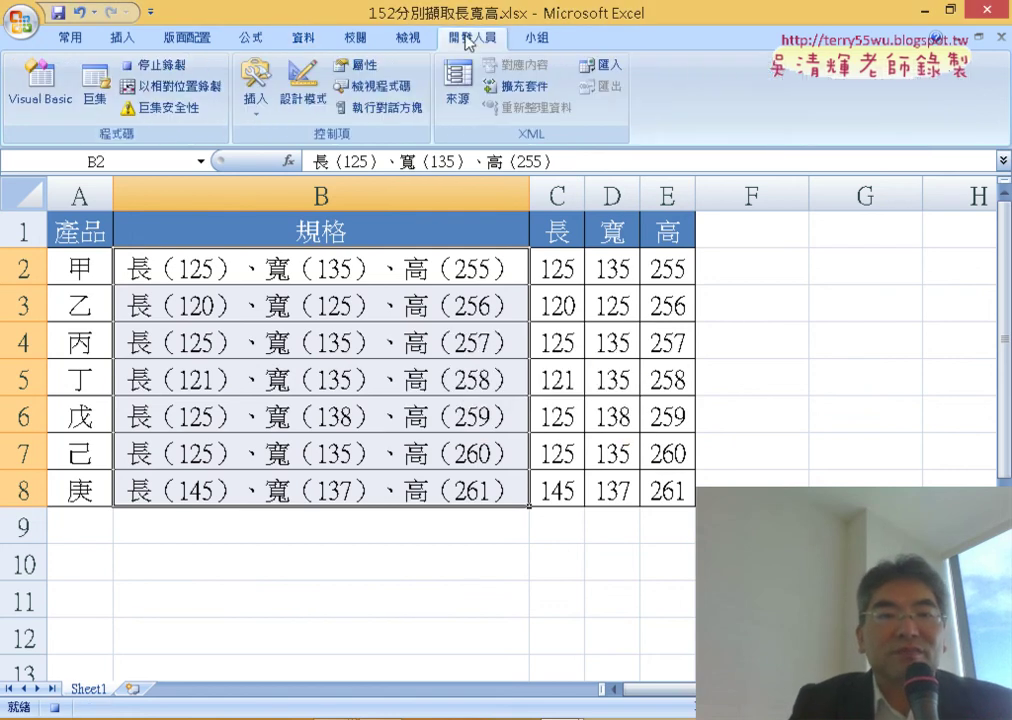
- Record macro Macro2 that selects C2:E8 and deletes its values, then stop recording
left_click(176, 65)
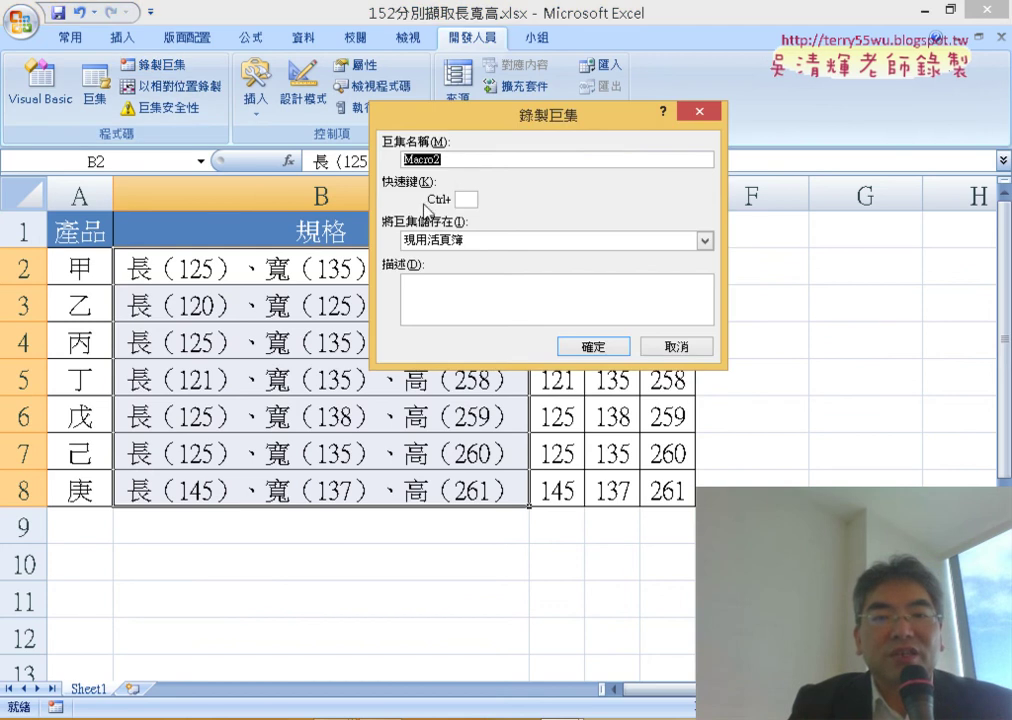
left_click(600, 347)
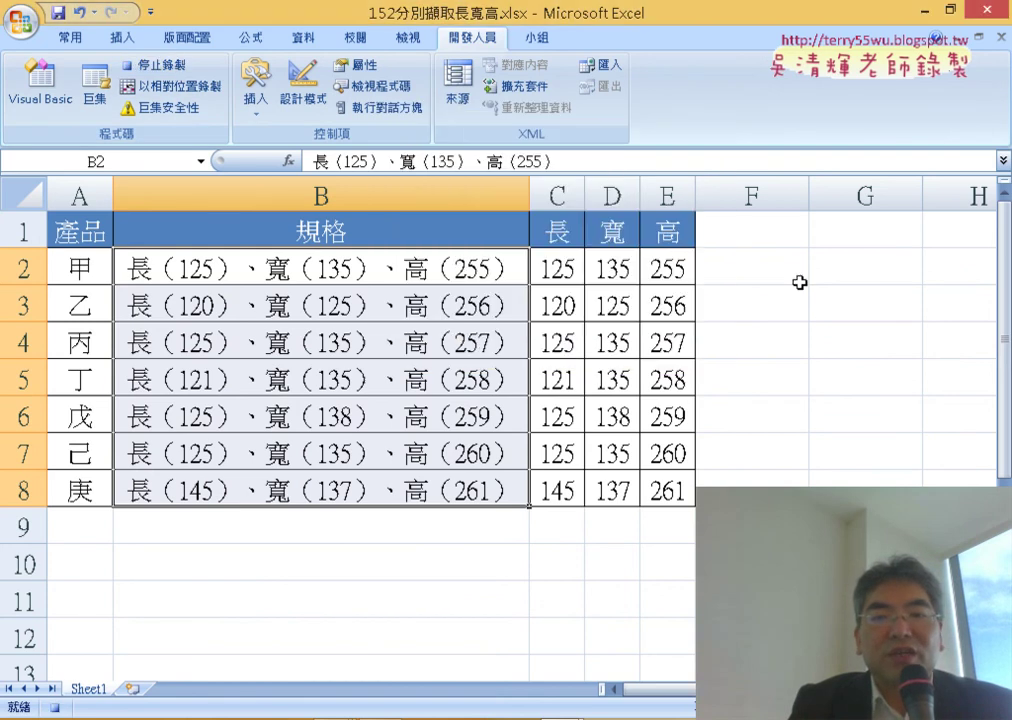
left_click(553, 268)
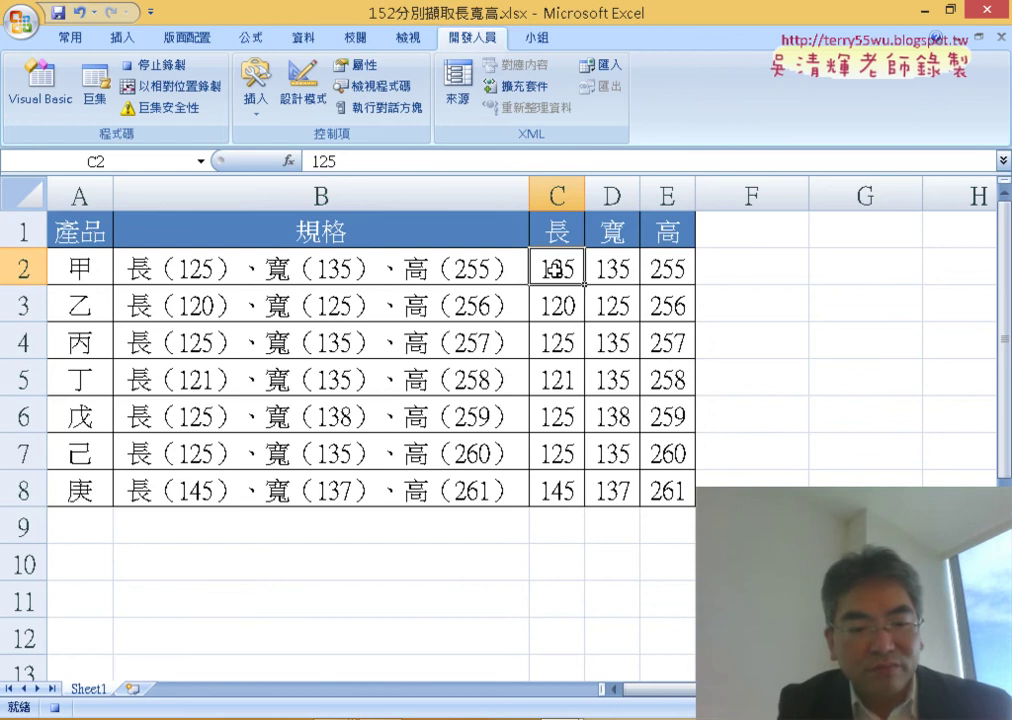
key("shift+Right")
key("shift+Right")
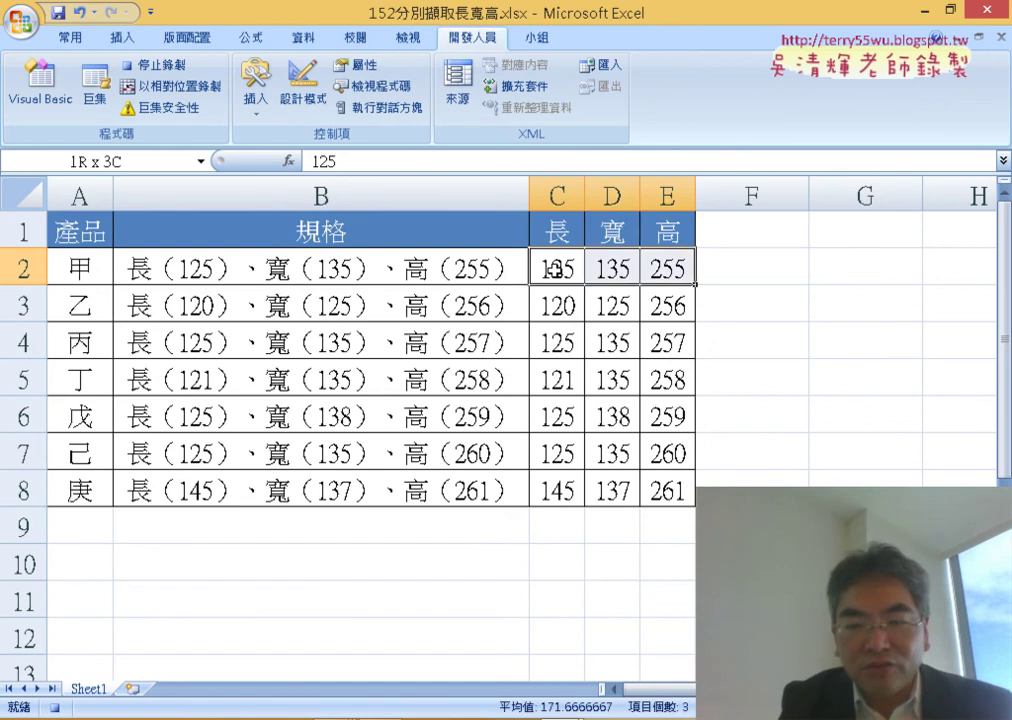
key("ctrl+shift+Down")
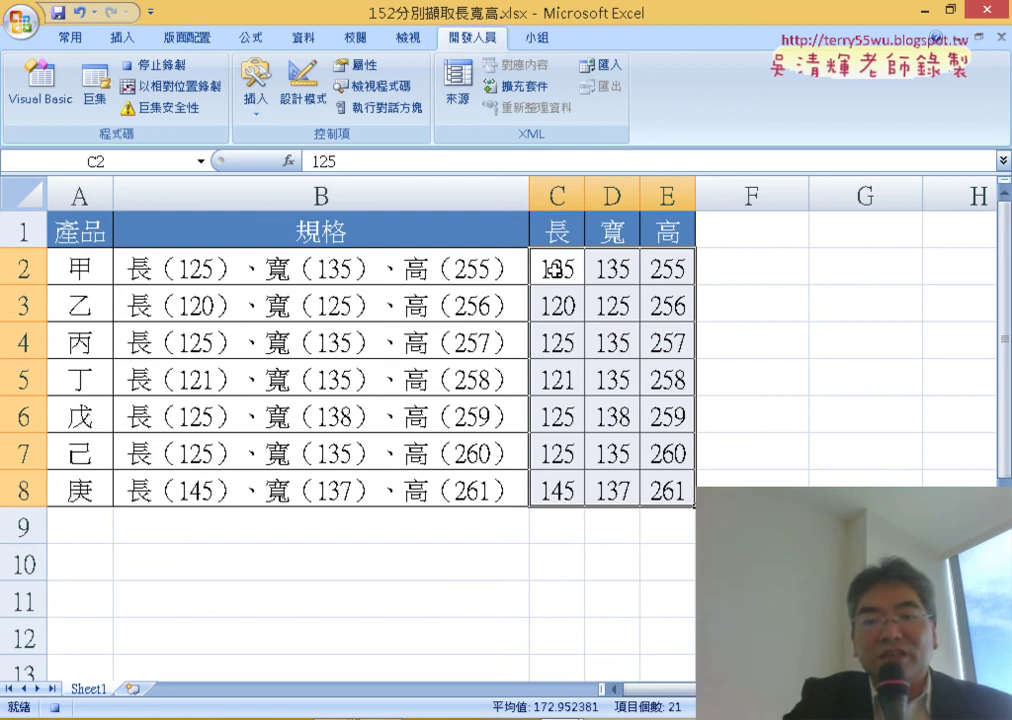
key("Delete")
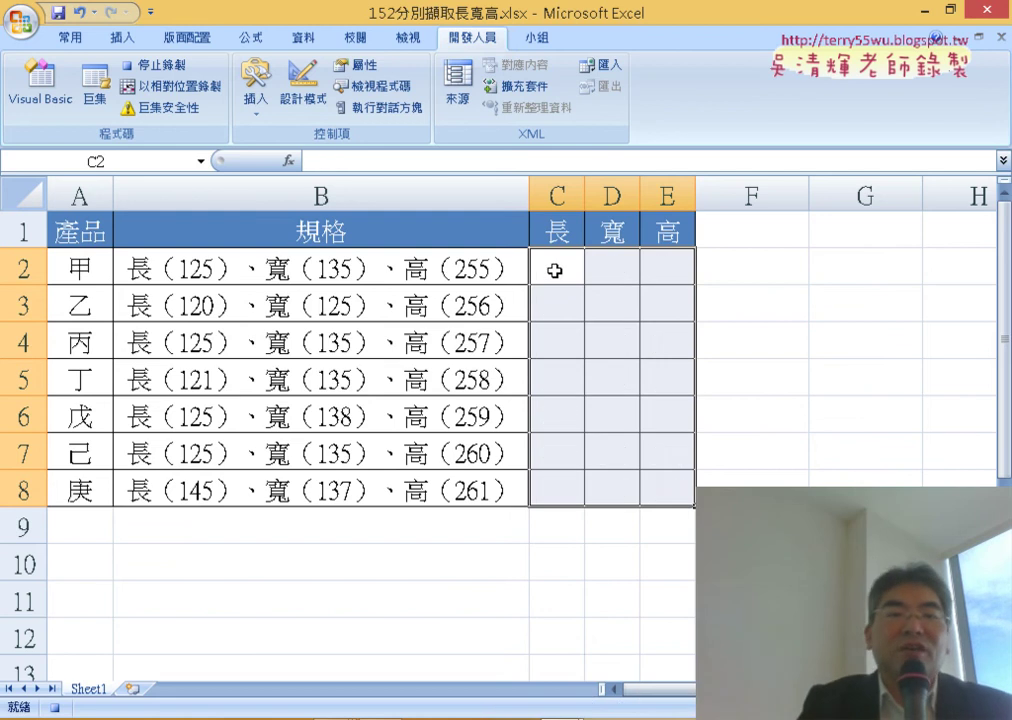
left_click(158, 65)
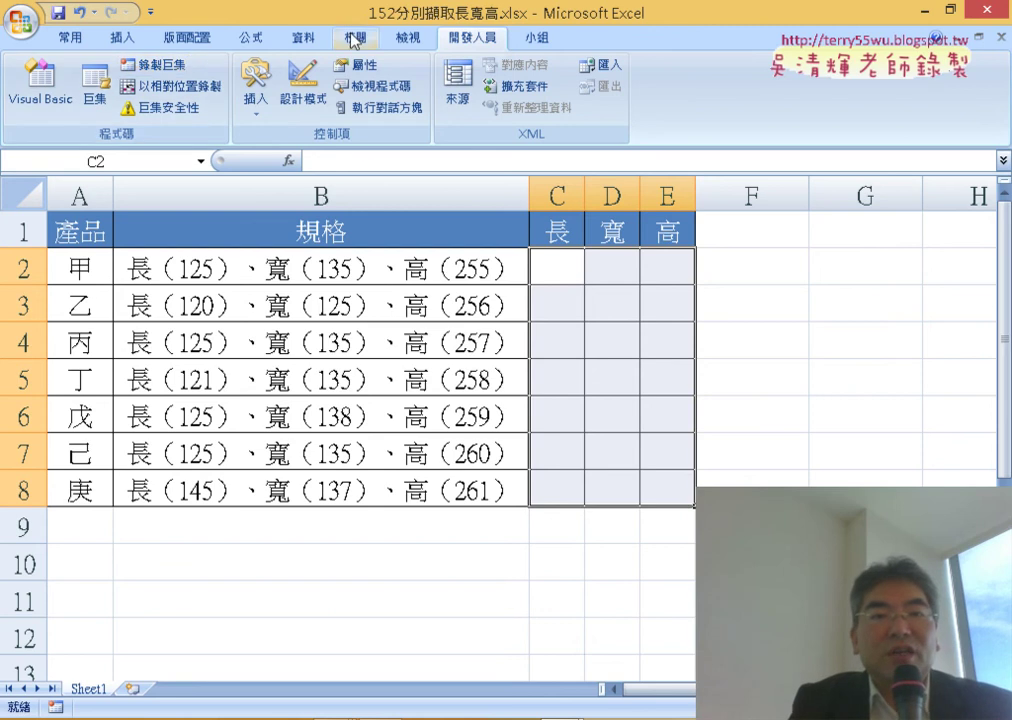
- Draw a smiley face shape over cell F1
left_click(122, 37)
left_click(221, 80)
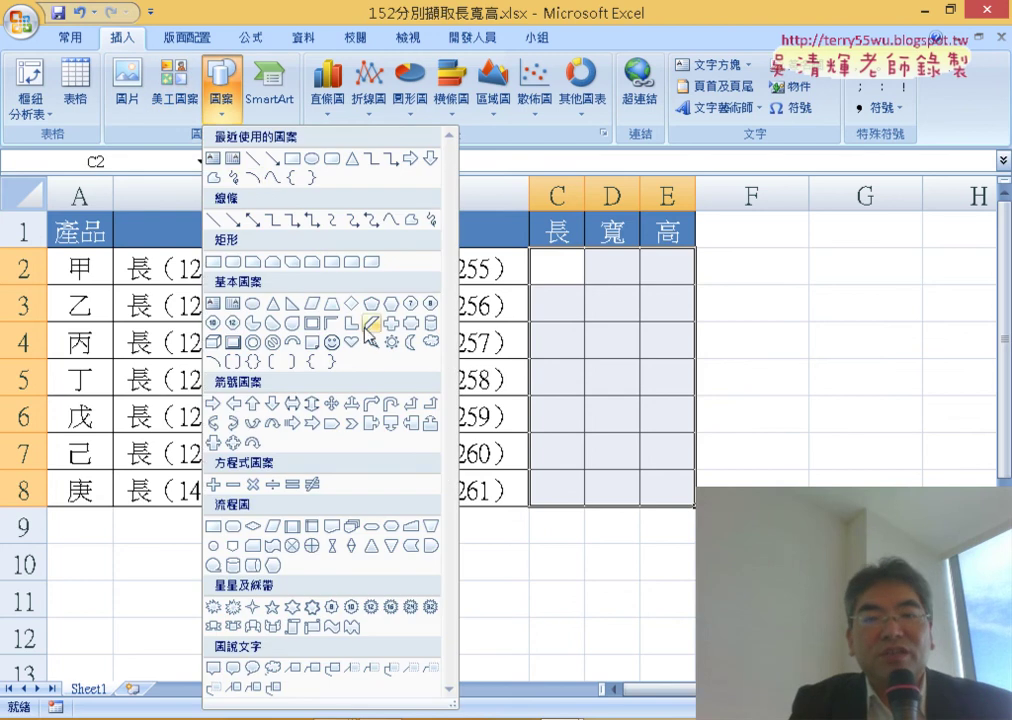
left_click(334, 342)
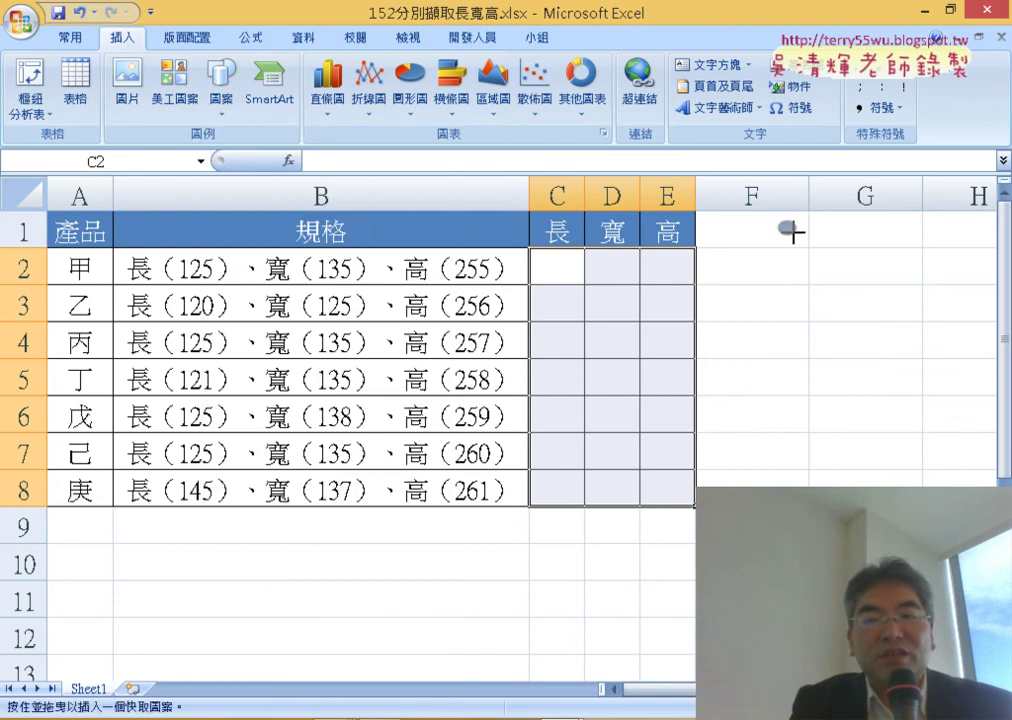
left_click_drag(780, 221, 838, 269)
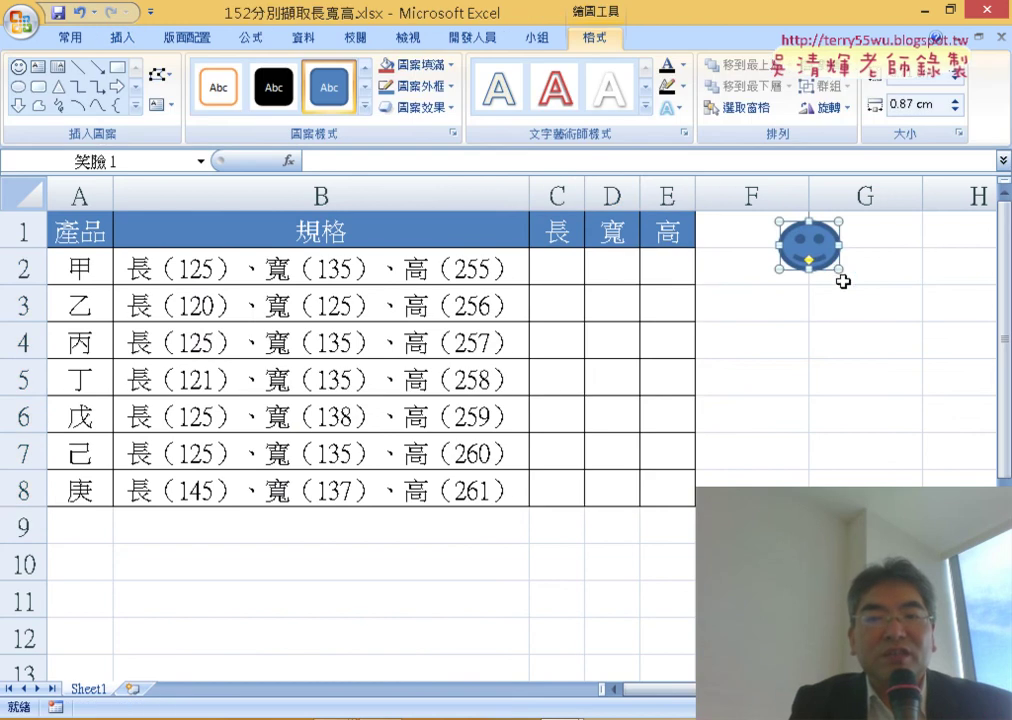
- Assign Macro1 to the smiley, then run it and confirm replacing C2:E8
right_click(798, 241)
left_click(836, 448)
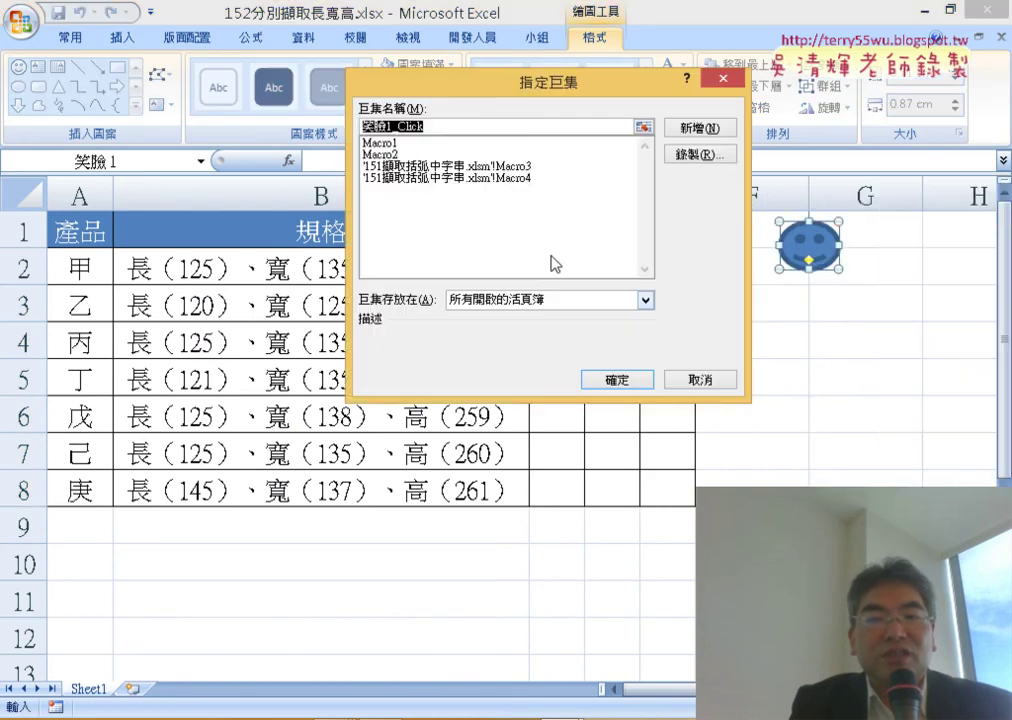
left_click(390, 143)
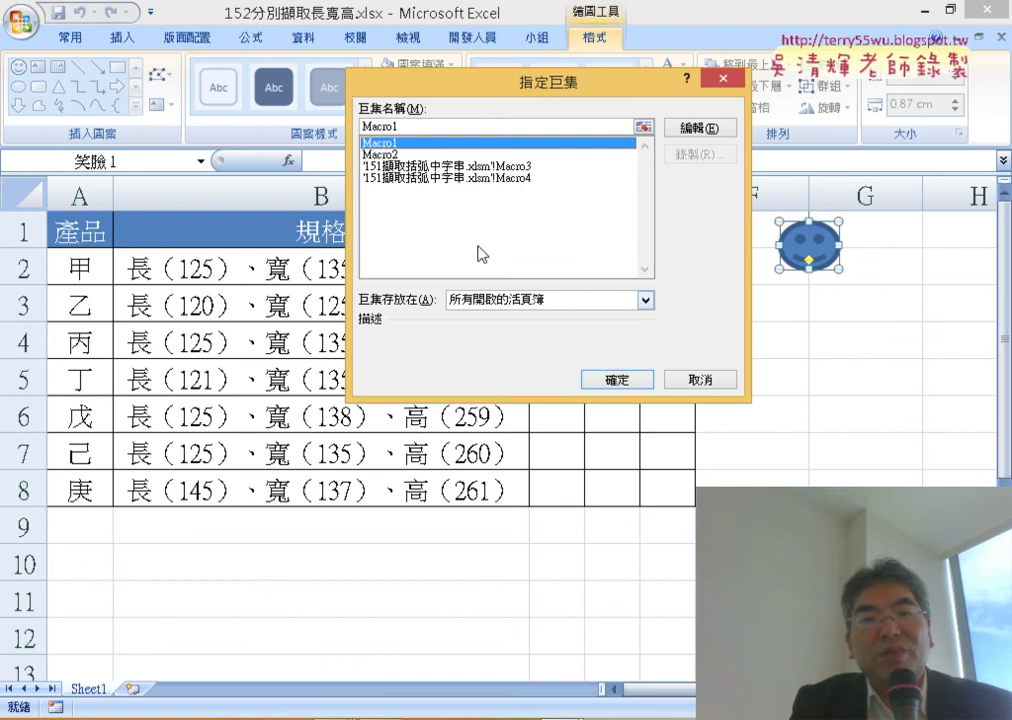
left_click(617, 380)
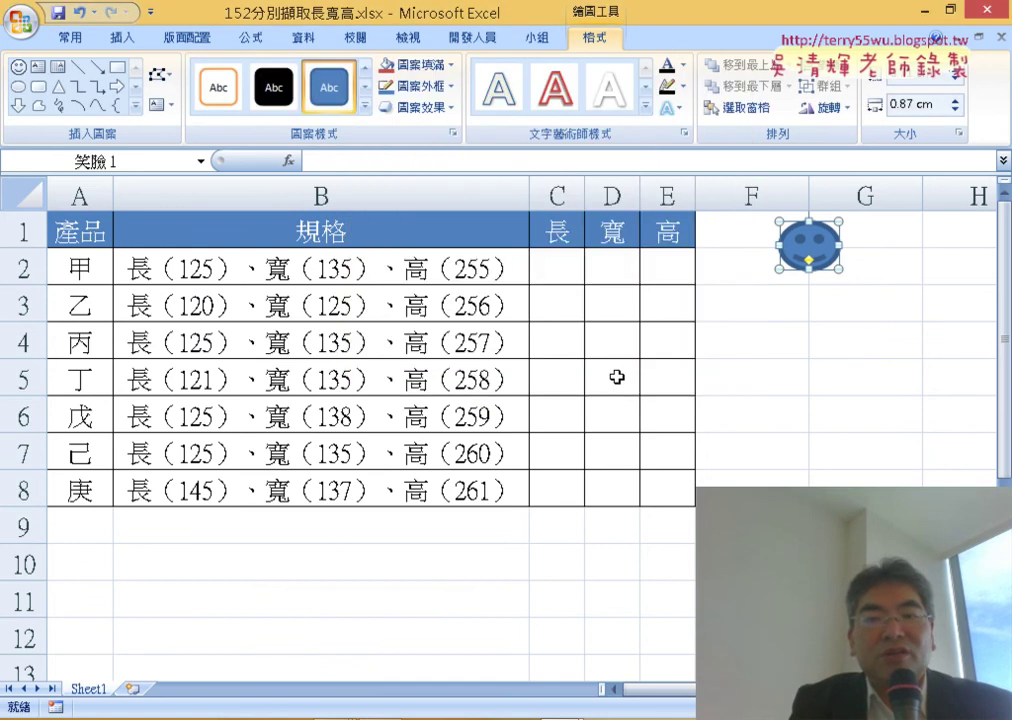
left_click(802, 309)
left_click(805, 246)
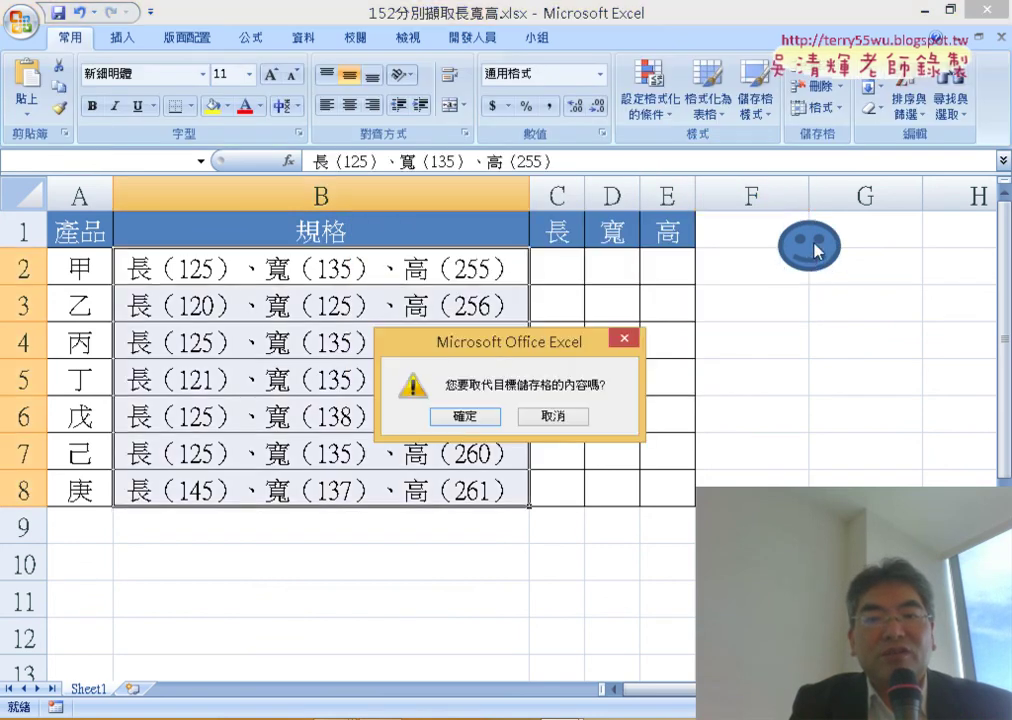
left_click(487, 416)
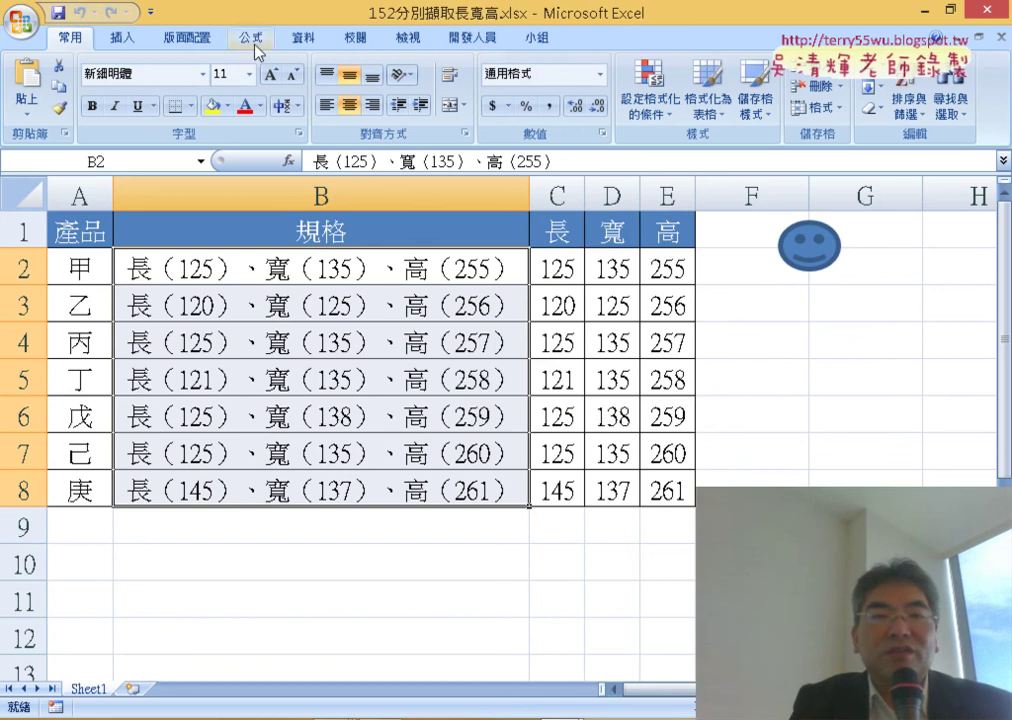
left_click(131, 40)
left_click(225, 112)
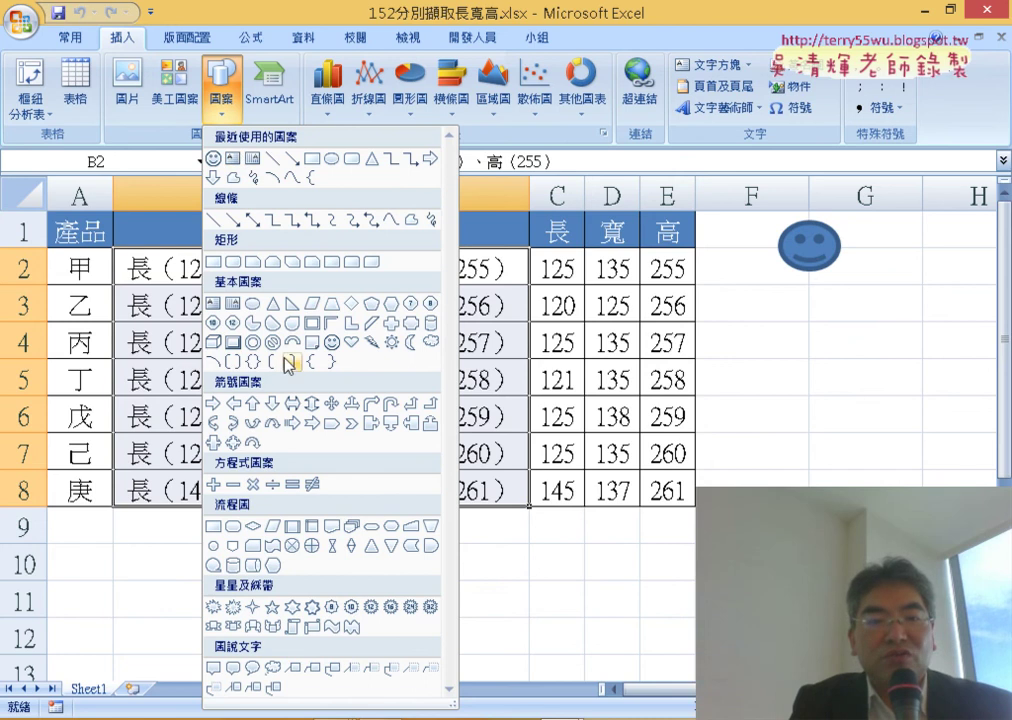
- Draw a Multiply X shape below the smiley and give it a pink style
left_click(253, 484)
left_click_drag(790, 290, 851, 358)
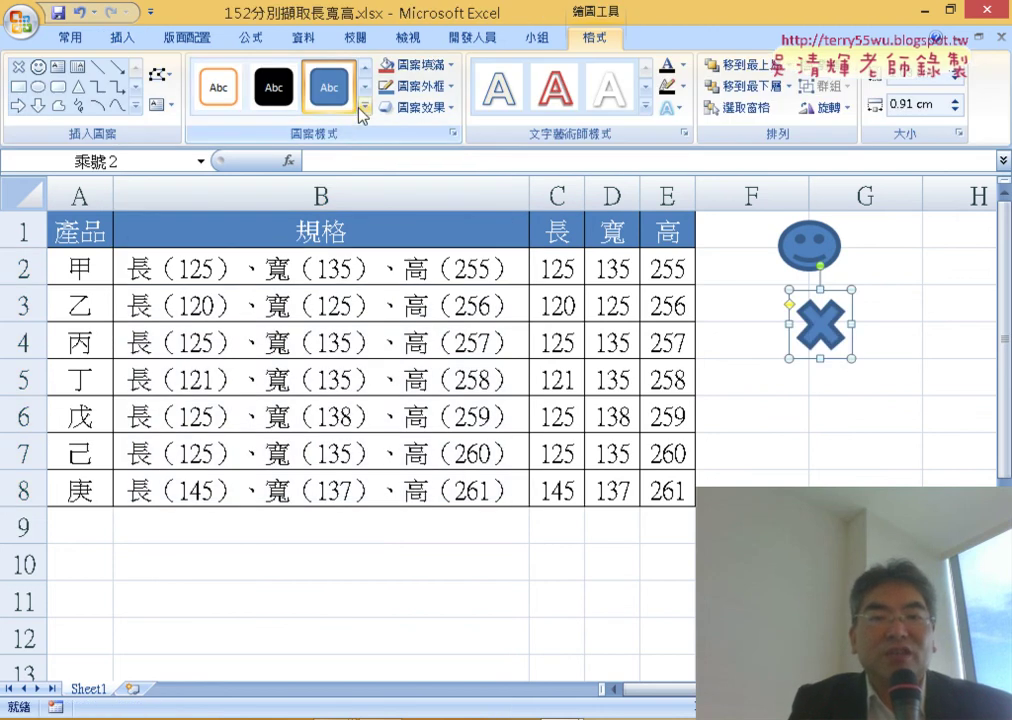
left_click(363, 112)
left_click(348, 252)
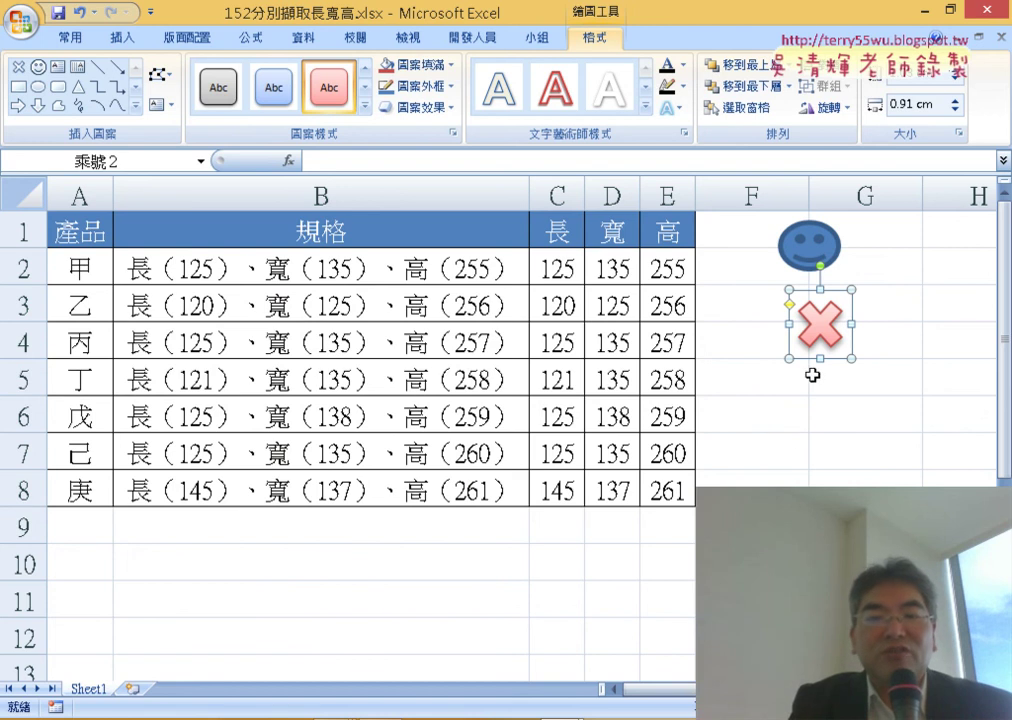
- Assign Macro2 to the X shape
right_click(806, 336)
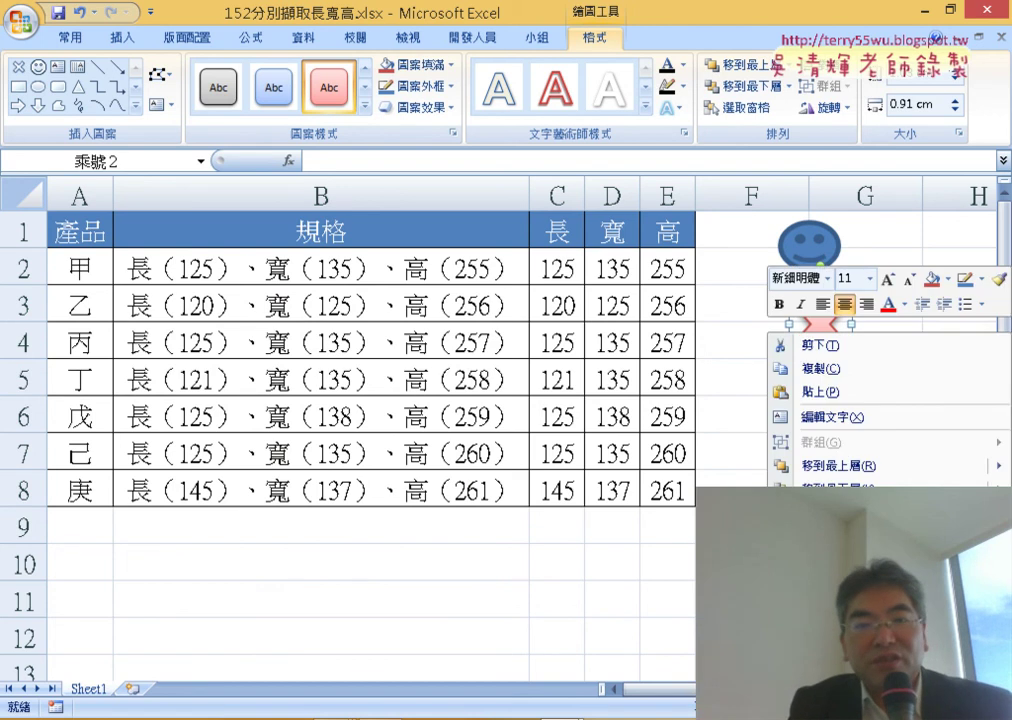
left_click(830, 513)
left_click(415, 154)
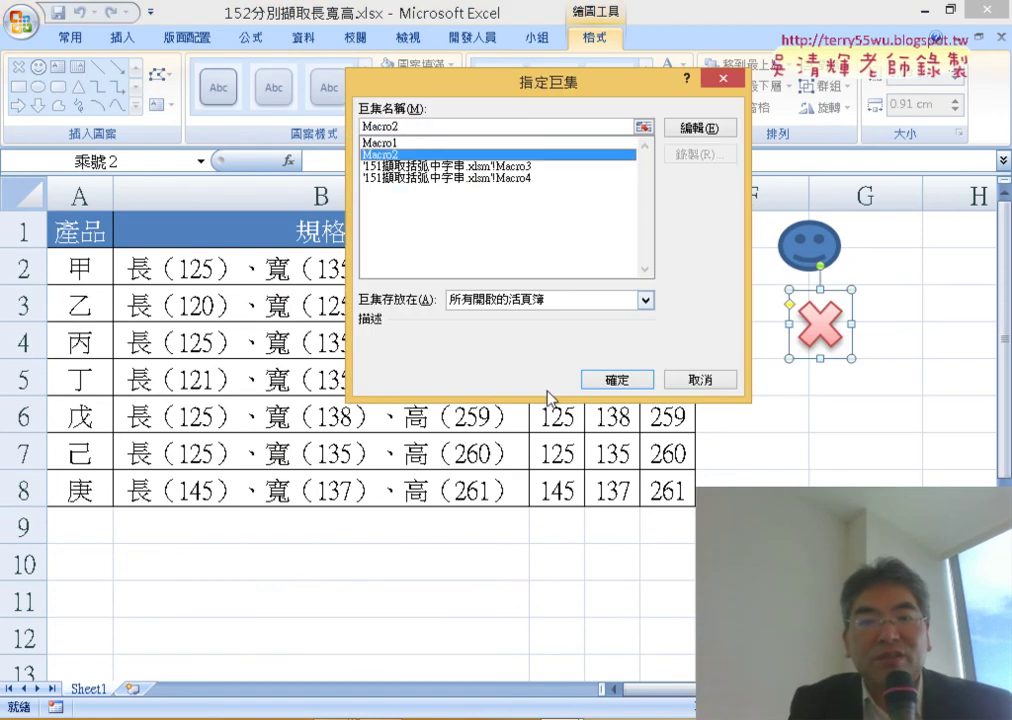
left_click(615, 380)
left_click(857, 428)
- Test the shapes: clear C2:E8 with the X, refill it with the smiley, twice
left_click(824, 339)
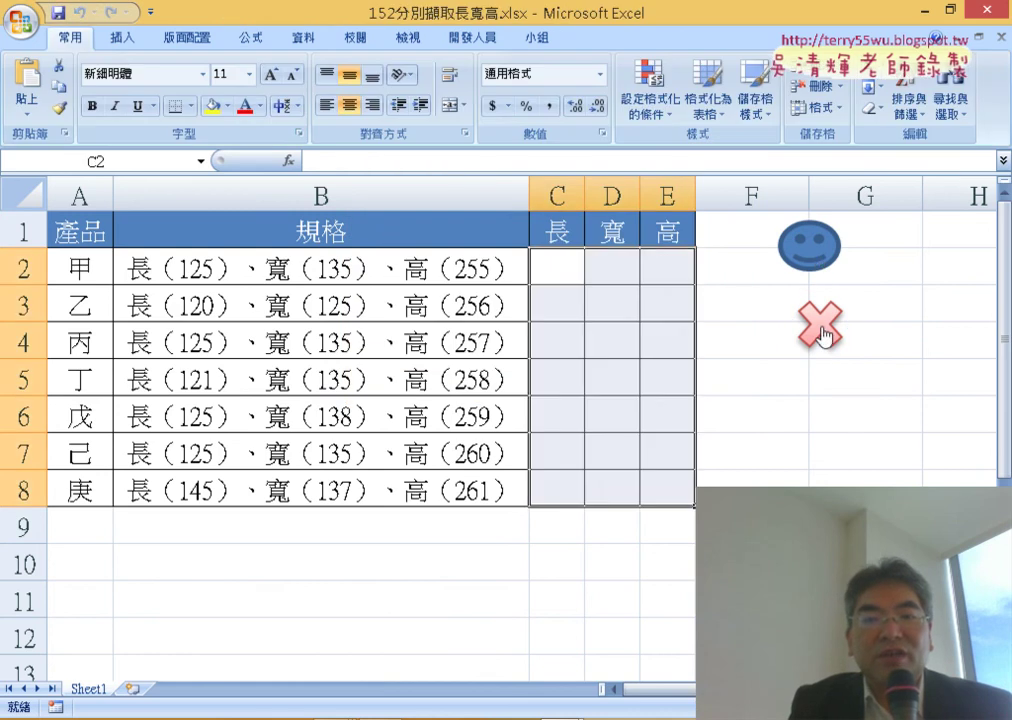
left_click(819, 250)
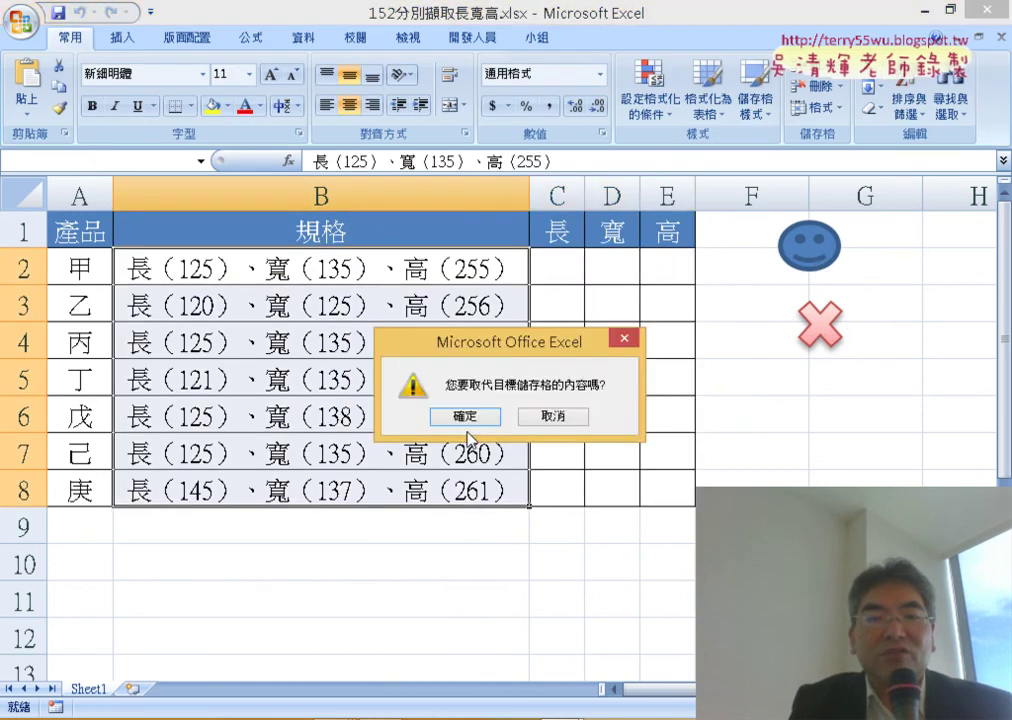
left_click(462, 415)
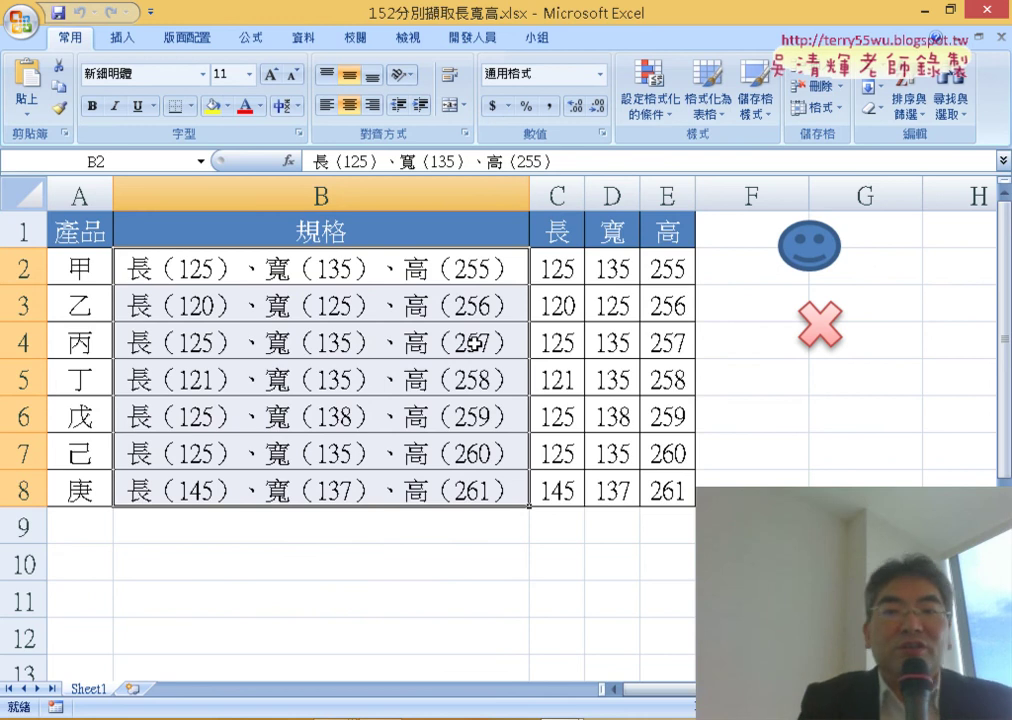
left_click(793, 320)
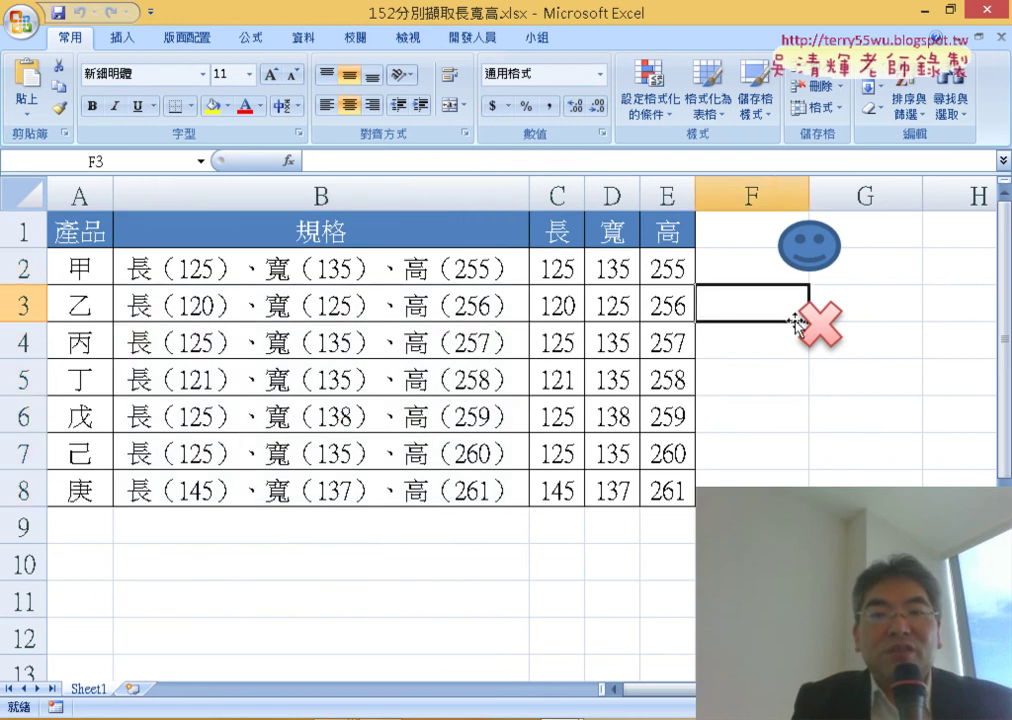
left_click(806, 314)
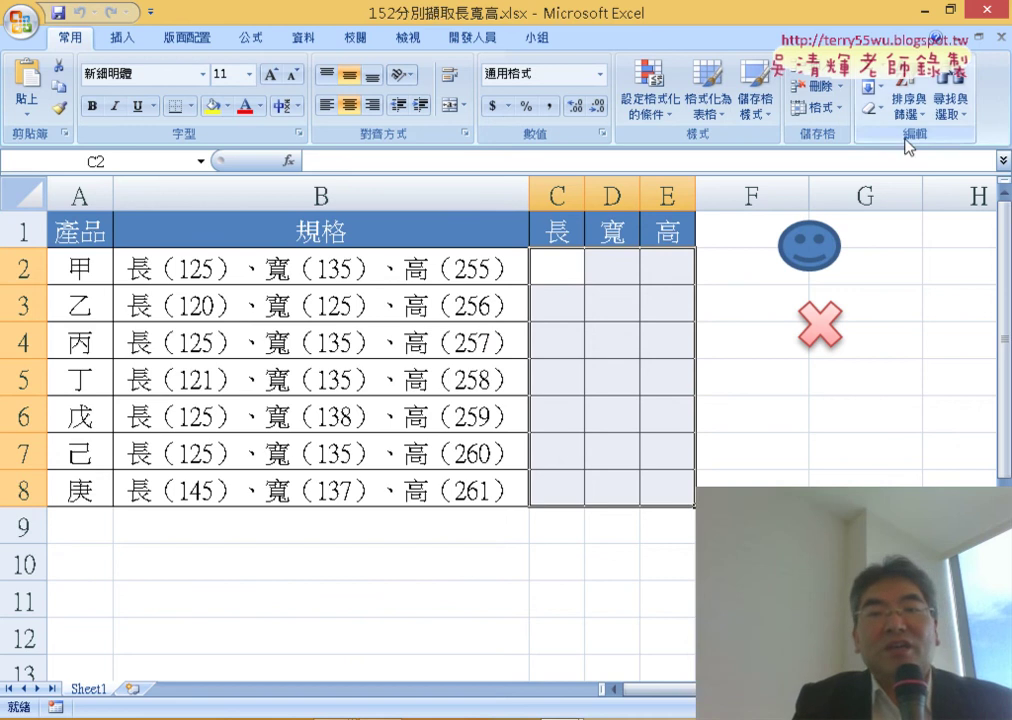
left_click(811, 255)
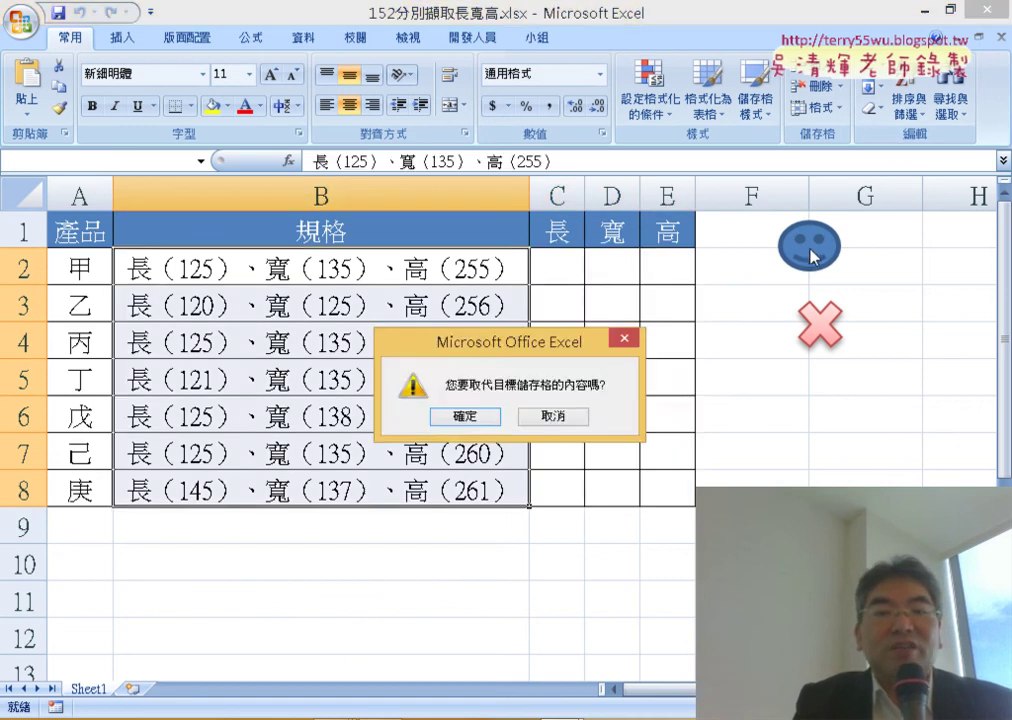
left_click(462, 415)
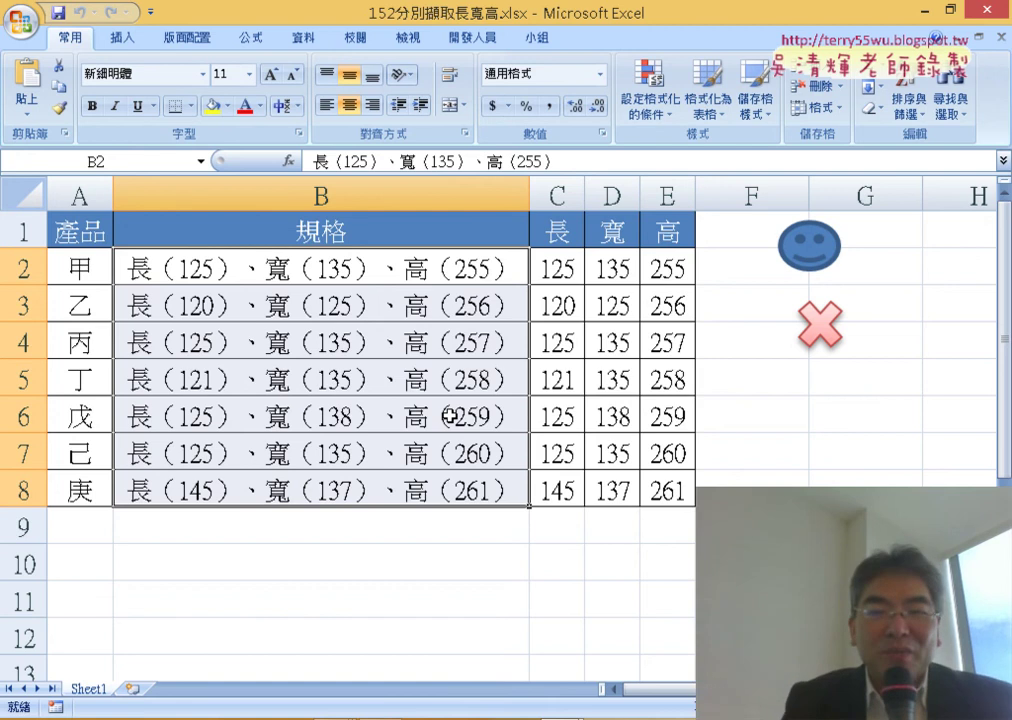
- Clear C2:E8 with the X shape, then rerun the smiley's extraction macro
left_click(822, 313)
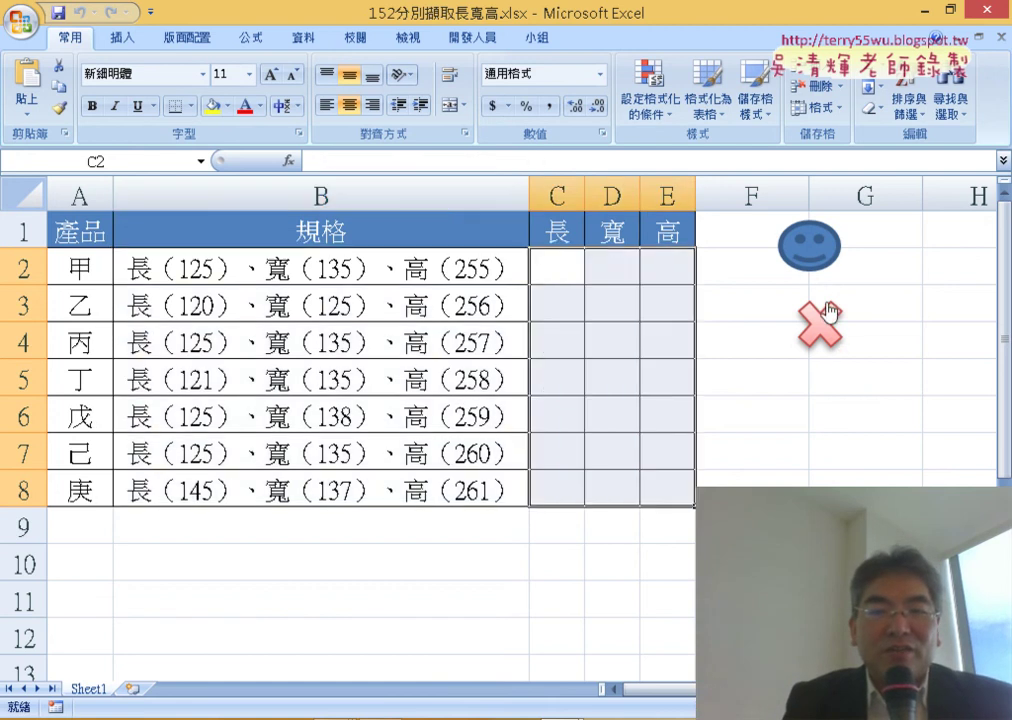
left_click(808, 245)
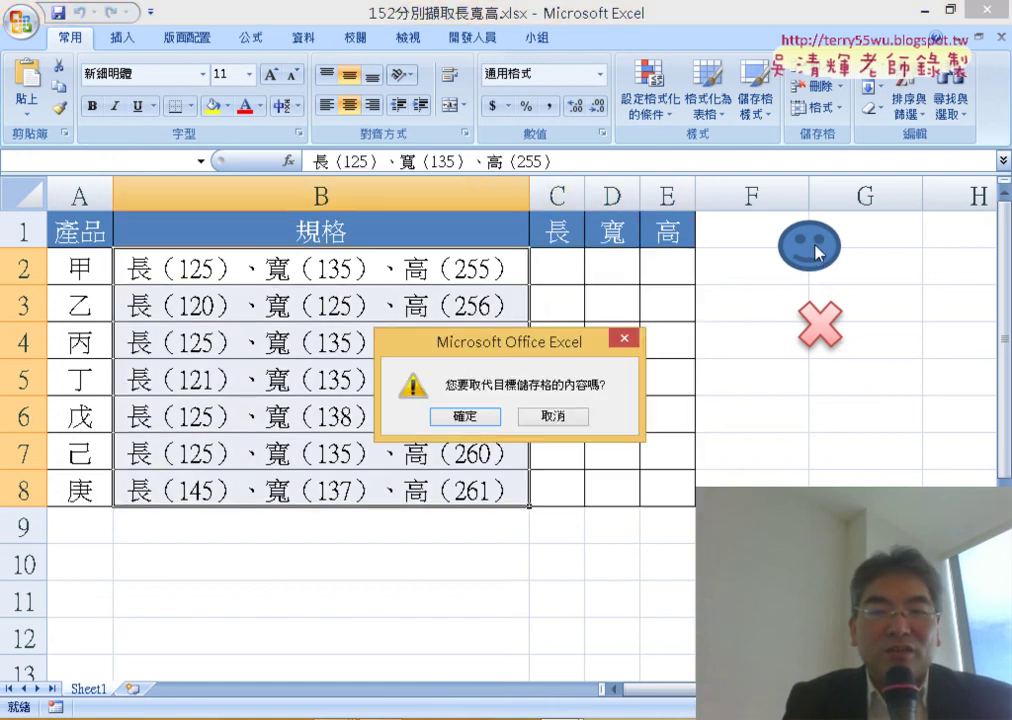
left_click(467, 418)
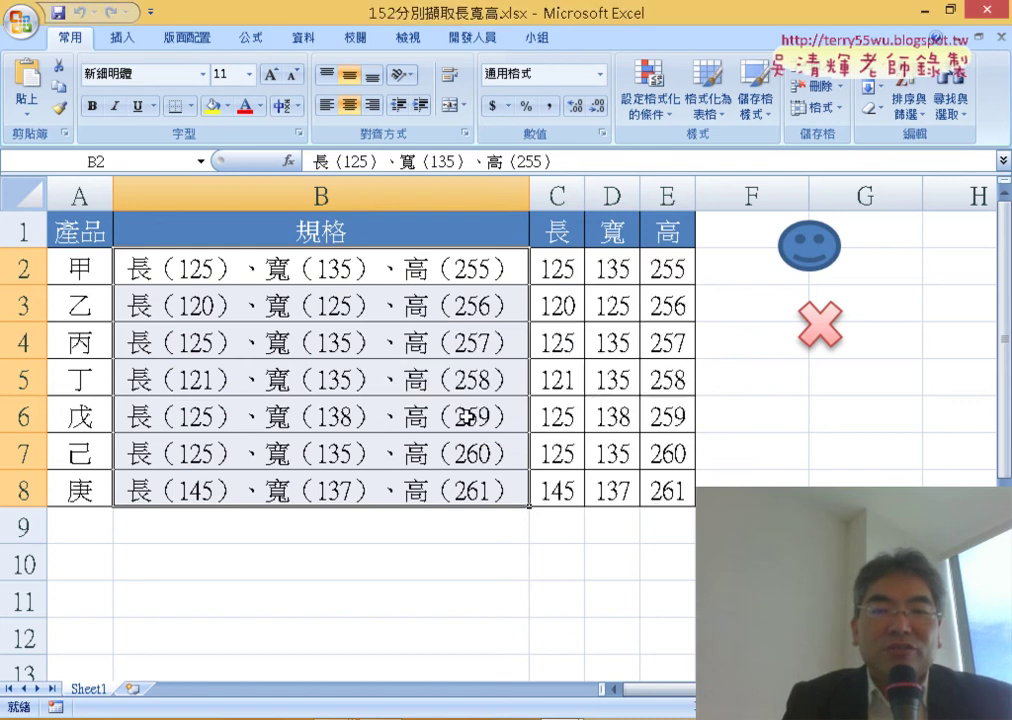
left_click(777, 447)
left_click(813, 322)
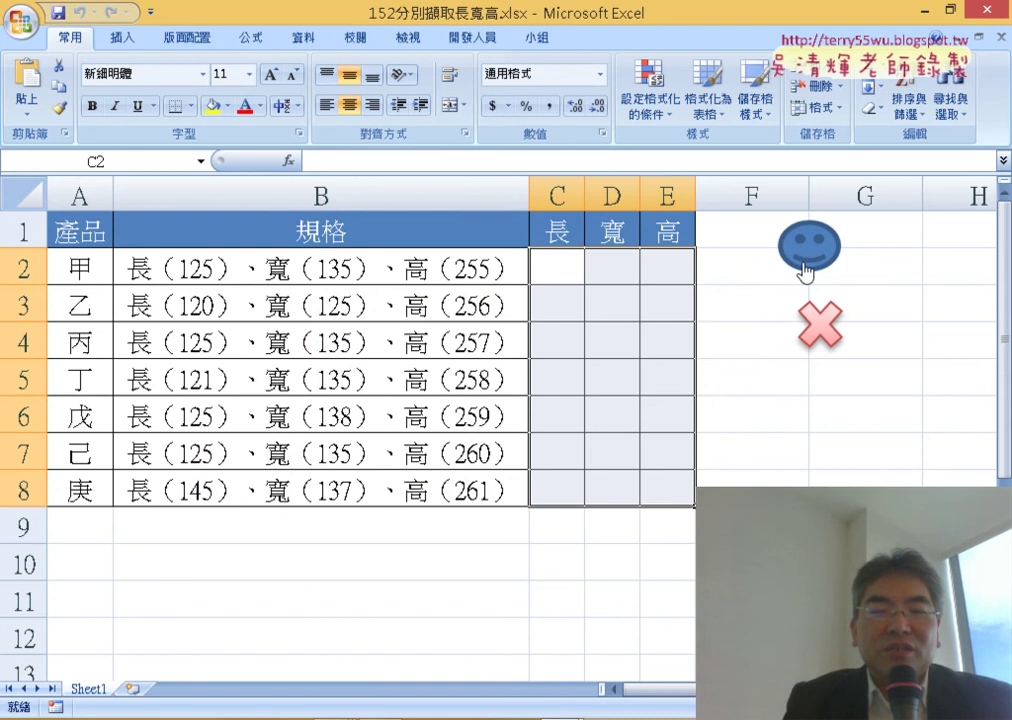
left_click(805, 268)
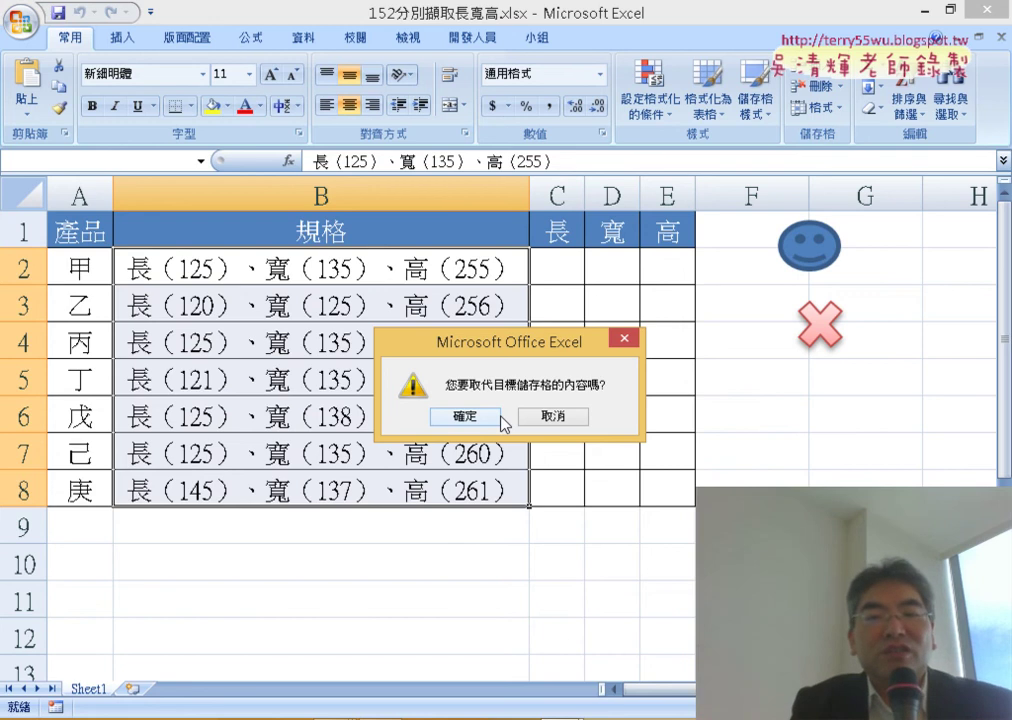
left_click(481, 419)
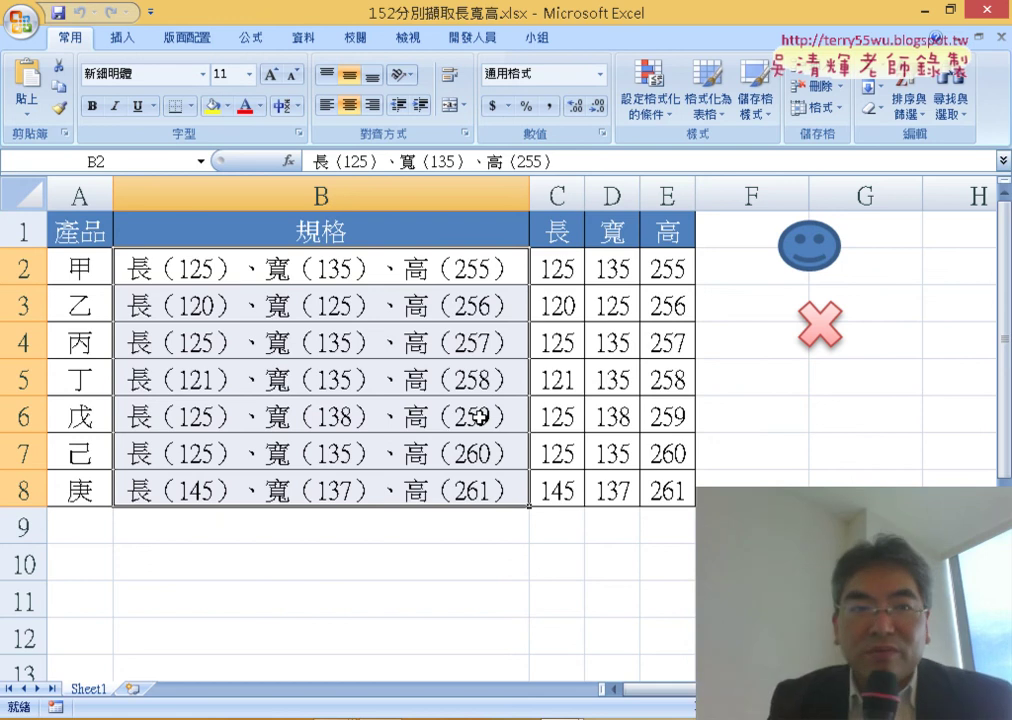
left_click(8, 14)
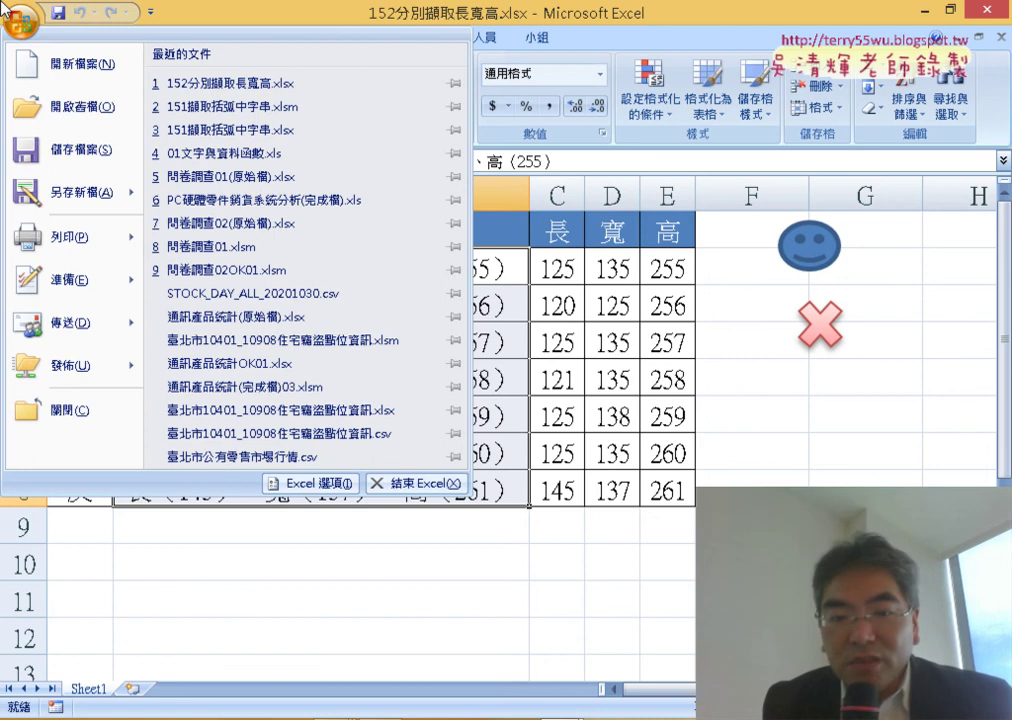
left_click(8, 14)
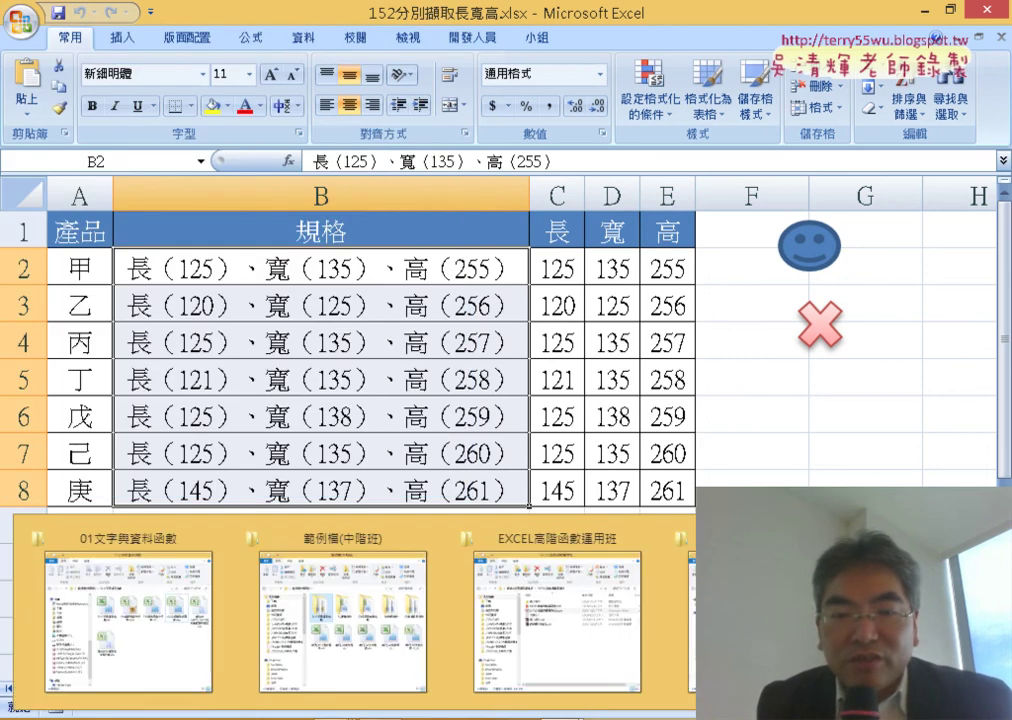
- Read slide 32's 資料剖析 macro code in EXCEL高階函數運用班.pdf, then return to the workbook
left_click(560, 680)
double_click(541, 245)
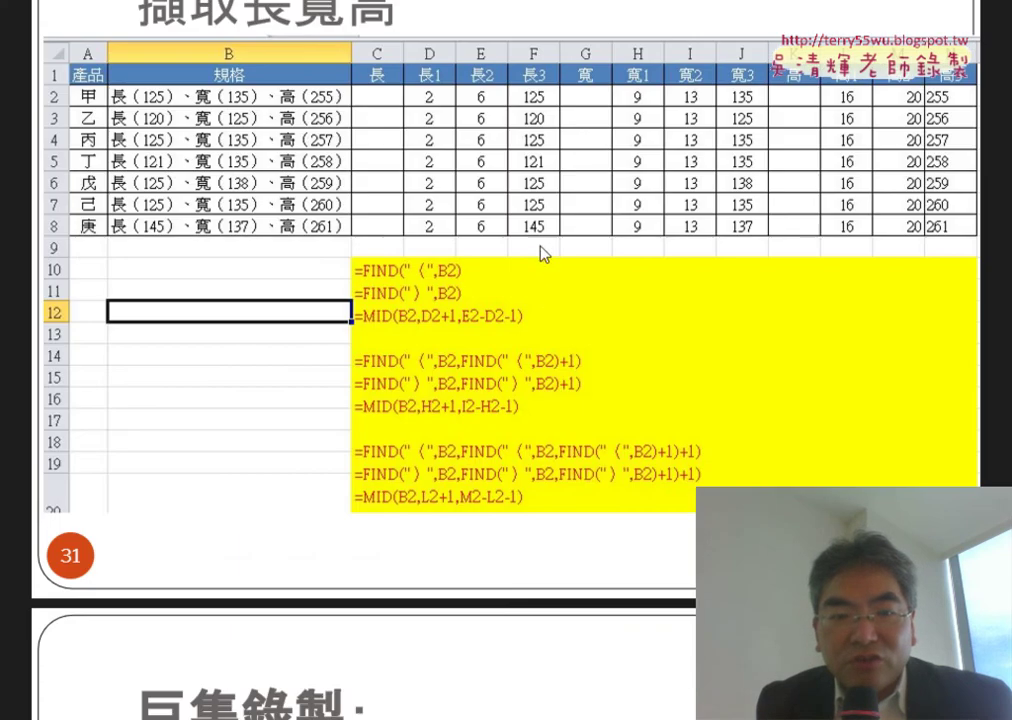
scroll(556, 340, "down", 3)
scroll(556, 345, "down", 2)
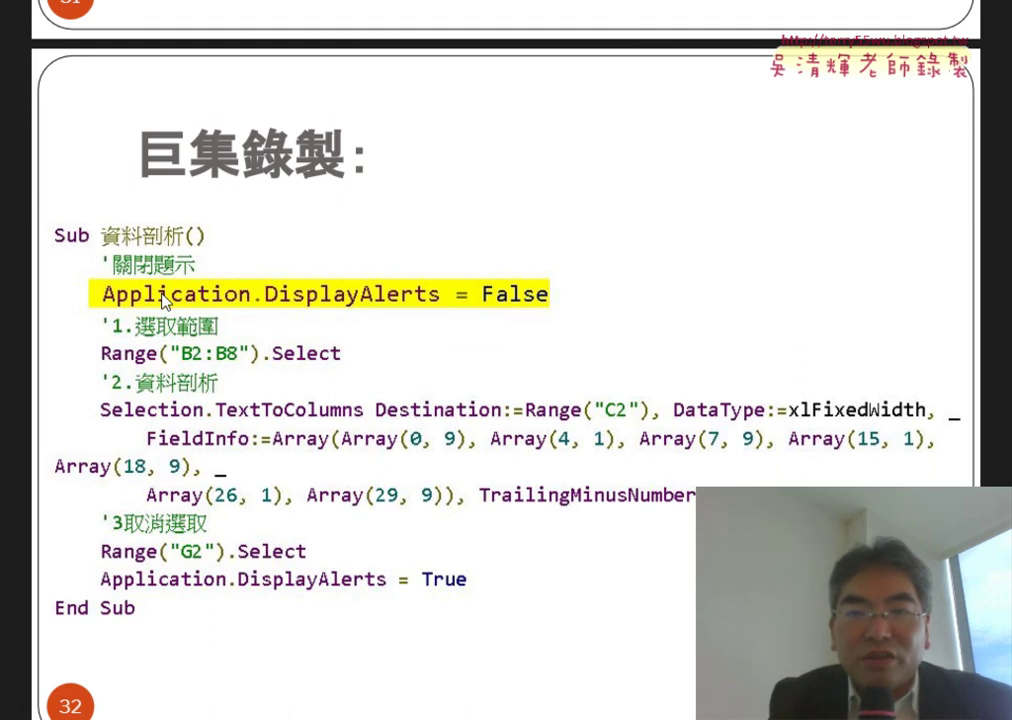
mouse_move(975, 30)
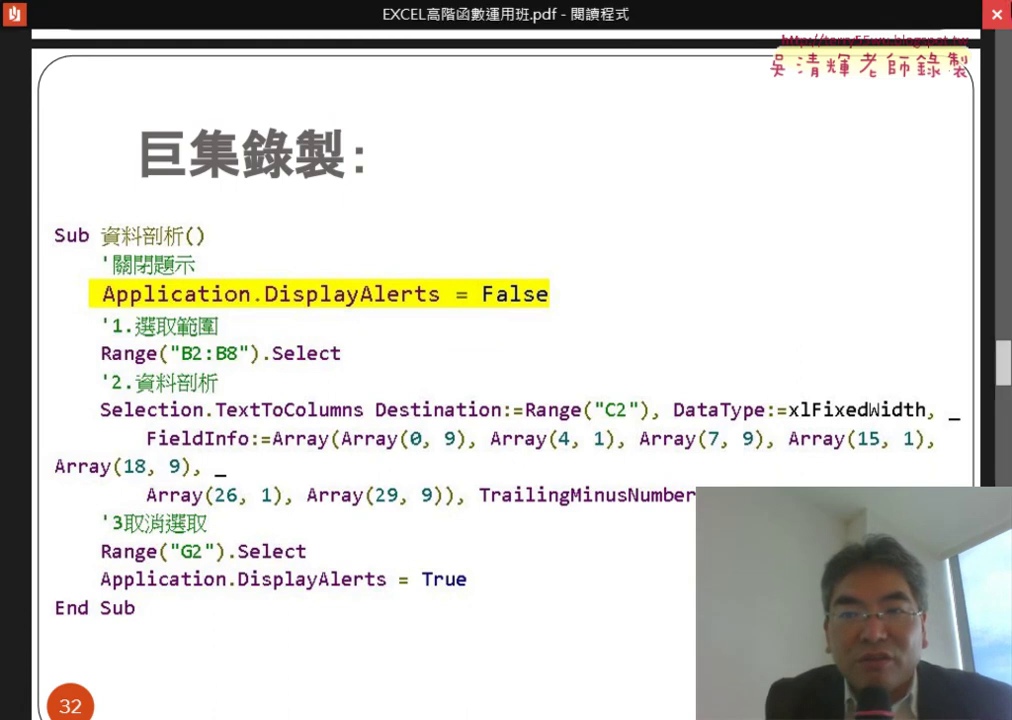
left_click(996, 14)
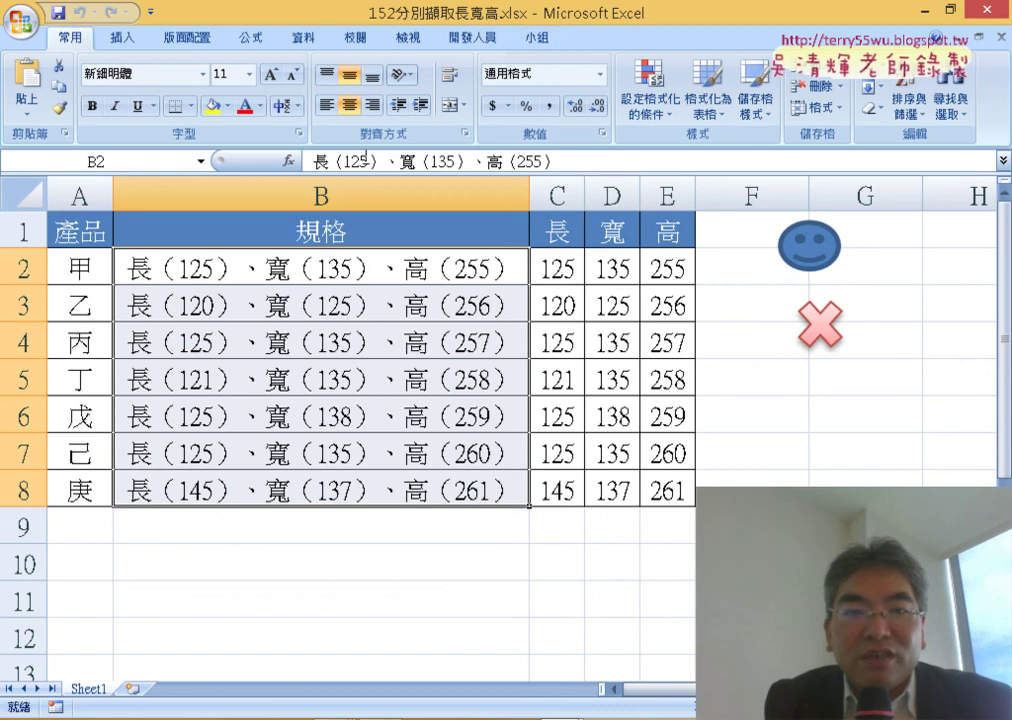
- Open Macro1's code in the Visual Basic editor from the Developer tab's Macros list
left_click(488, 40)
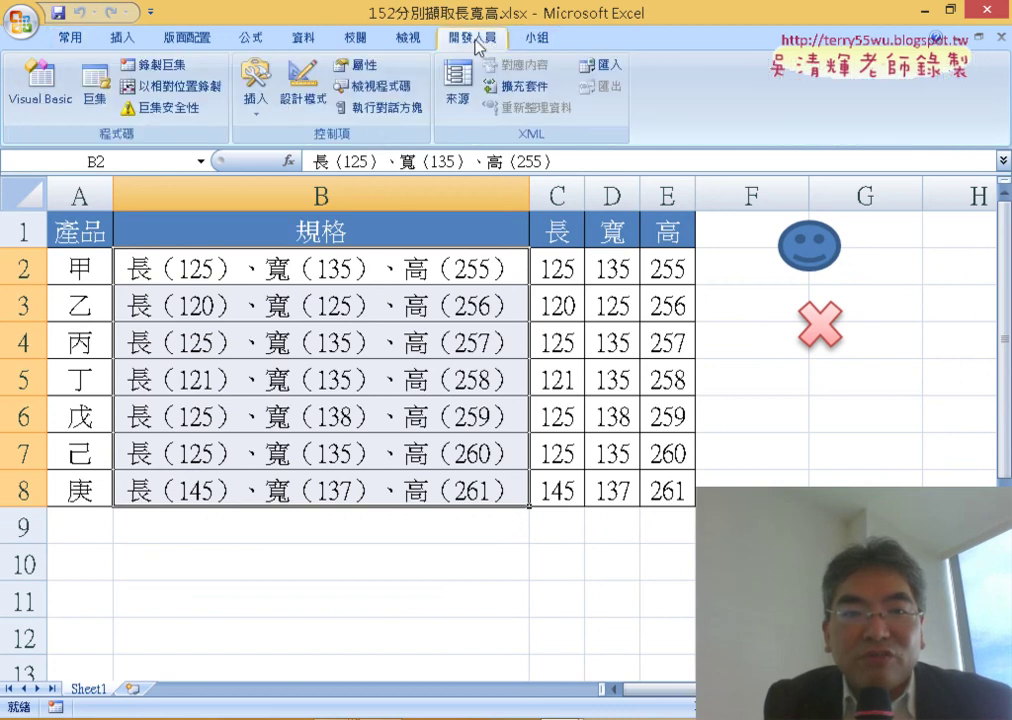
left_click(96, 108)
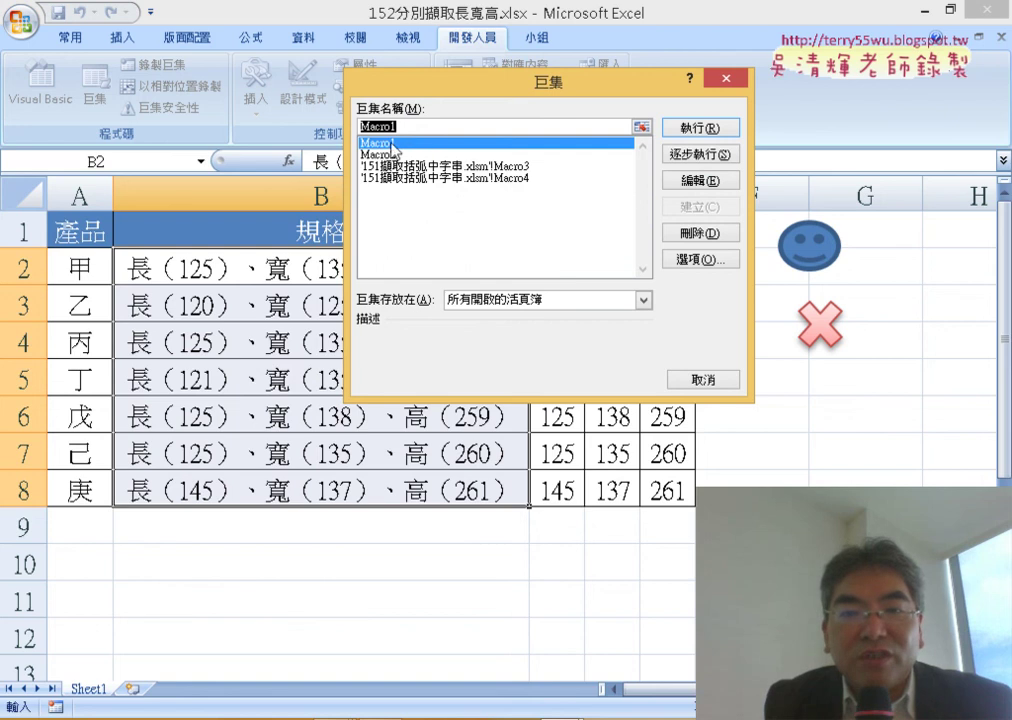
left_click(719, 183)
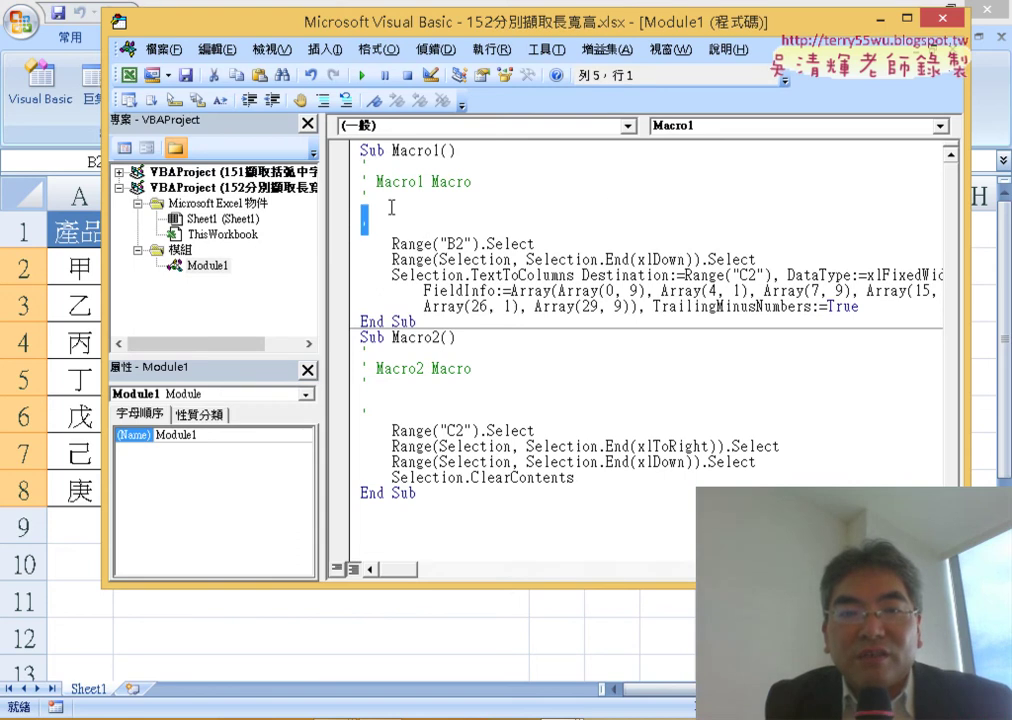
- Delete Macro1's comment lines and rename the Sub to 資料剖析
left_click_drag(408, 228, 362, 166)
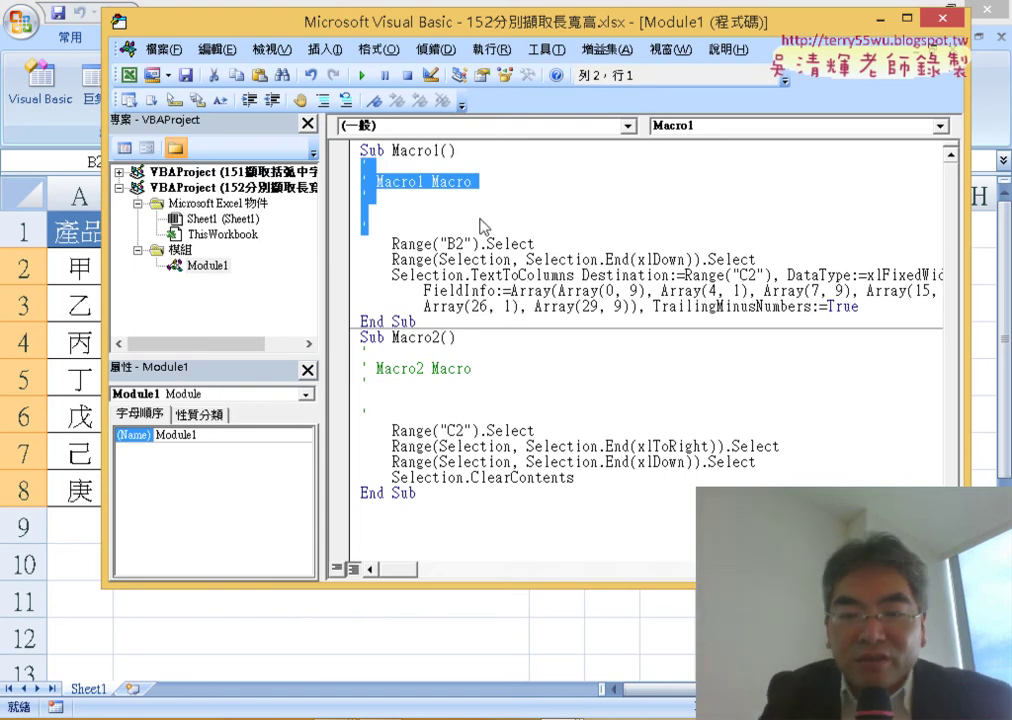
key("Delete")
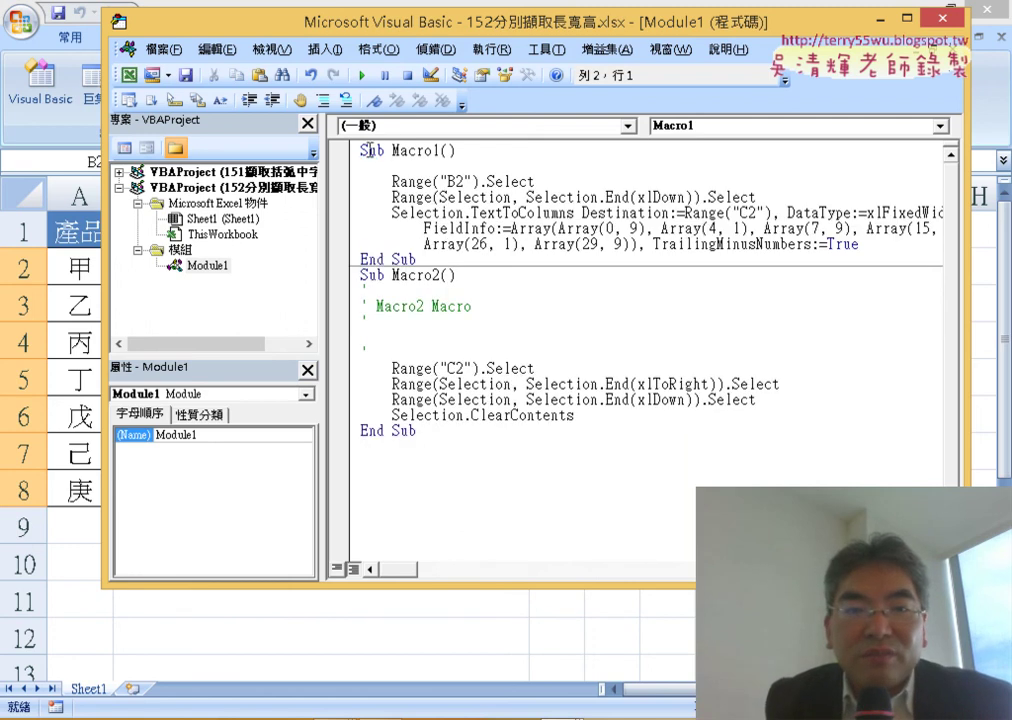
left_click_drag(392, 150, 443, 150)
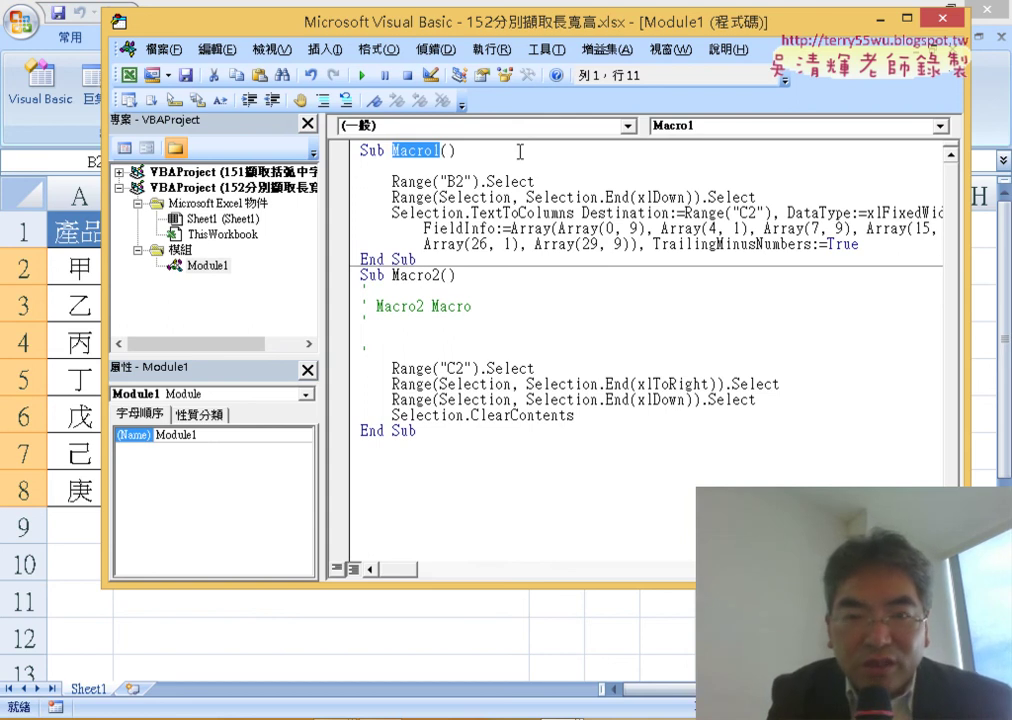
type("資料")
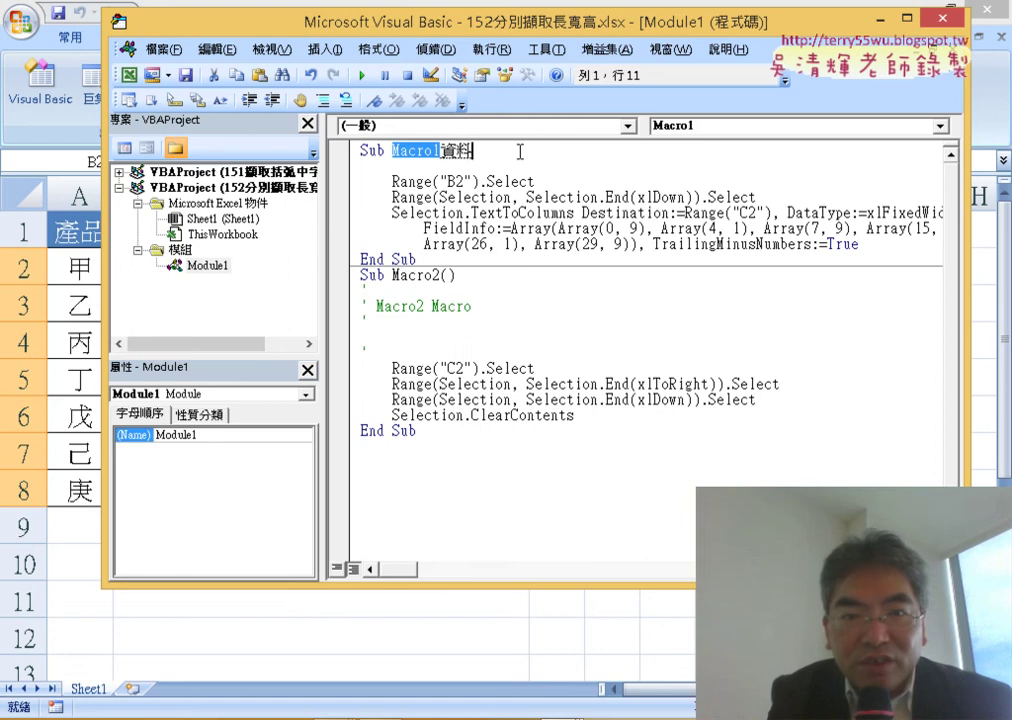
type("擷溪")
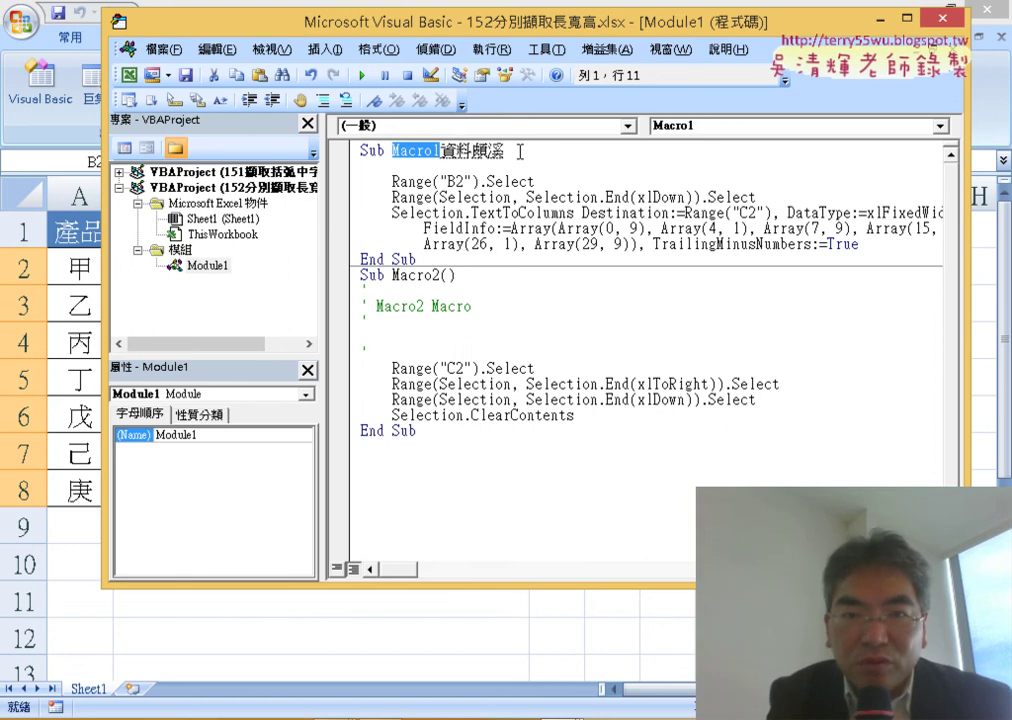
key("Down")
key("Down")
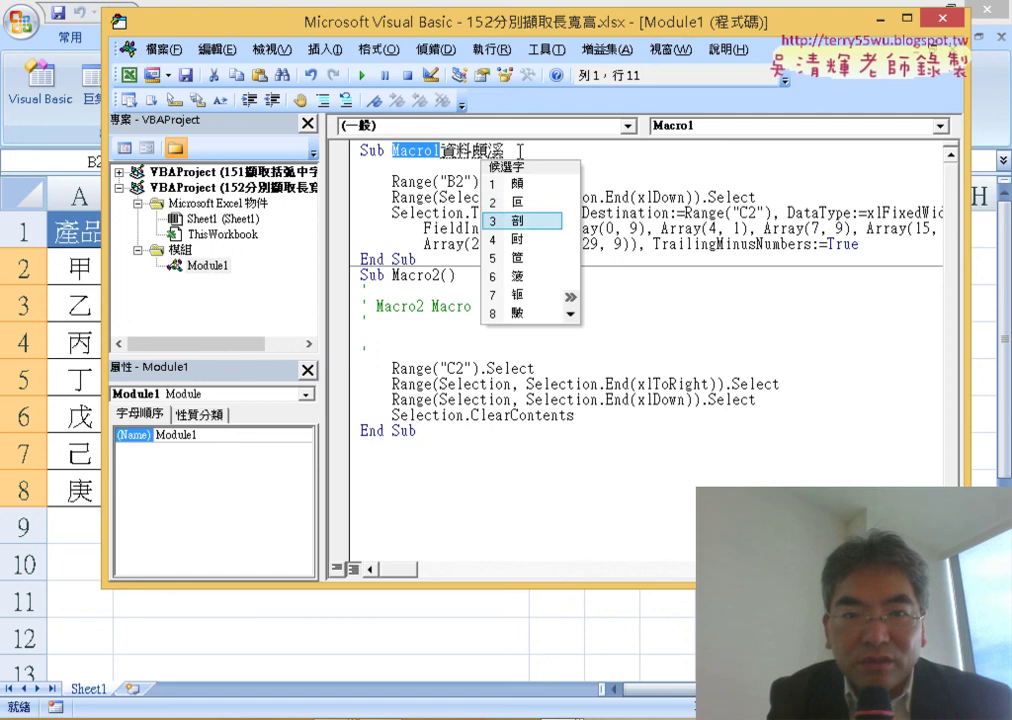
key("Return")
key("Down")
key("Down")
key("Down")
key("Down")
key("Down")
key("Down")
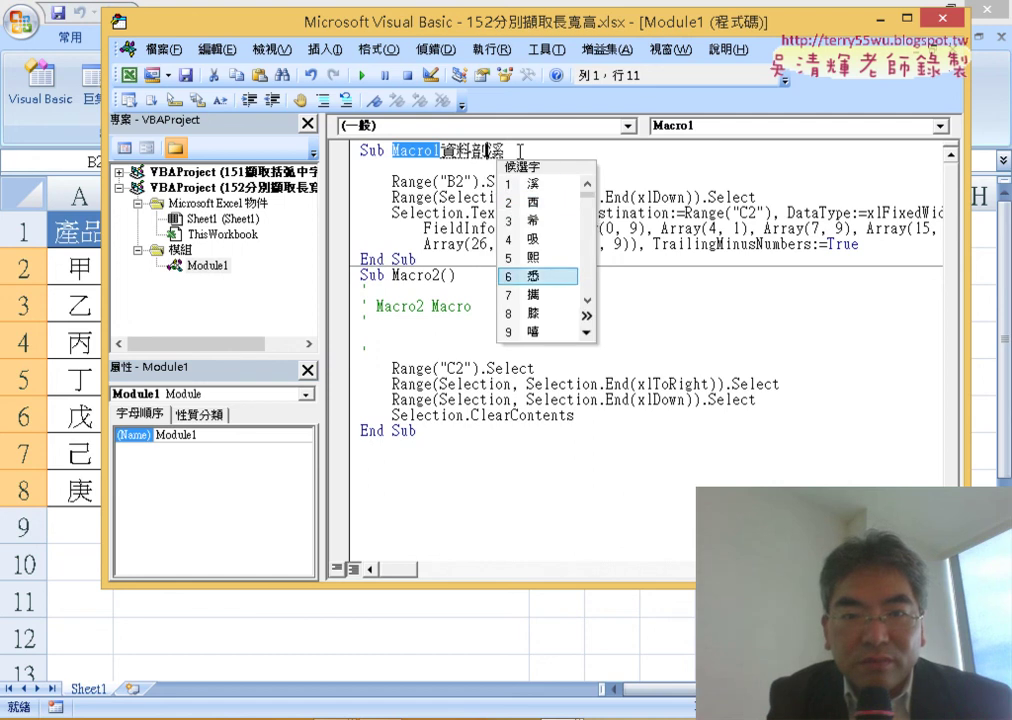
key("Down")
key("Down")
key("Down")
key("Down")
key("Down")
key("Down")
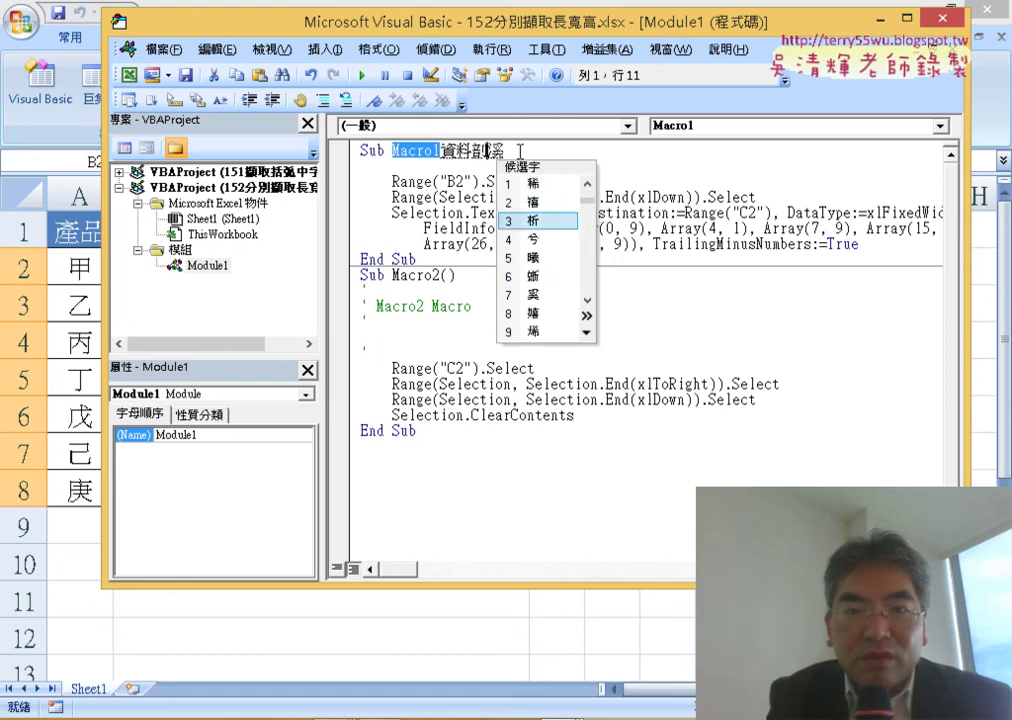
key("Return")
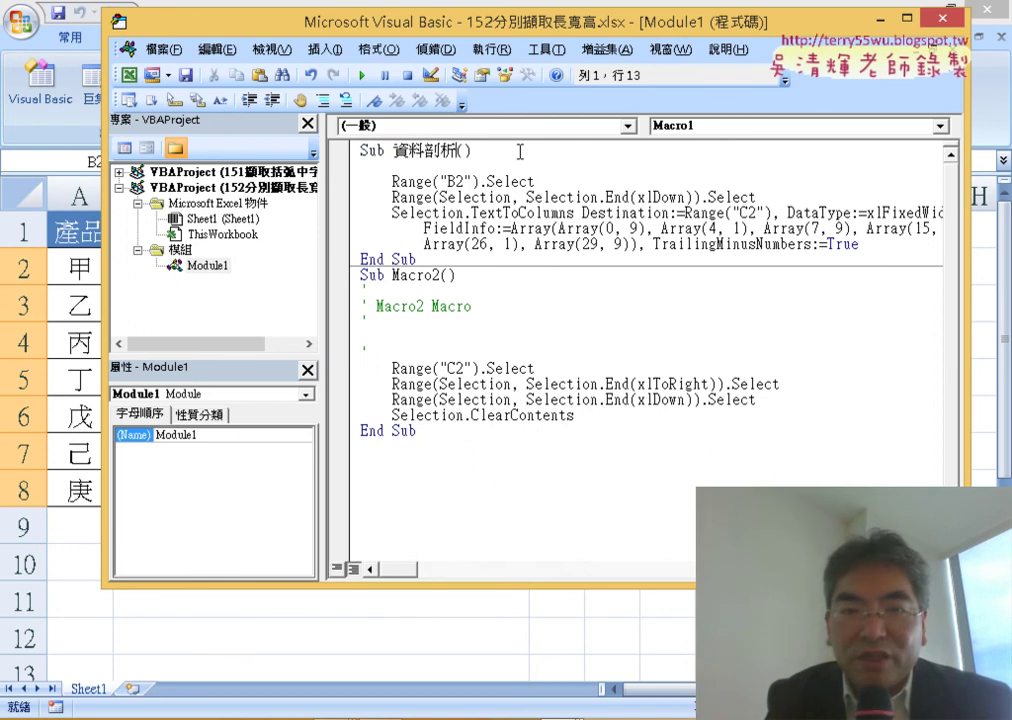
key("Down")
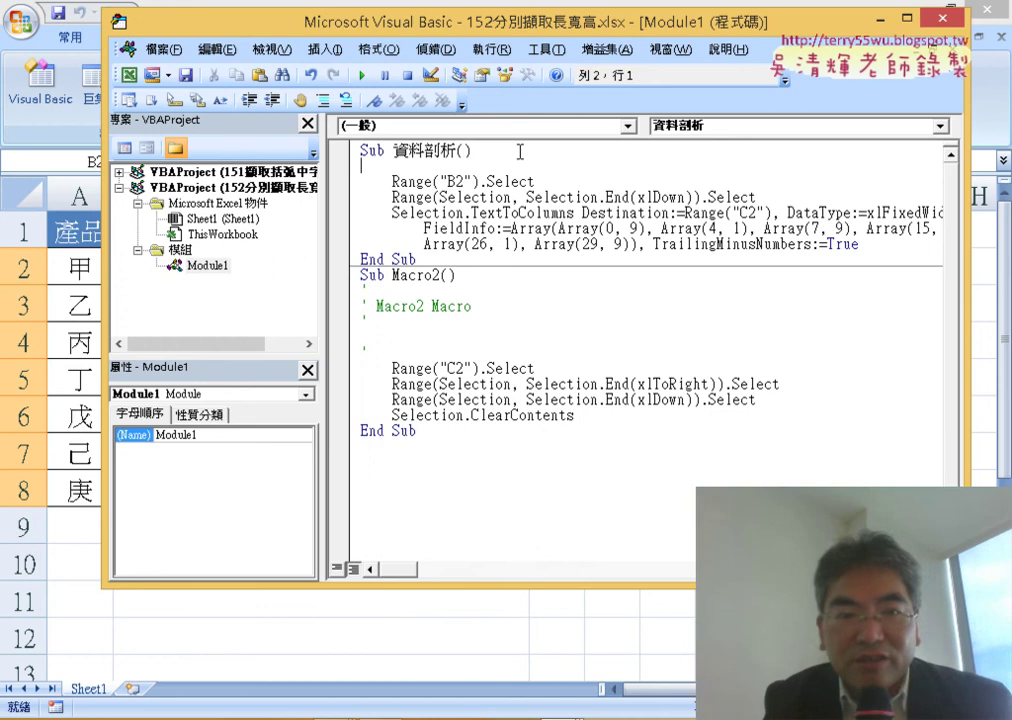
- Insert the indented line Application.DisplayAlerts = False right under Sub 資料剖析()
key("Tab")
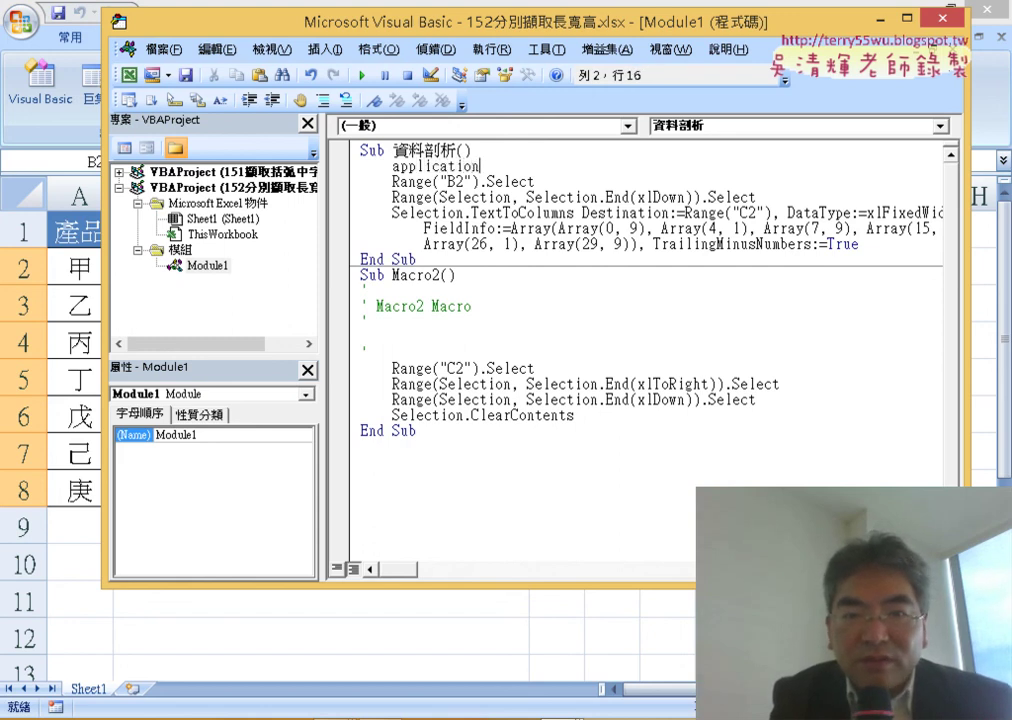
type(".")
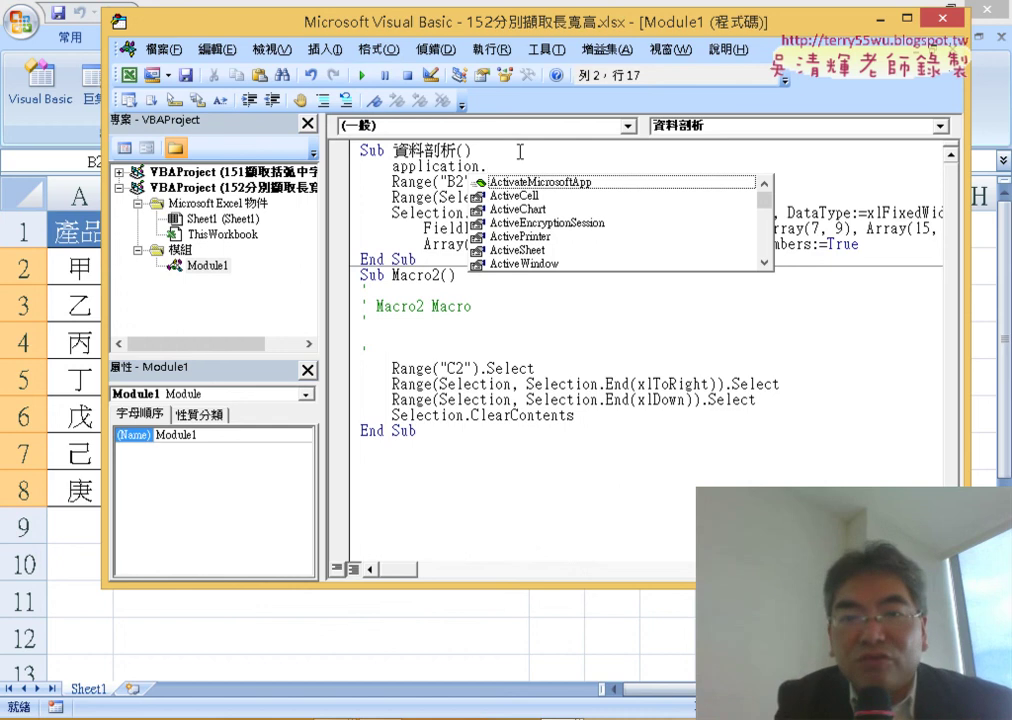
type("di")
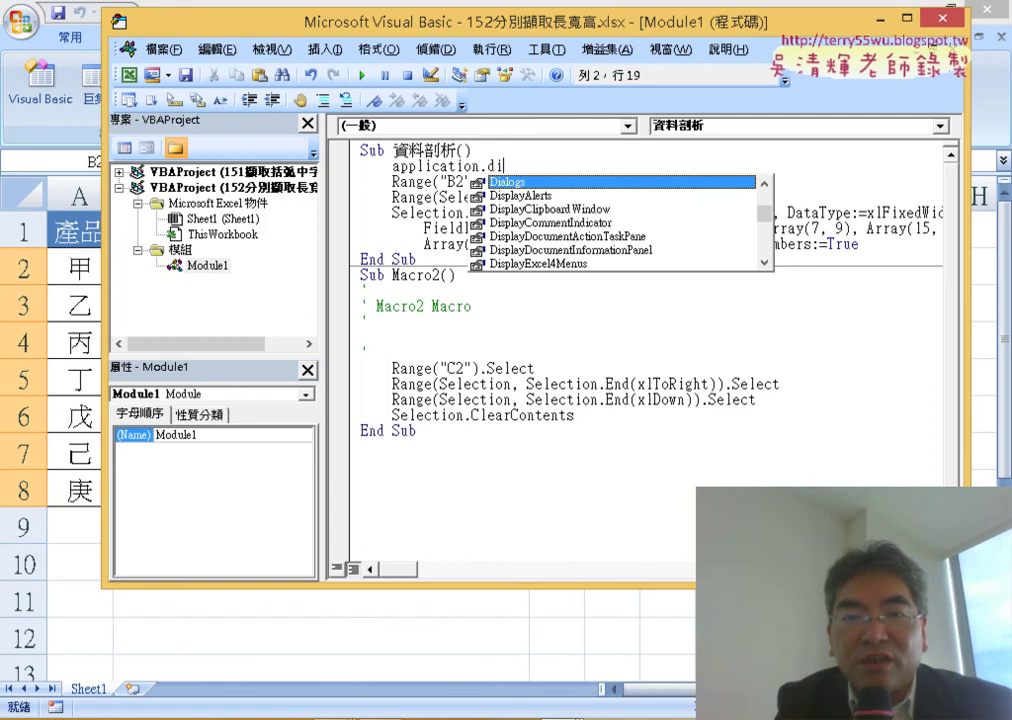
key("Down")
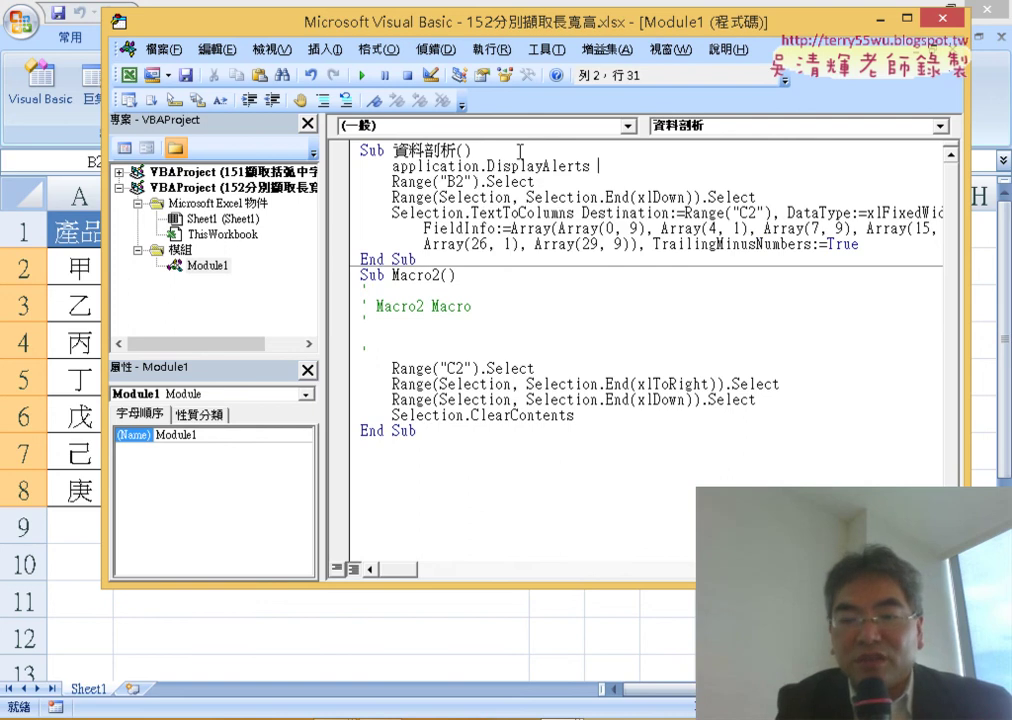
type("=")
key("Down")
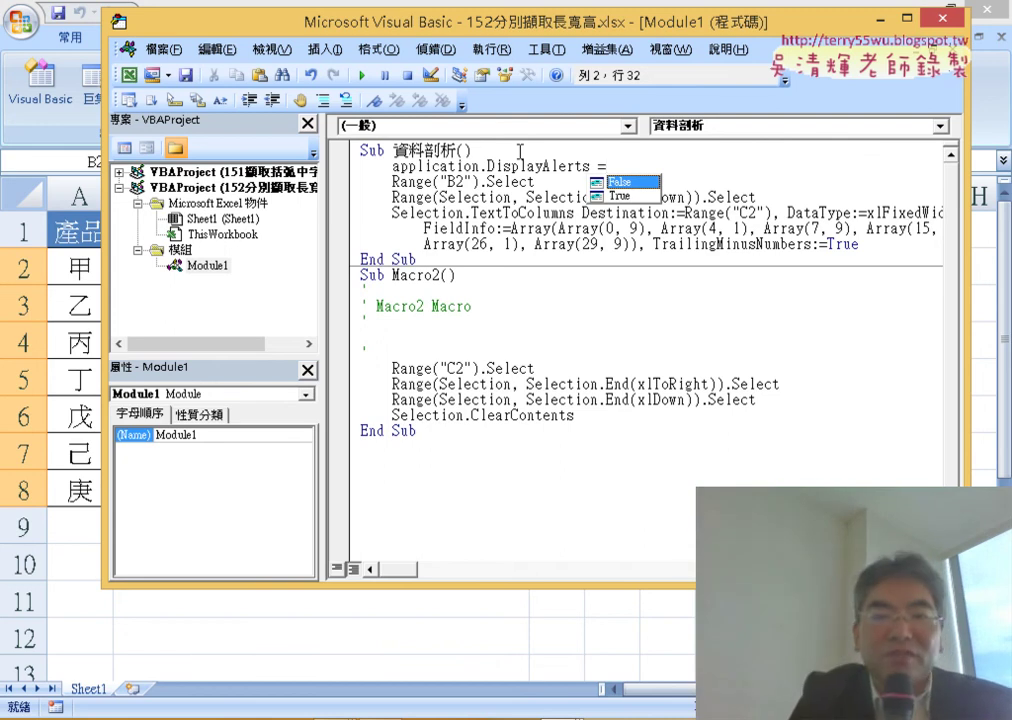
key("space")
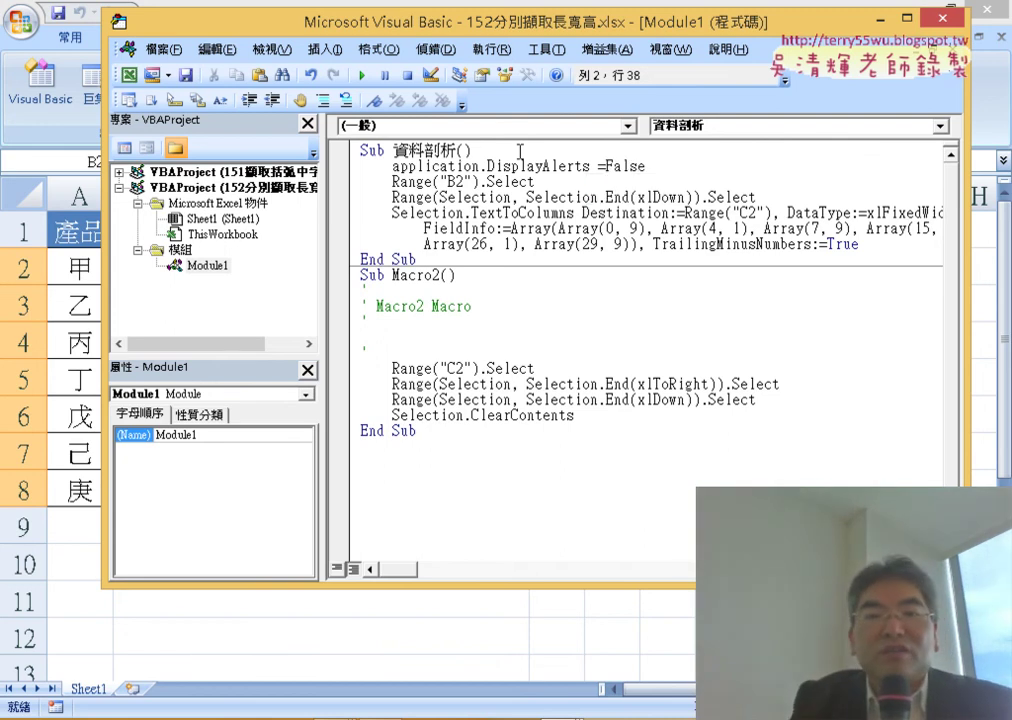
left_click(616, 414)
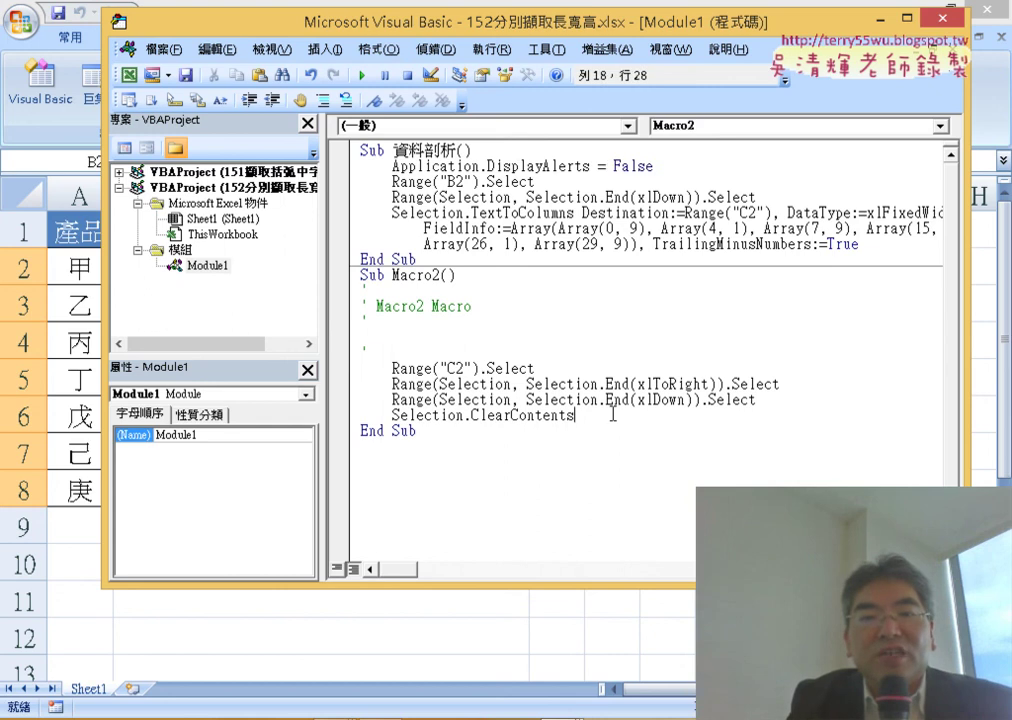
left_click_drag(669, 167, 347, 155)
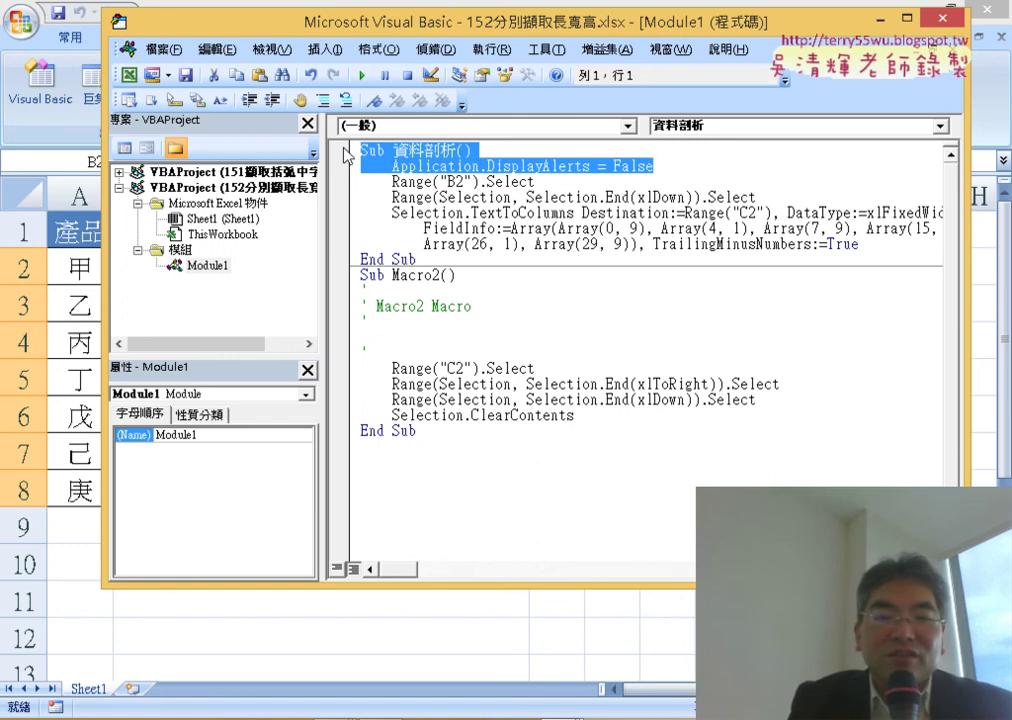
left_click(393, 659)
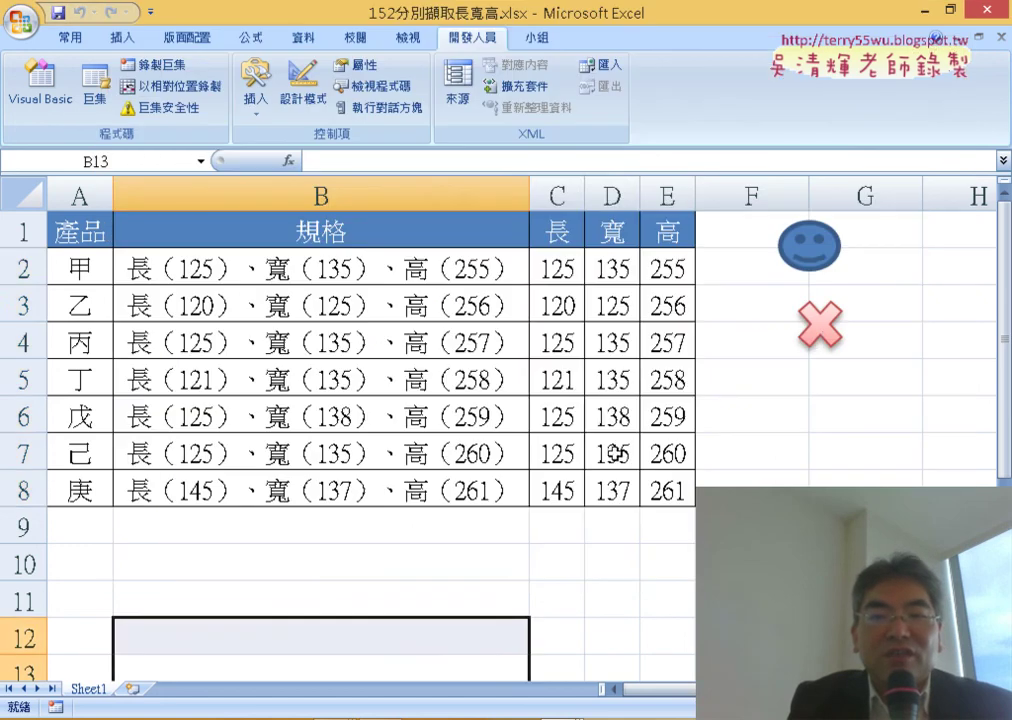
- After the smiley's old macro fails, assign the 資料剖析 macro to the smiley shape
left_click(806, 326)
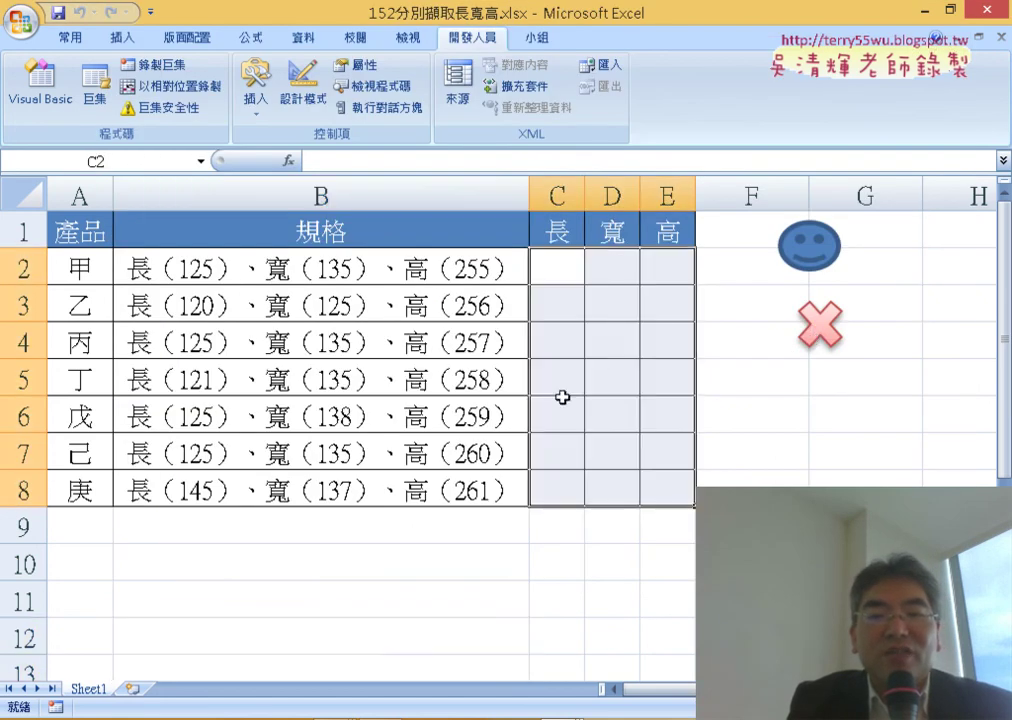
left_click(804, 262)
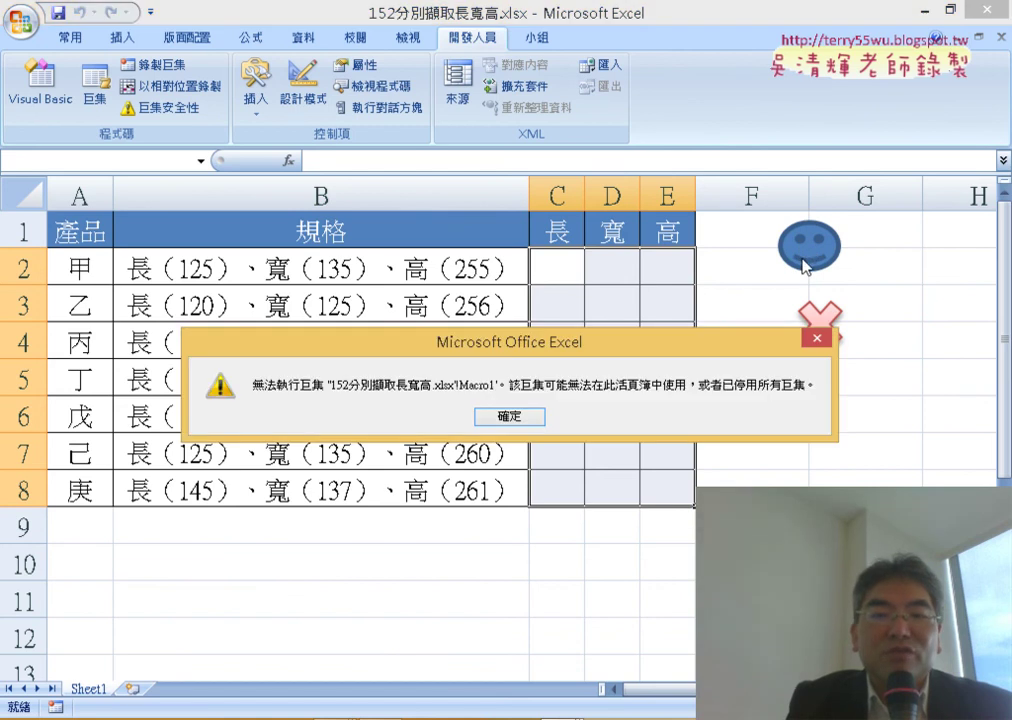
left_click(537, 416)
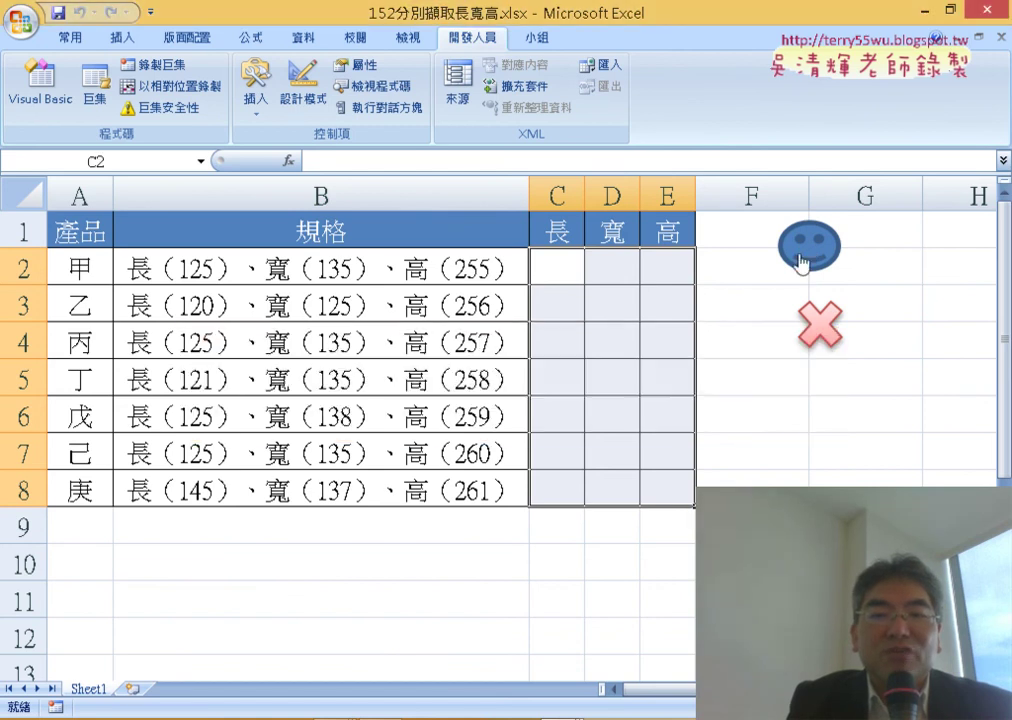
right_click(804, 258)
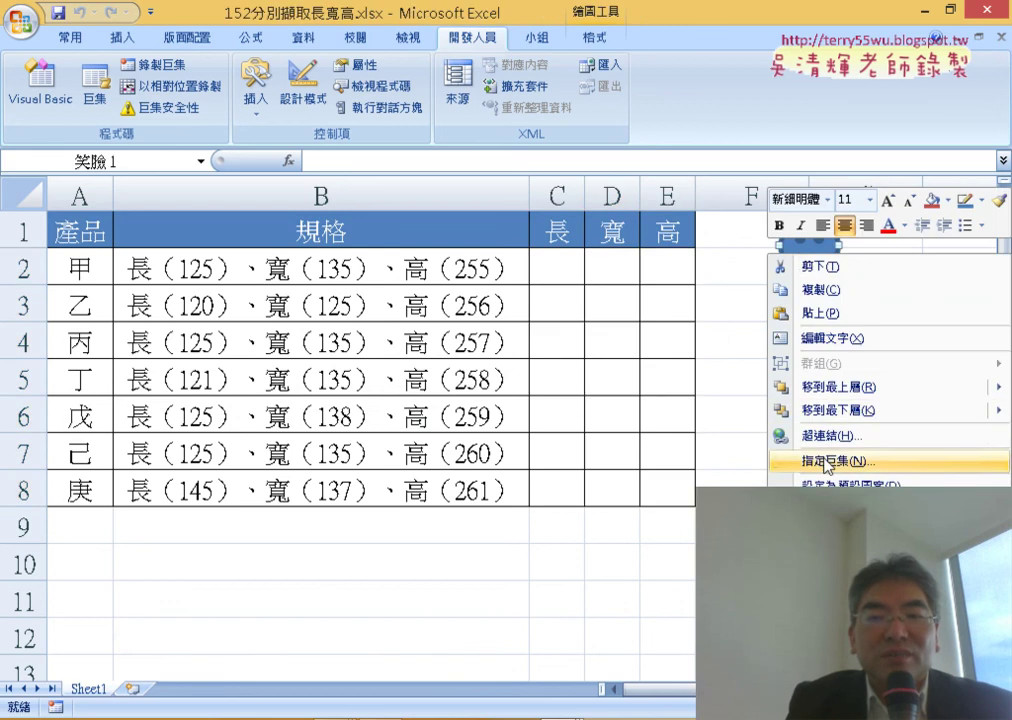
left_click(826, 462)
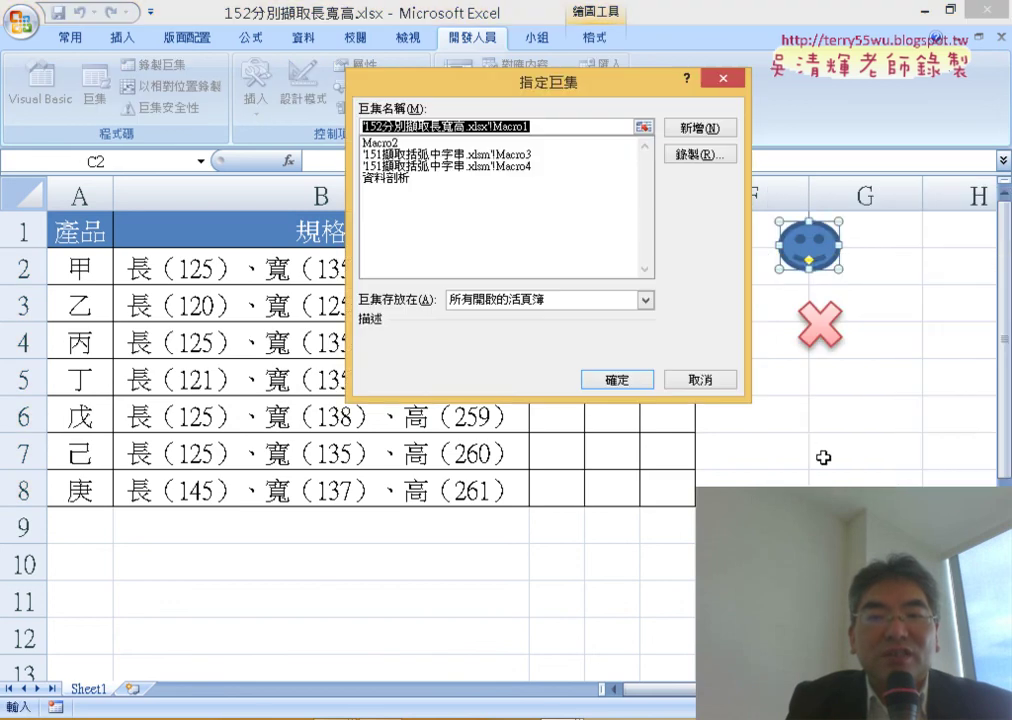
left_click(386, 180)
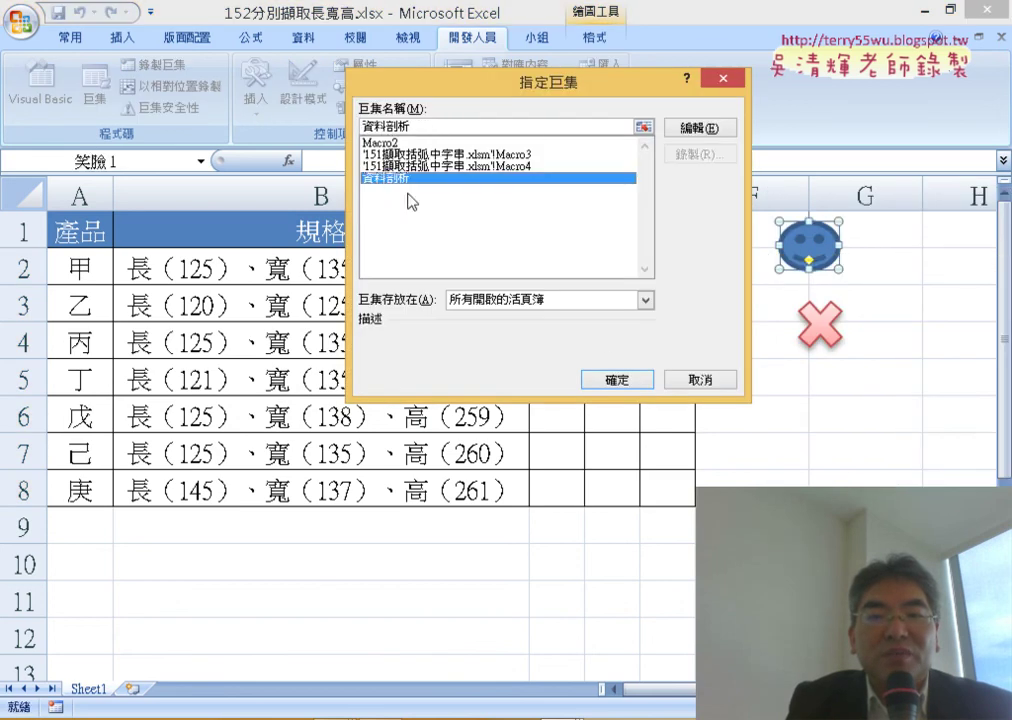
left_click(638, 380)
left_click(725, 415)
- Test the smiley and X shapes, alternately filling and clearing C2:E8 without prompts
left_click(829, 251)
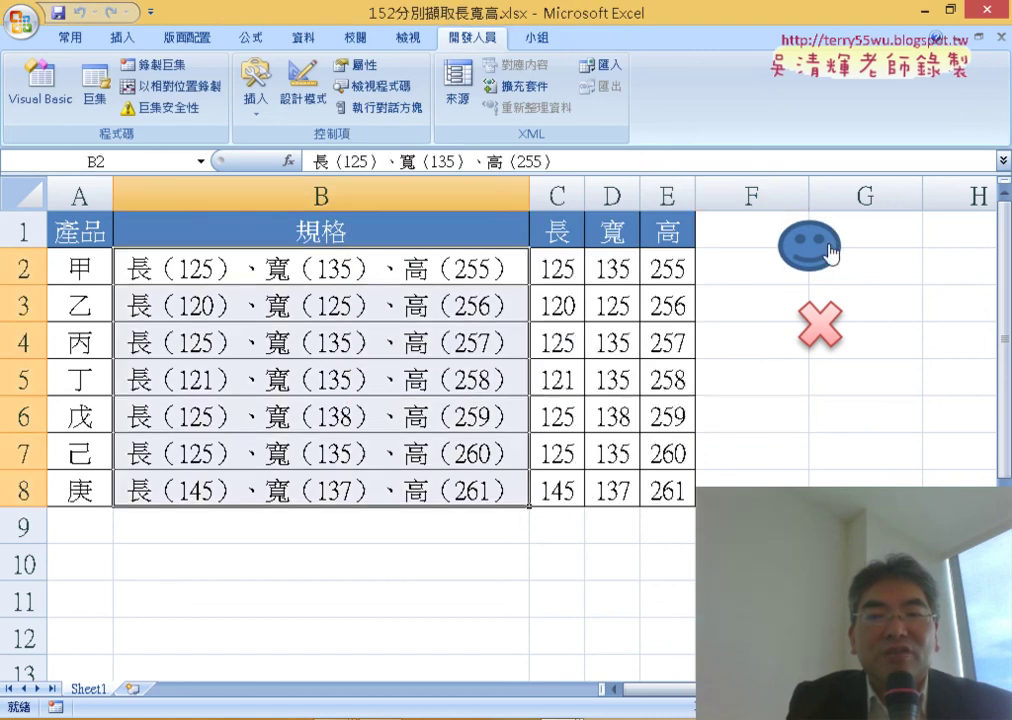
left_click(818, 328)
left_click(812, 247)
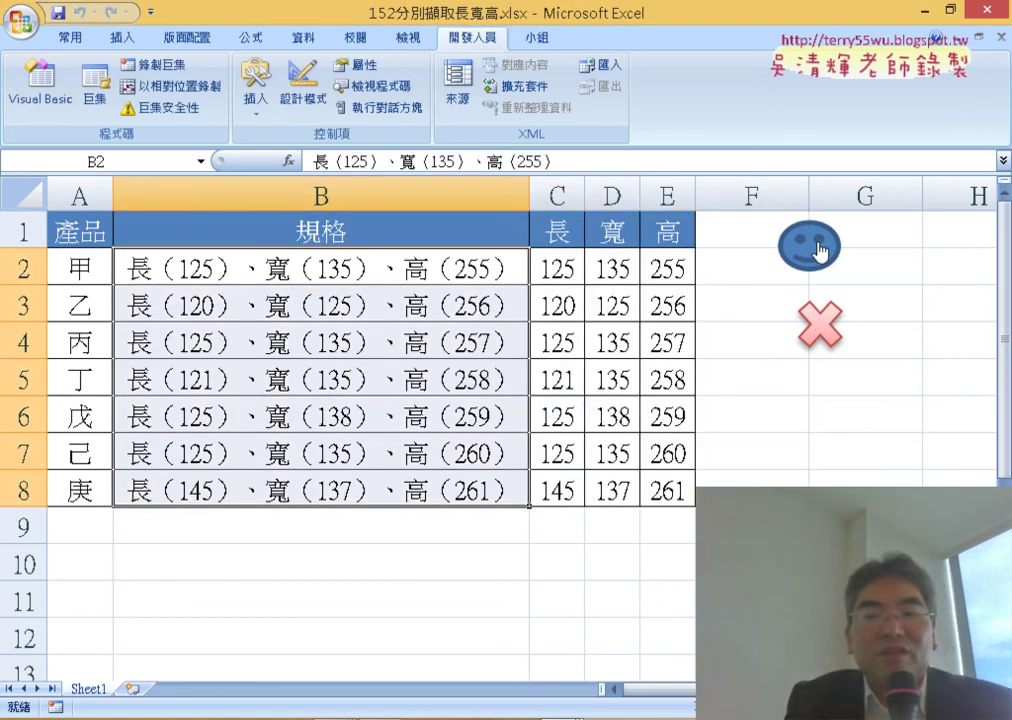
left_click(825, 330)
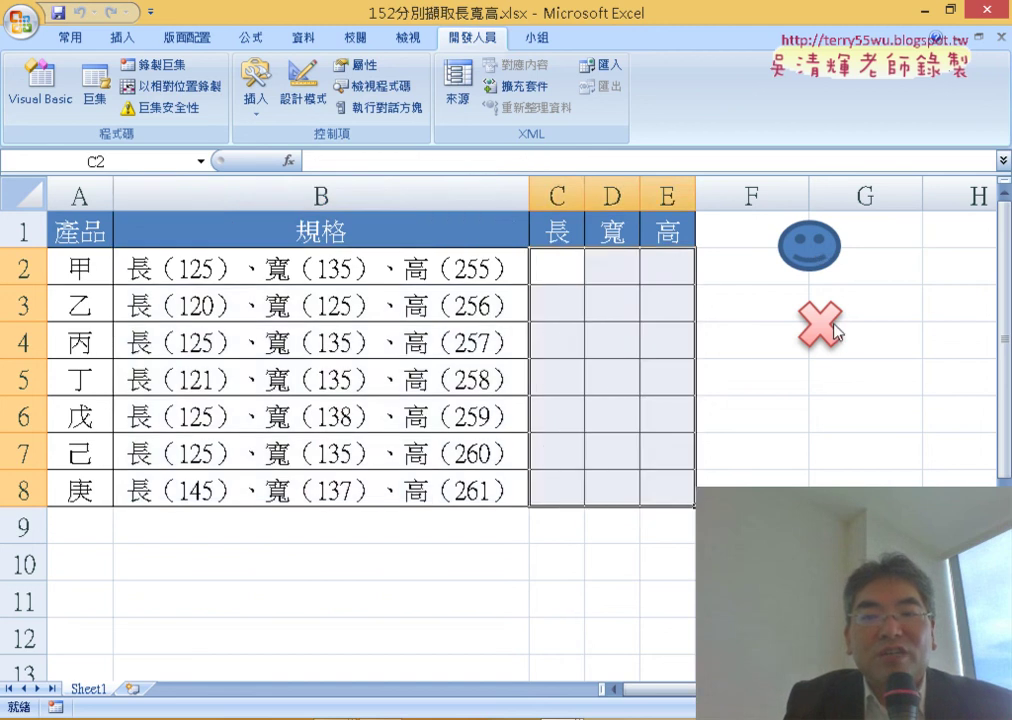
left_click(815, 250)
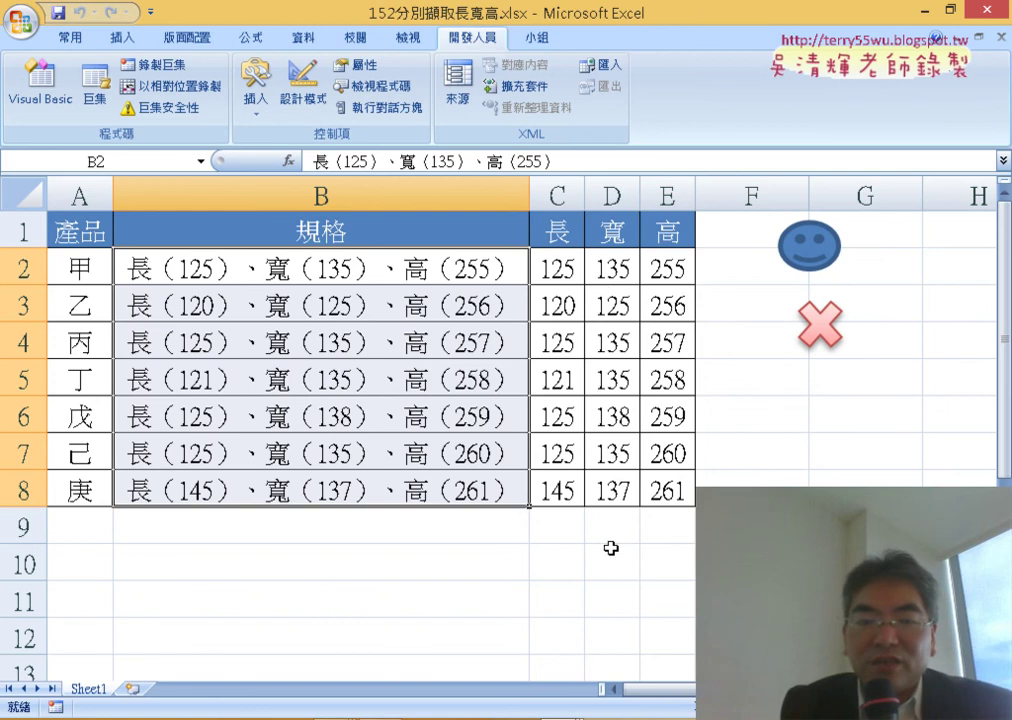
- Bring the EXCEL高階函數運用班 course folder window to the front
left_click(355, 718)
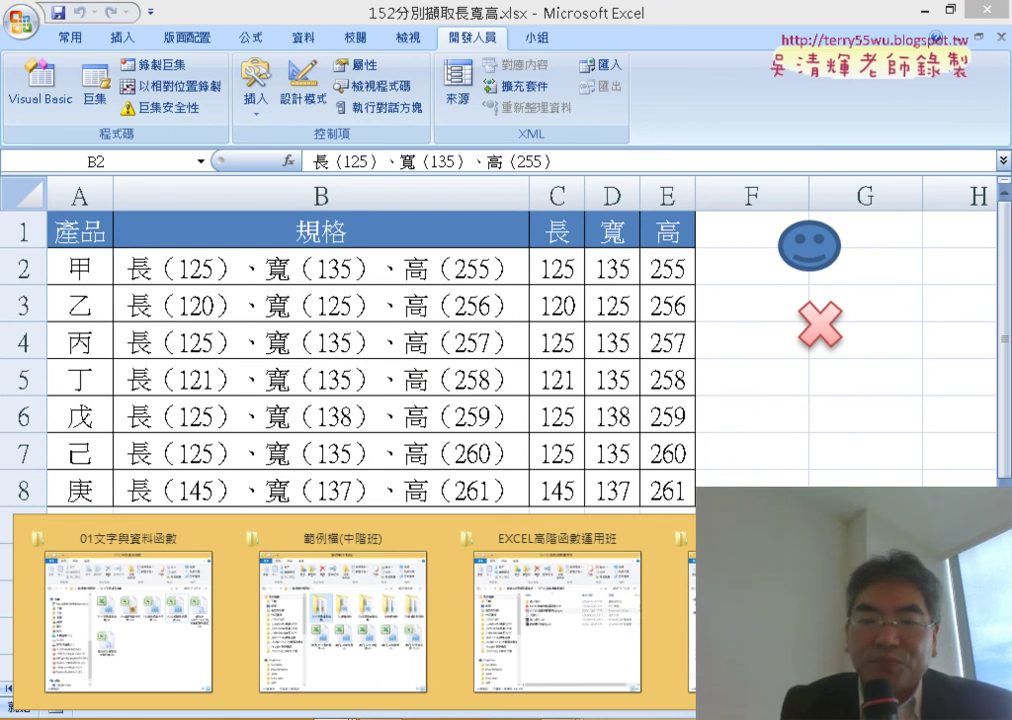
left_click(583, 648)
- Open the course slides PDF at slide 31's FIND and MID formulas
double_click(545, 310)
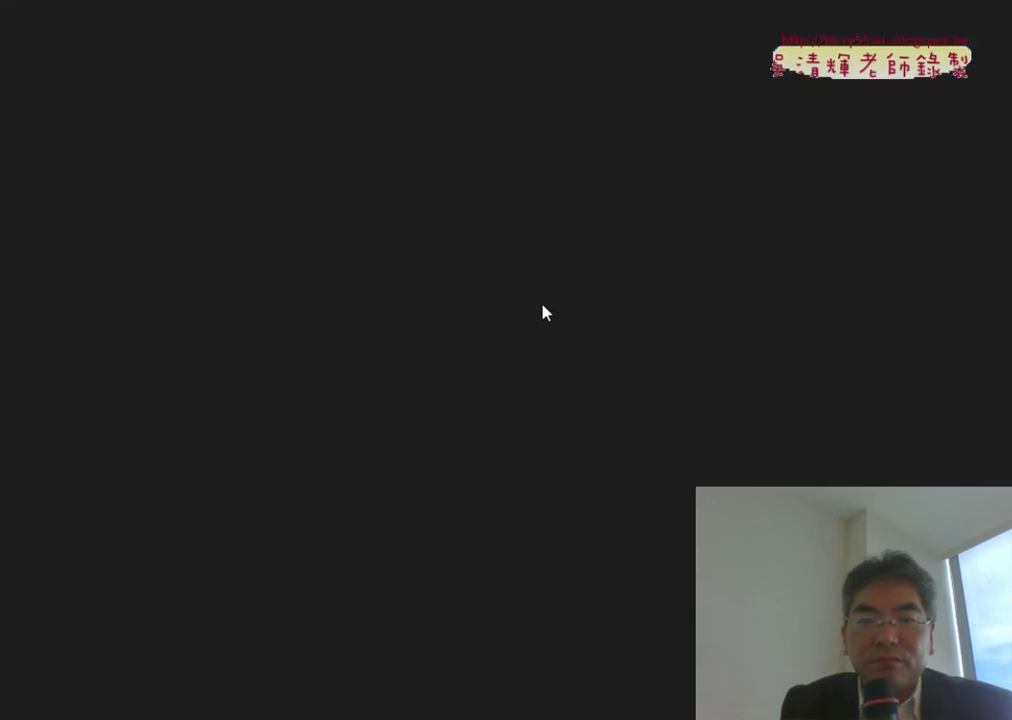
scroll(549, 337, "down", 3)
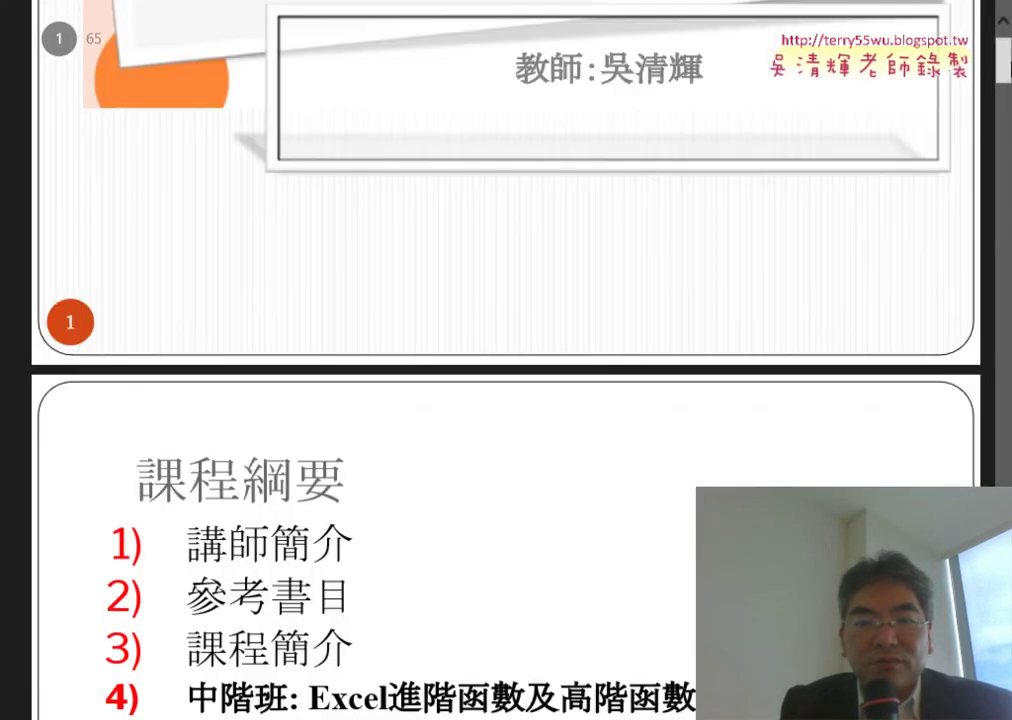
left_click_drag(1003, 62, 972, 371)
scroll(384, 241, "up", 1)
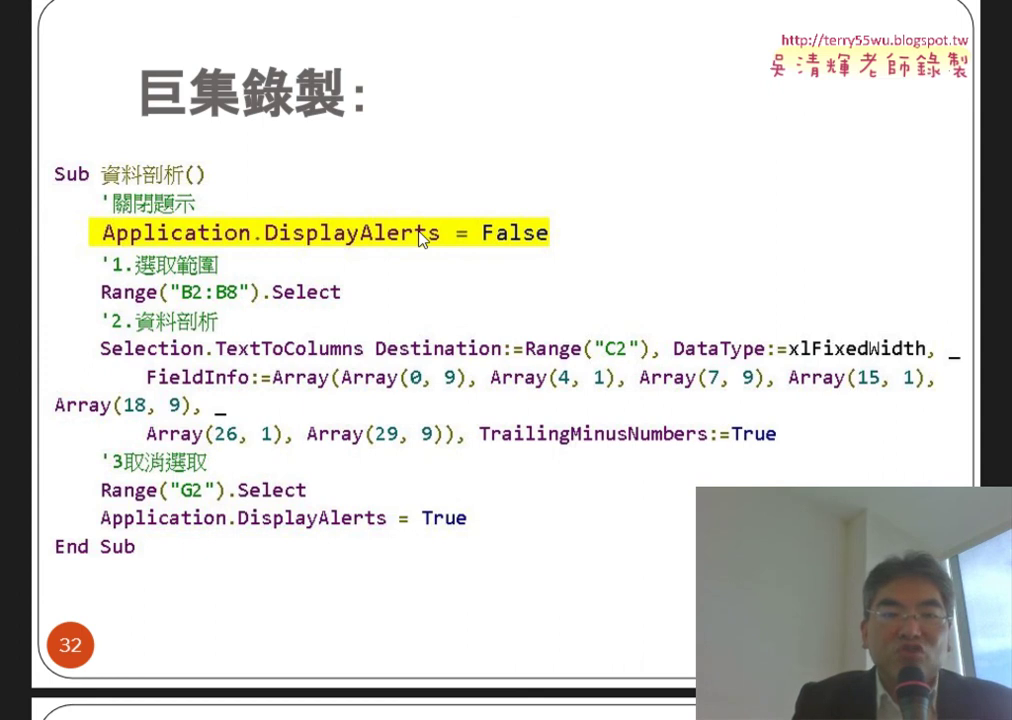
scroll(420, 237, "down", 1)
scroll(420, 237, "down", 1)
scroll(420, 237, "up", 2)
scroll(420, 237, "up", 1)
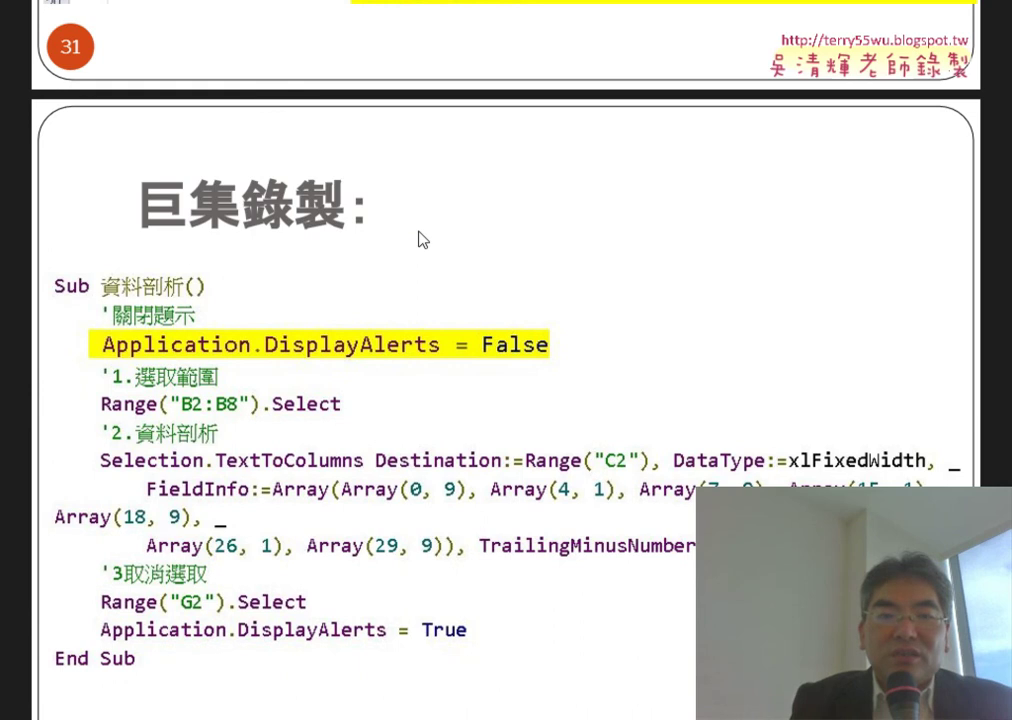
scroll(422, 239, "up", 3)
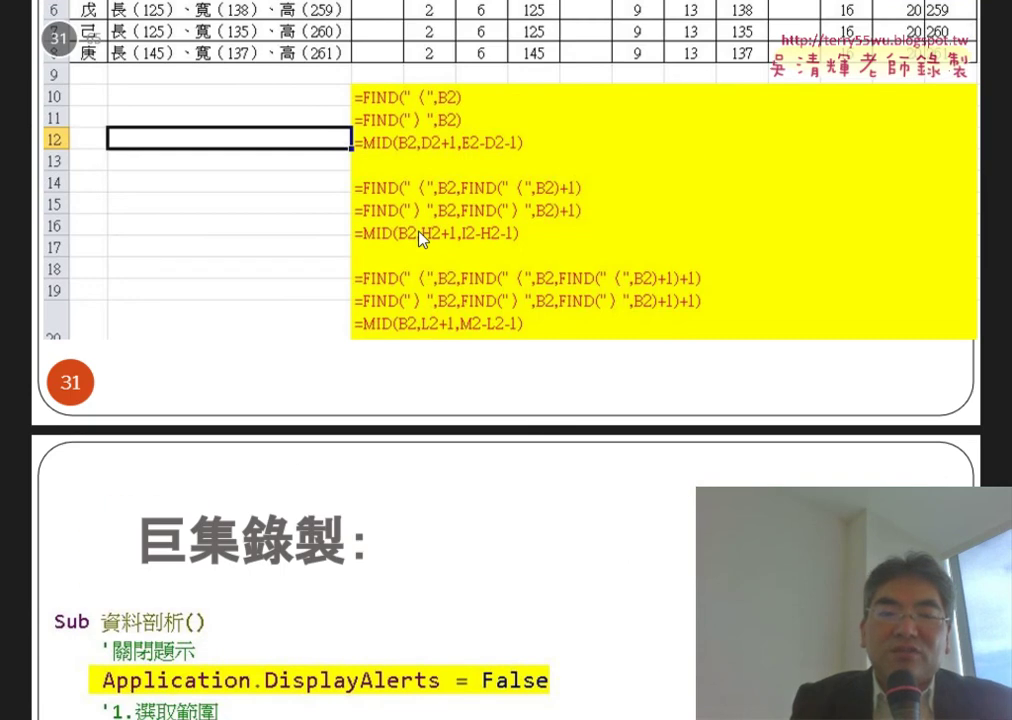
- Scroll back to slide 27, the 產生區 example using =MID(G2,4,3)
scroll(421, 238, "up", 2)
scroll(421, 238, "up", 1)
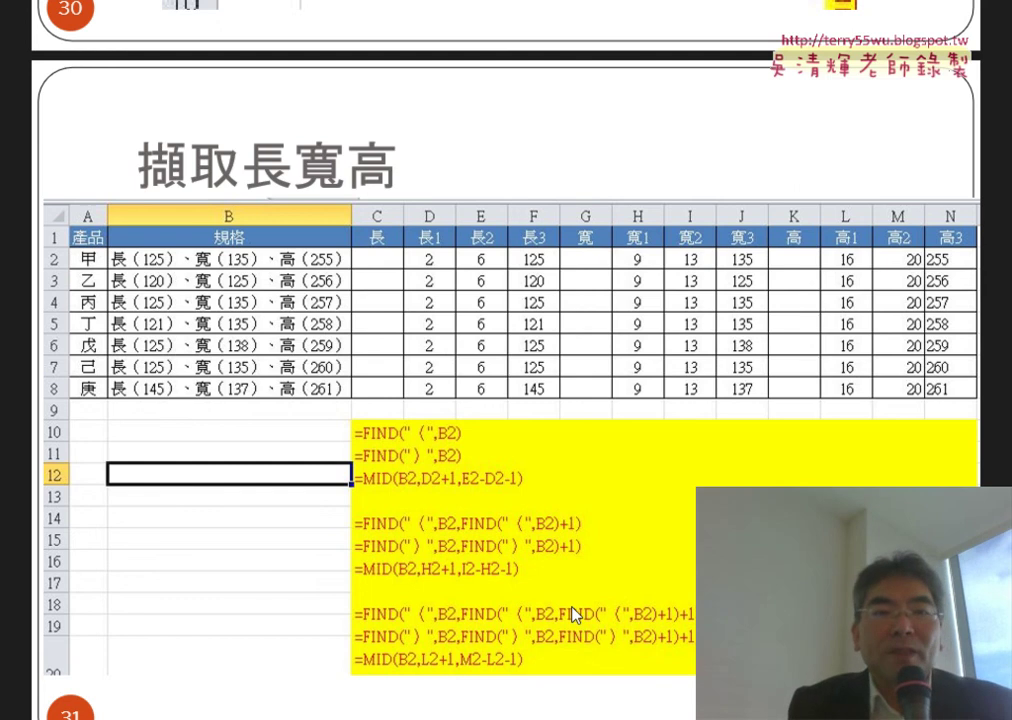
scroll(573, 614, "up", 5)
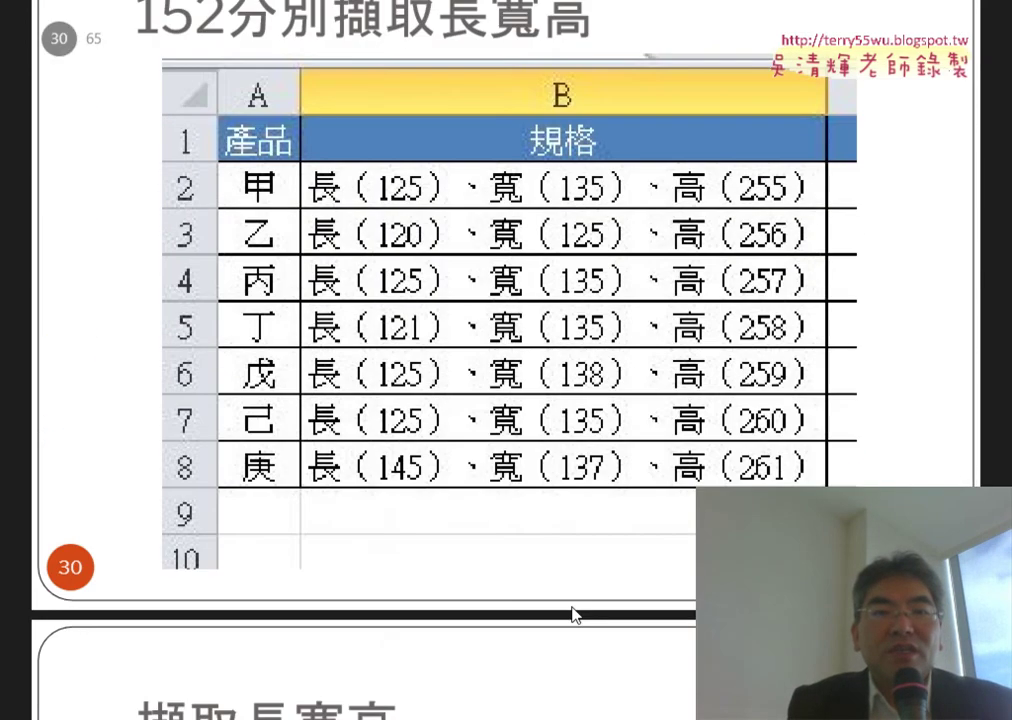
scroll(573, 614, "up", 3)
scroll(573, 614, "up", 3)
scroll(573, 614, "up", 2)
scroll(573, 614, "up", 2)
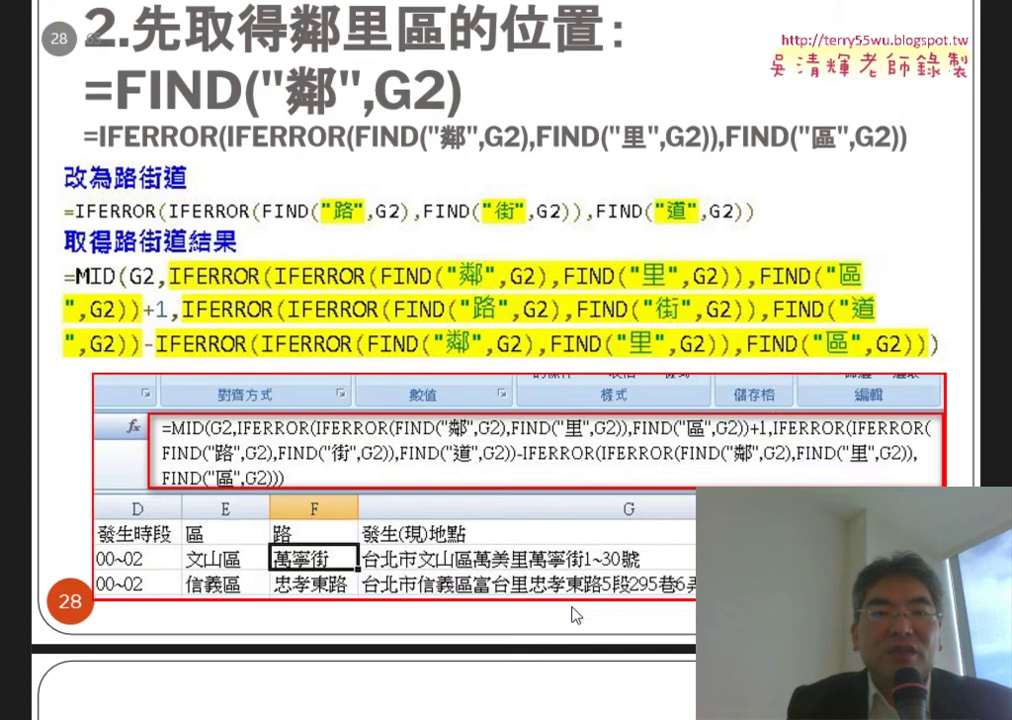
scroll(573, 614, "up", 2)
scroll(573, 614, "up", 3)
scroll(573, 614, "up", 3)
scroll(573, 614, "up", 2)
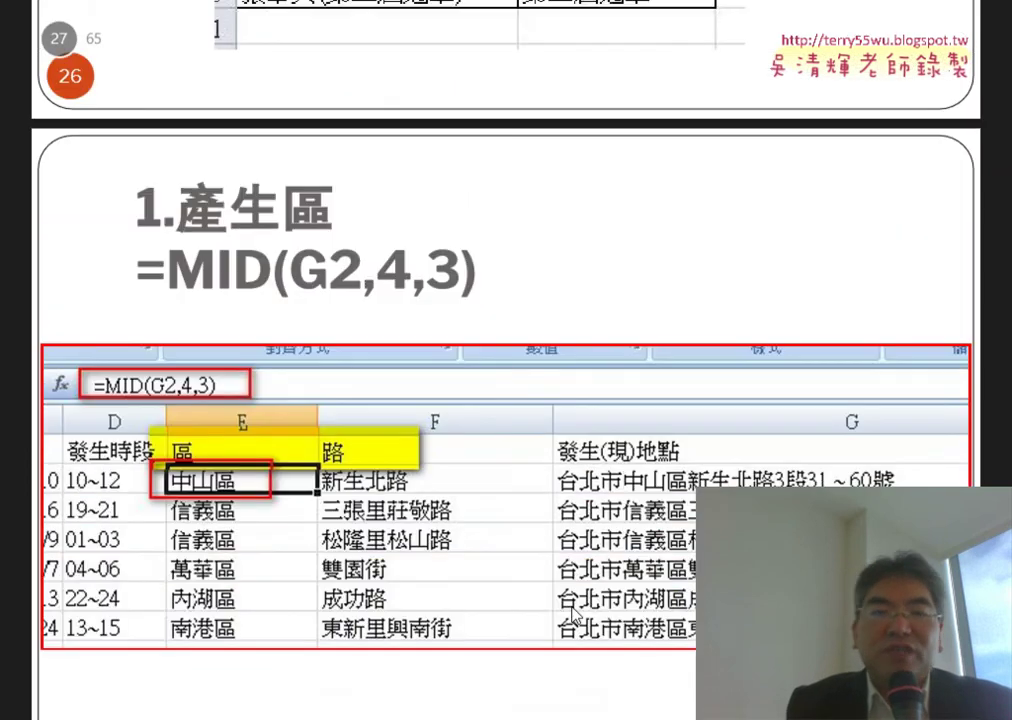
scroll(573, 614, "up", 3)
scroll(573, 614, "up", 2)
scroll(573, 614, "down", 3)
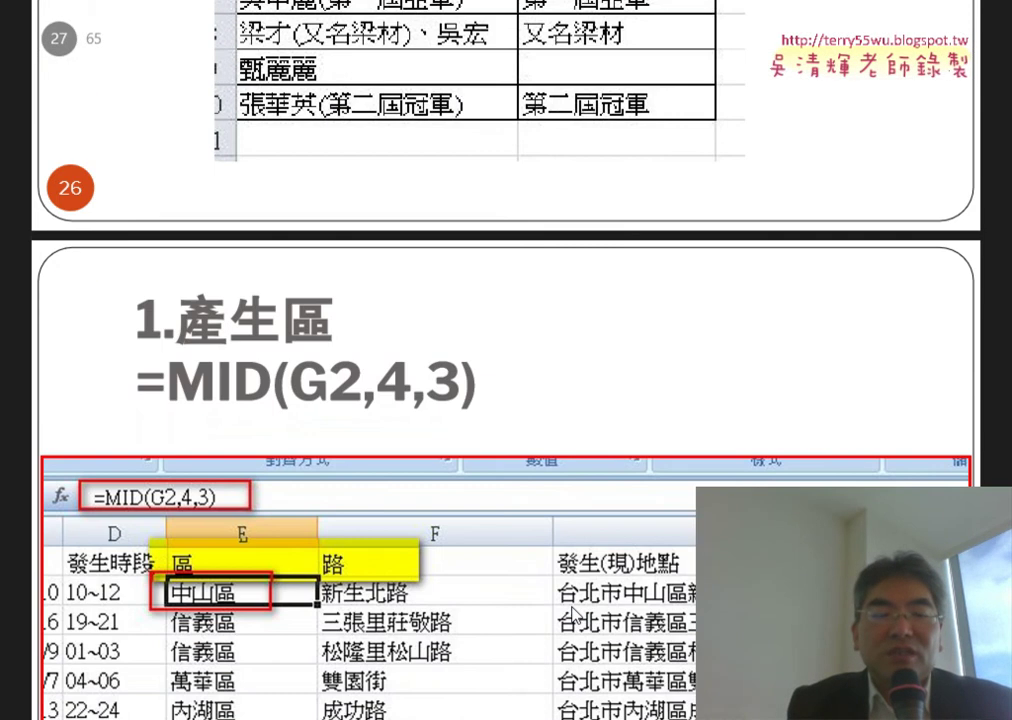
scroll(573, 614, "down", 2)
scroll(573, 614, "down", 2)
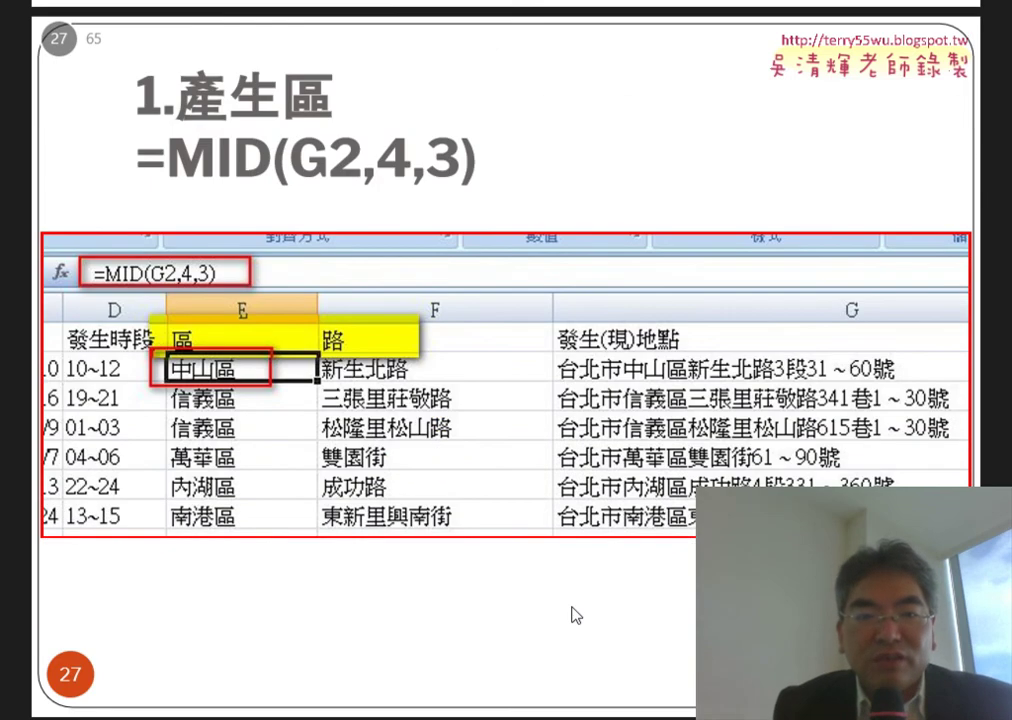
scroll(573, 614, "up", 1)
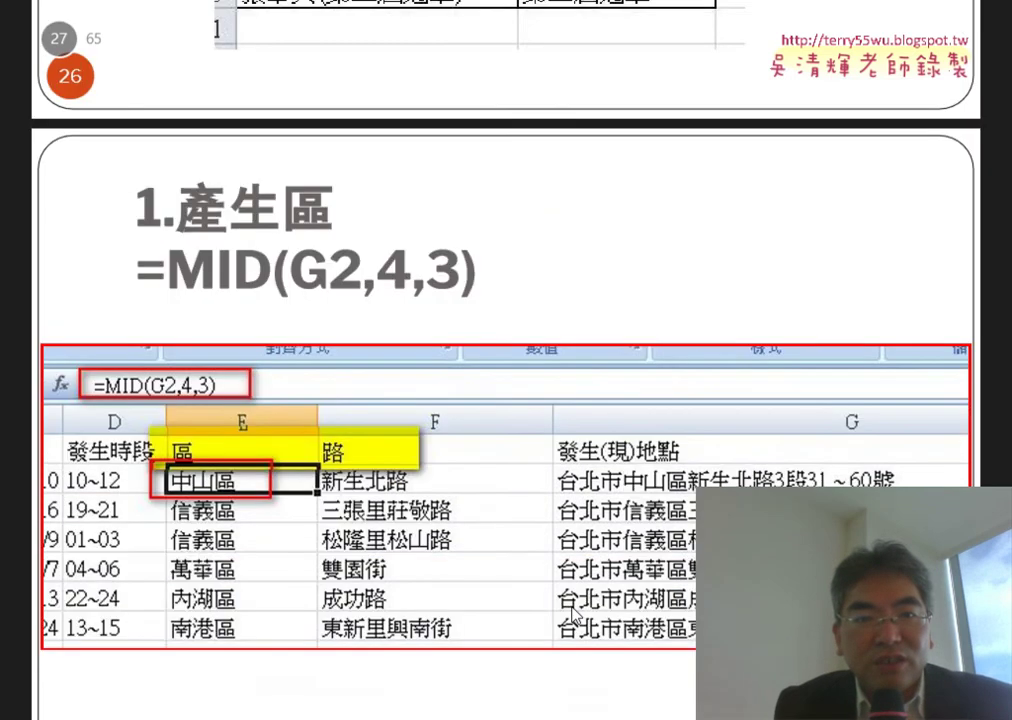
scroll(573, 614, "up", 2)
scroll(573, 614, "up", 1)
scroll(573, 614, "up", 2)
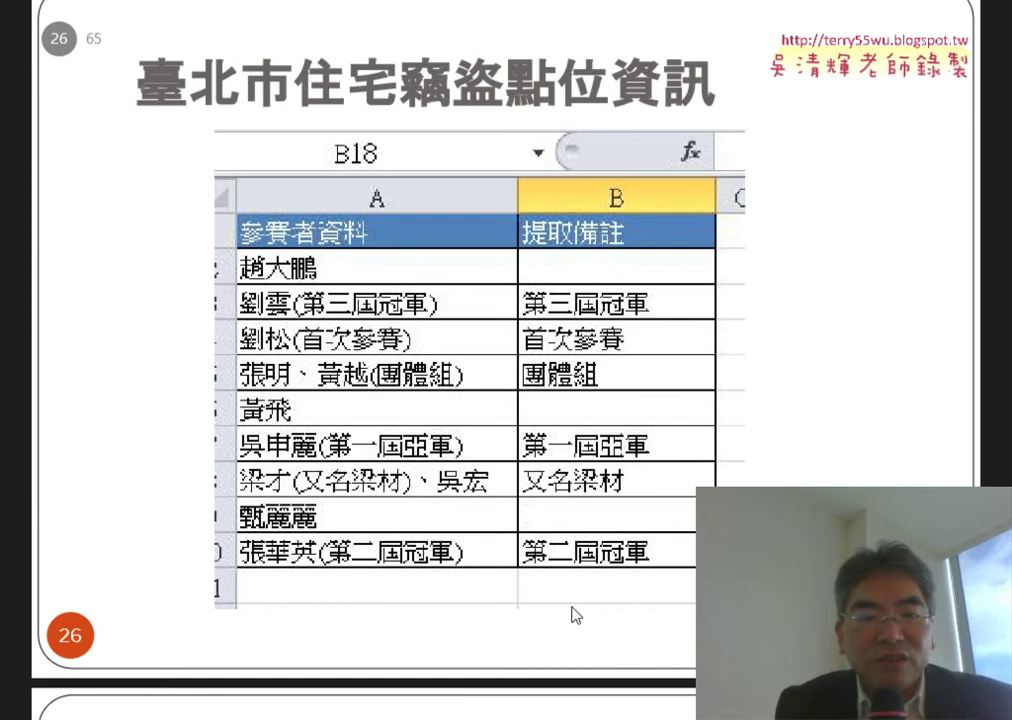
scroll(575, 620, "down", 3)
scroll(577, 628, "down", 3)
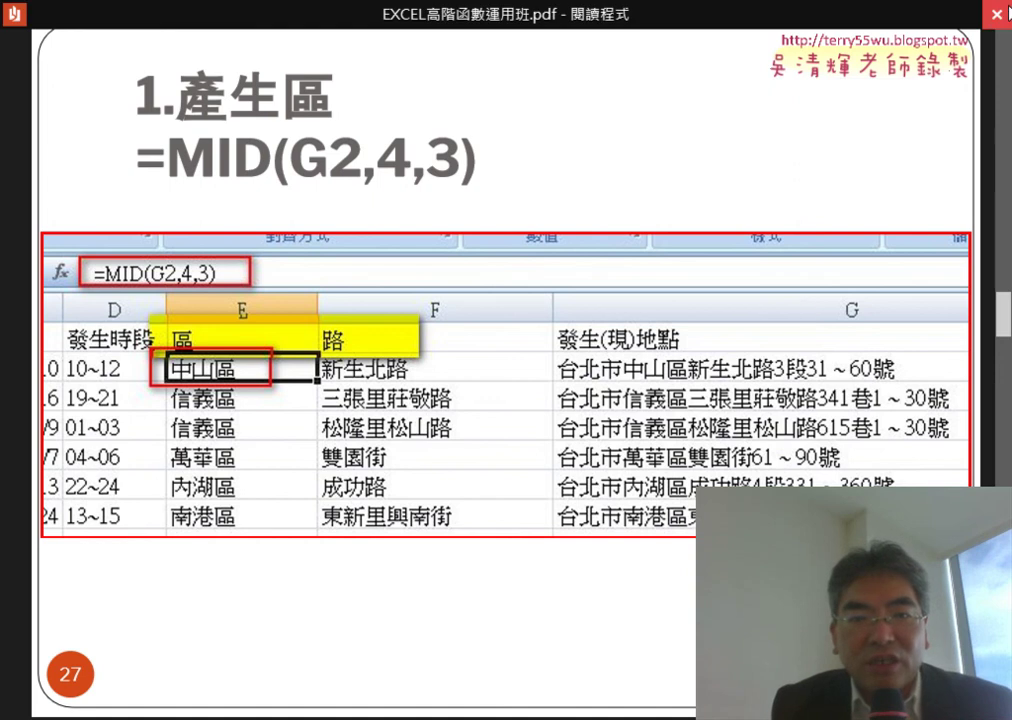
key("alt+Tab")
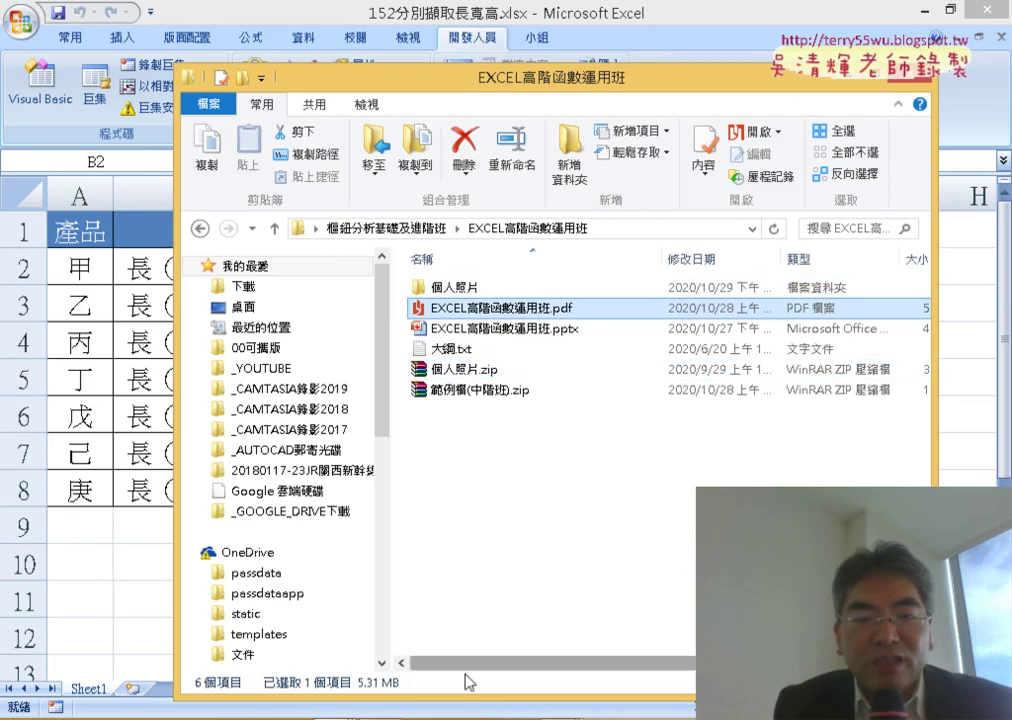
left_click(340, 714)
mouse_move(343, 610)
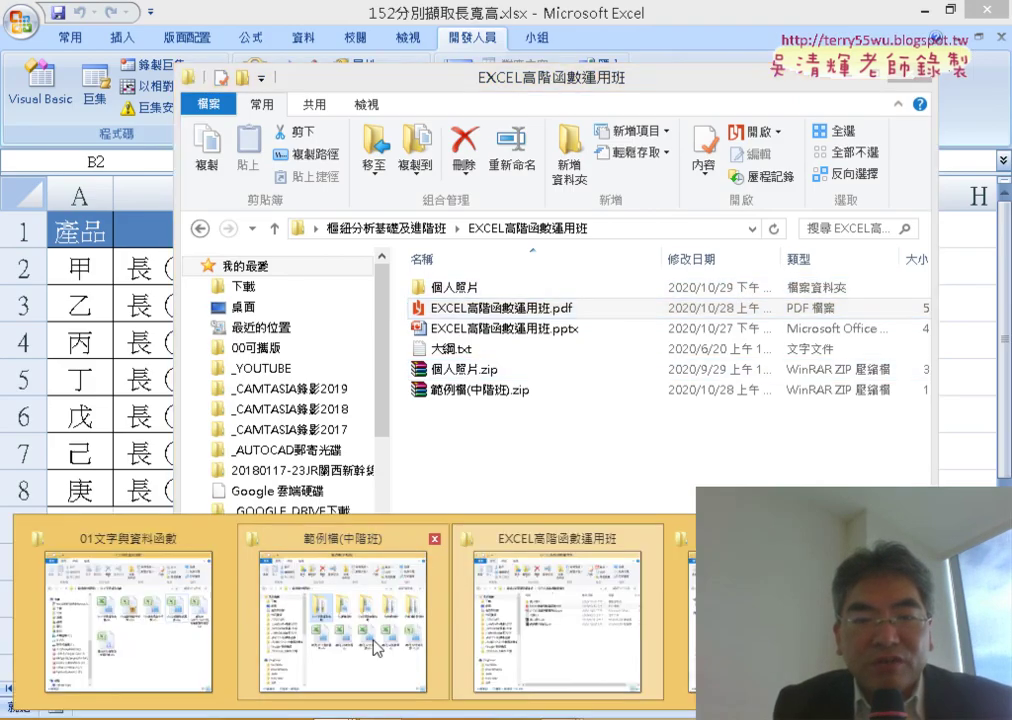
left_click(377, 632)
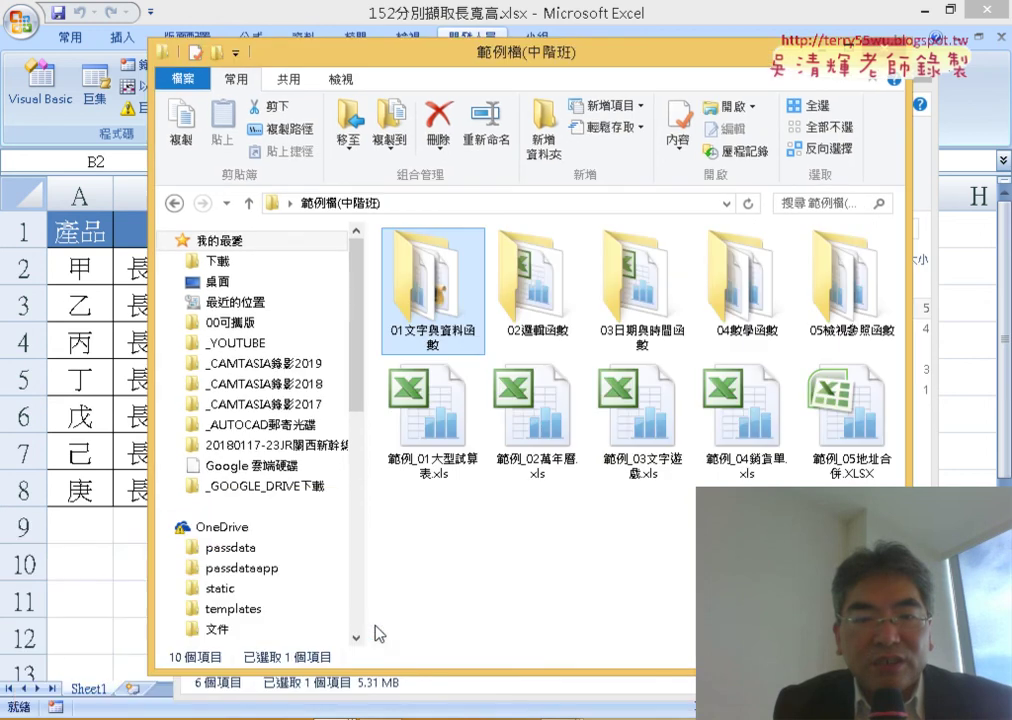
double_click(425, 295)
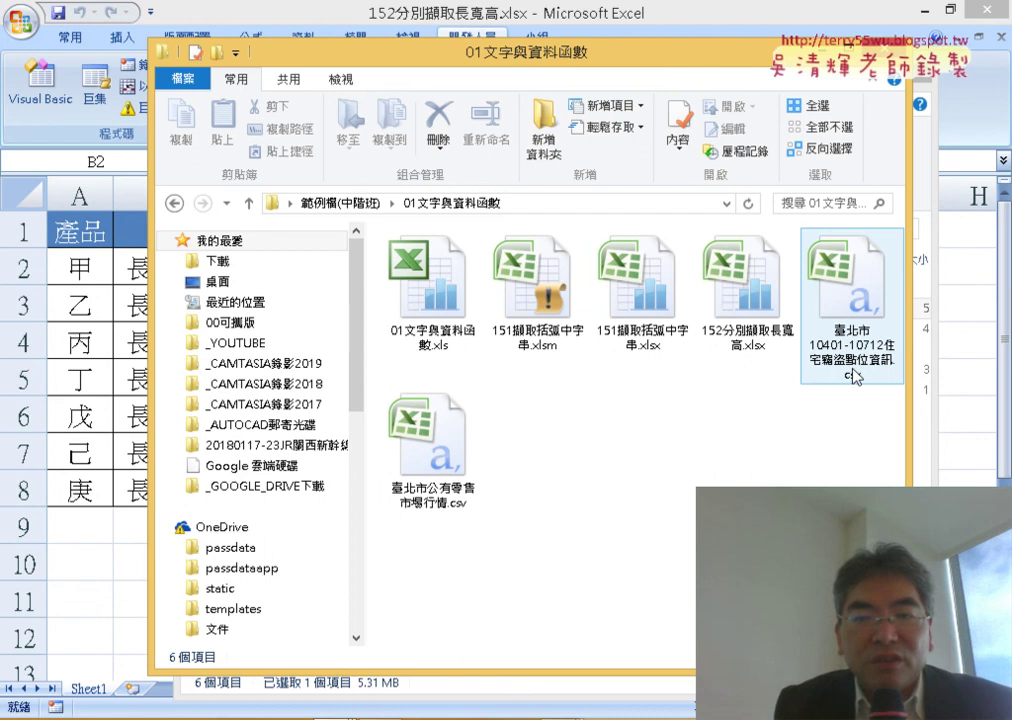
mouse_move(852, 310)
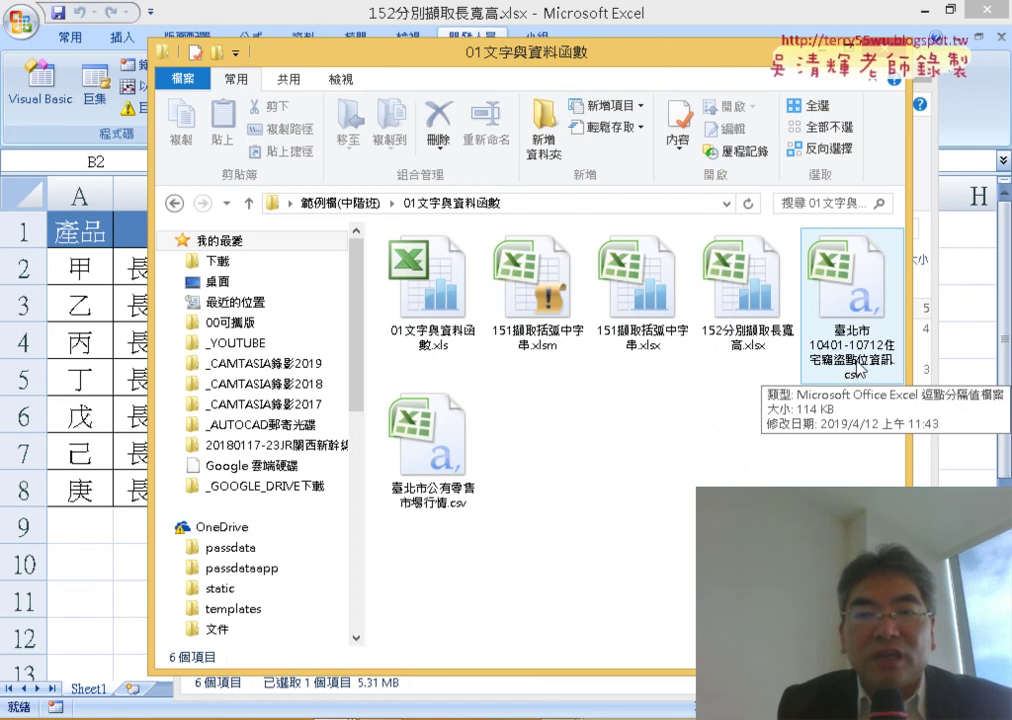
double_click(866, 302)
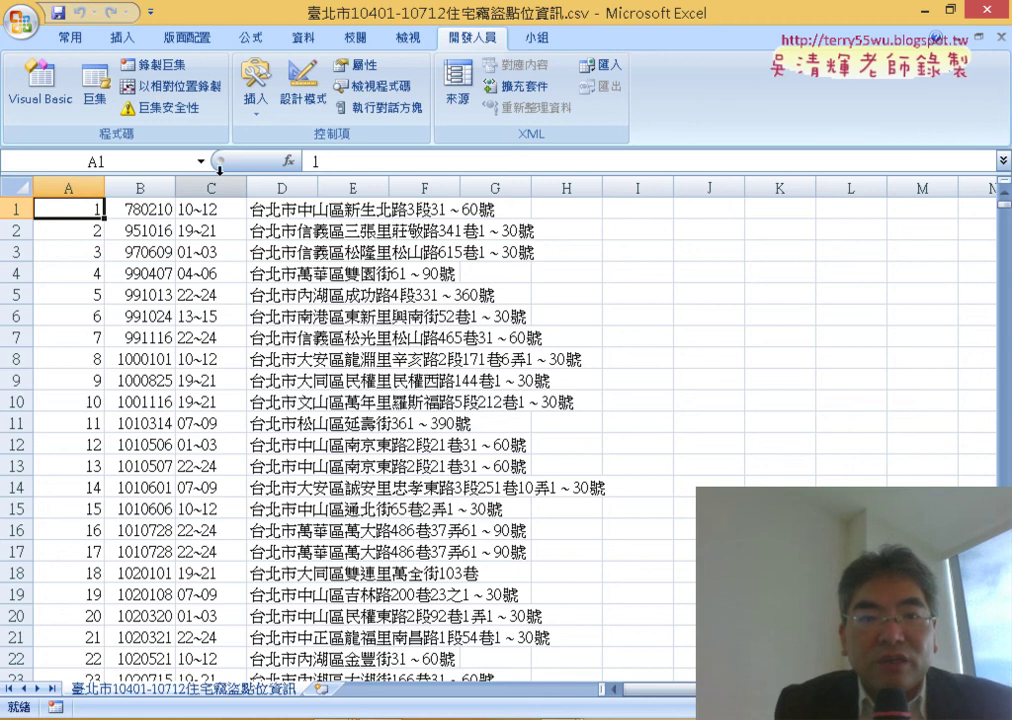
- Autofit column D to show the full Taipei addresses, then select the column
double_click(320, 186)
left_click(428, 175)
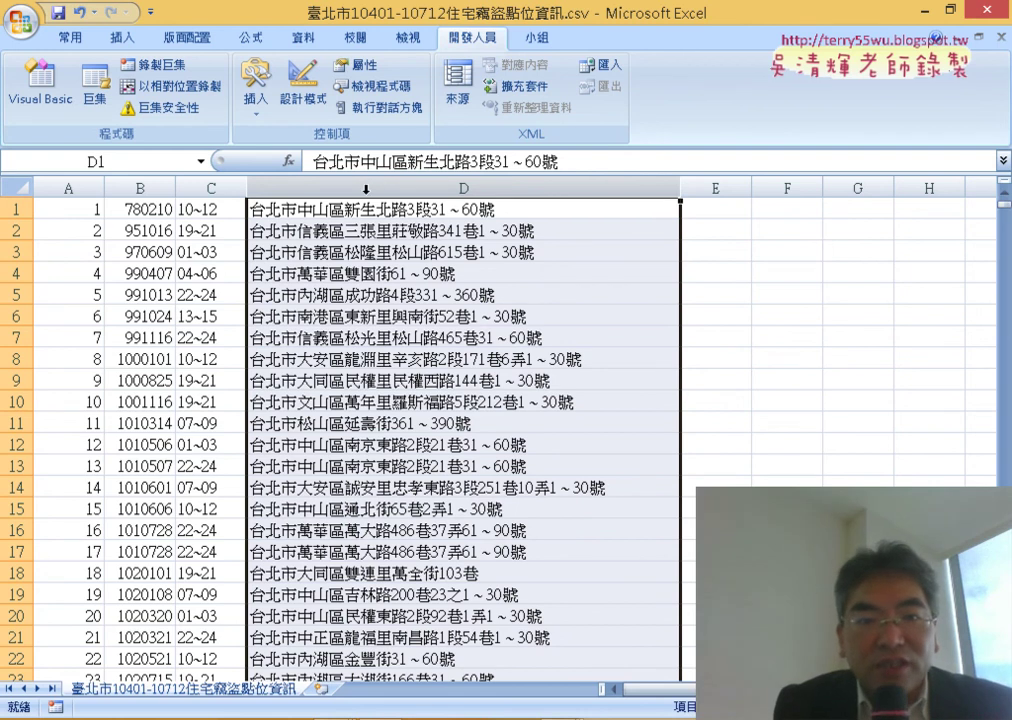
- Insert an empty column D in front of the address column
right_click(296, 186)
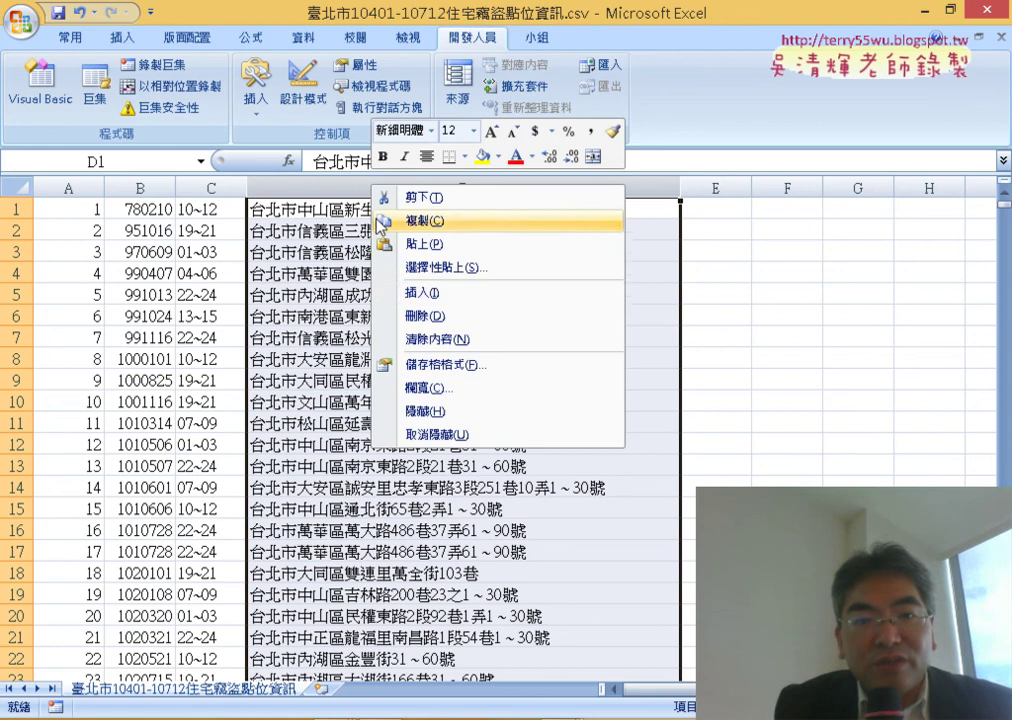
left_click(348, 230)
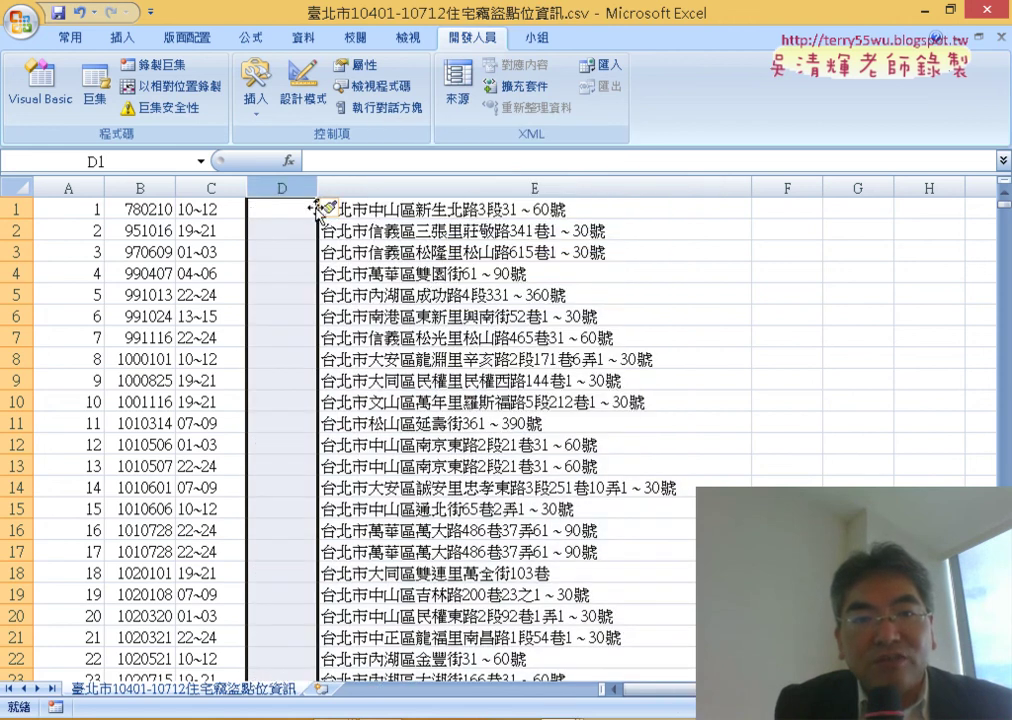
left_click(300, 208)
left_click(421, 209)
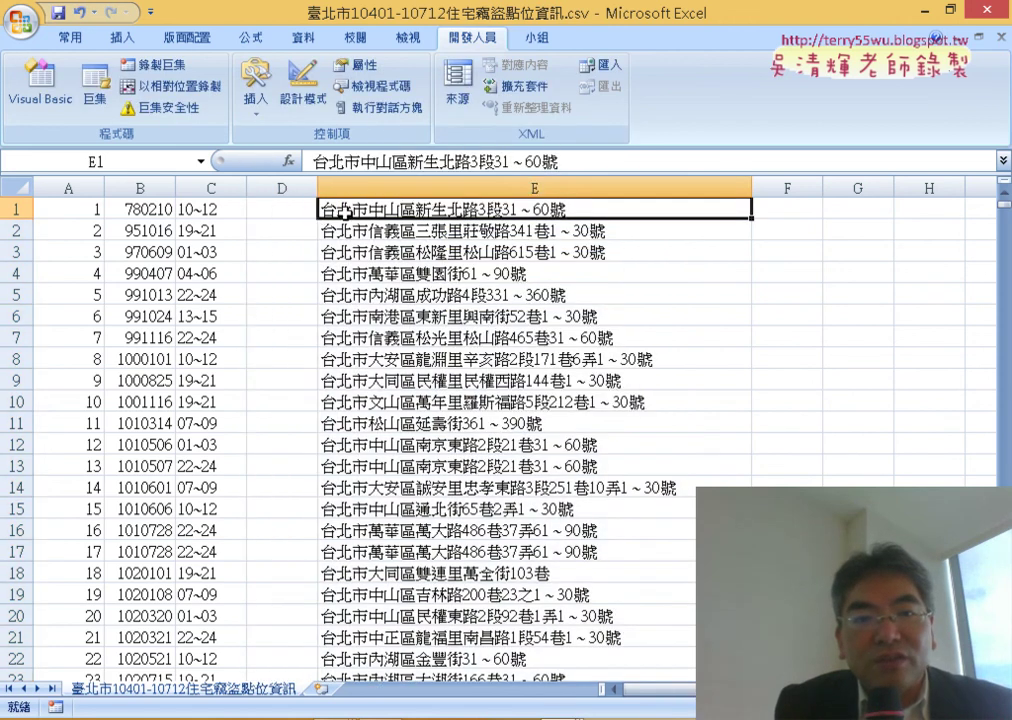
left_click(279, 209)
- Insert a second empty column so the addresses shift into column F
left_click(373, 186)
right_click(373, 186)
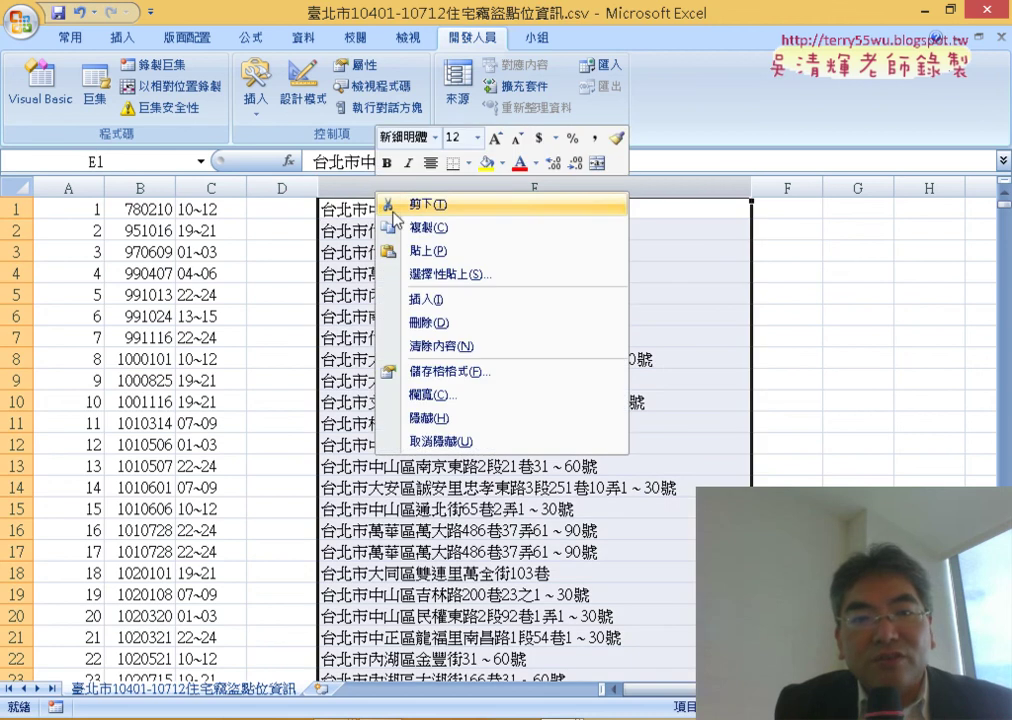
left_click(425, 293)
left_click(370, 209)
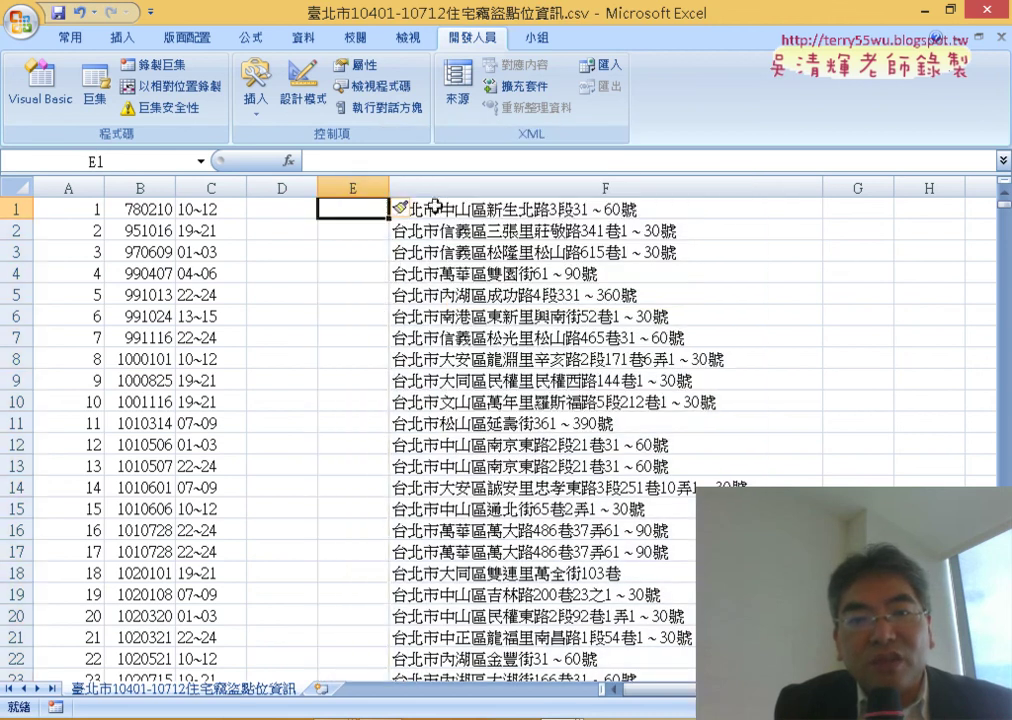
left_click(525, 212)
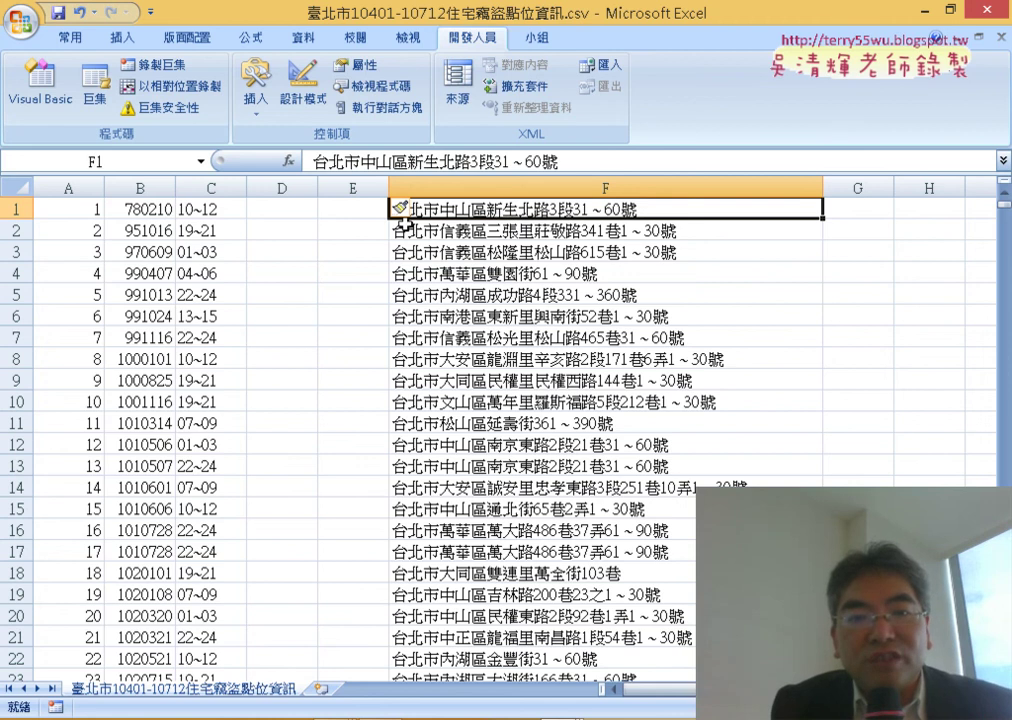
left_click(283, 212)
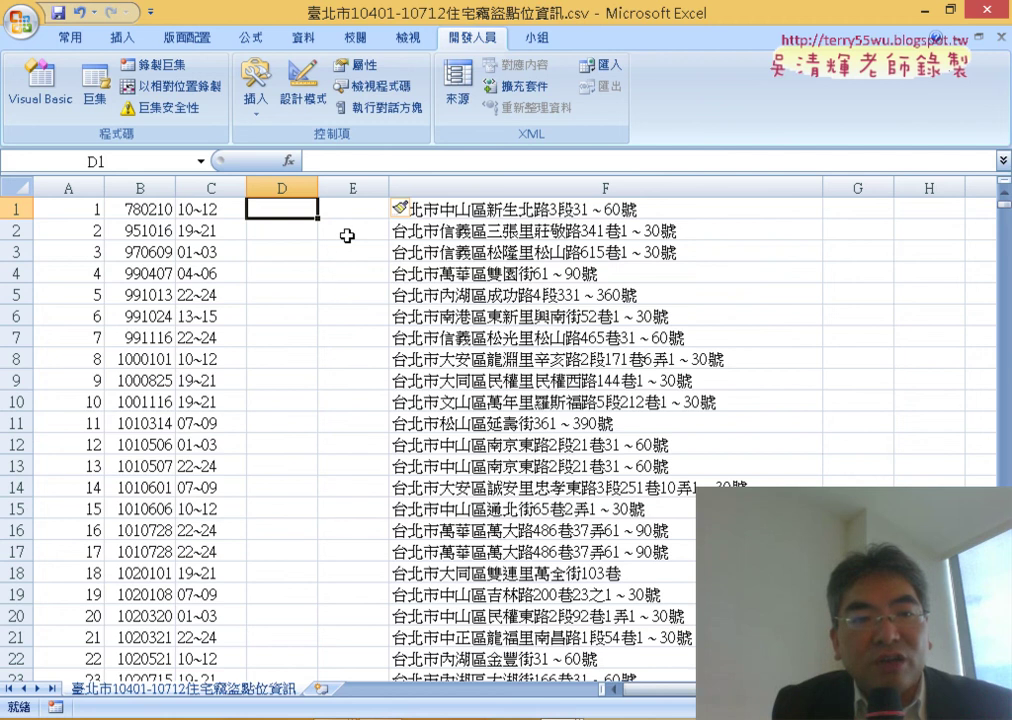
left_click(18, 208)
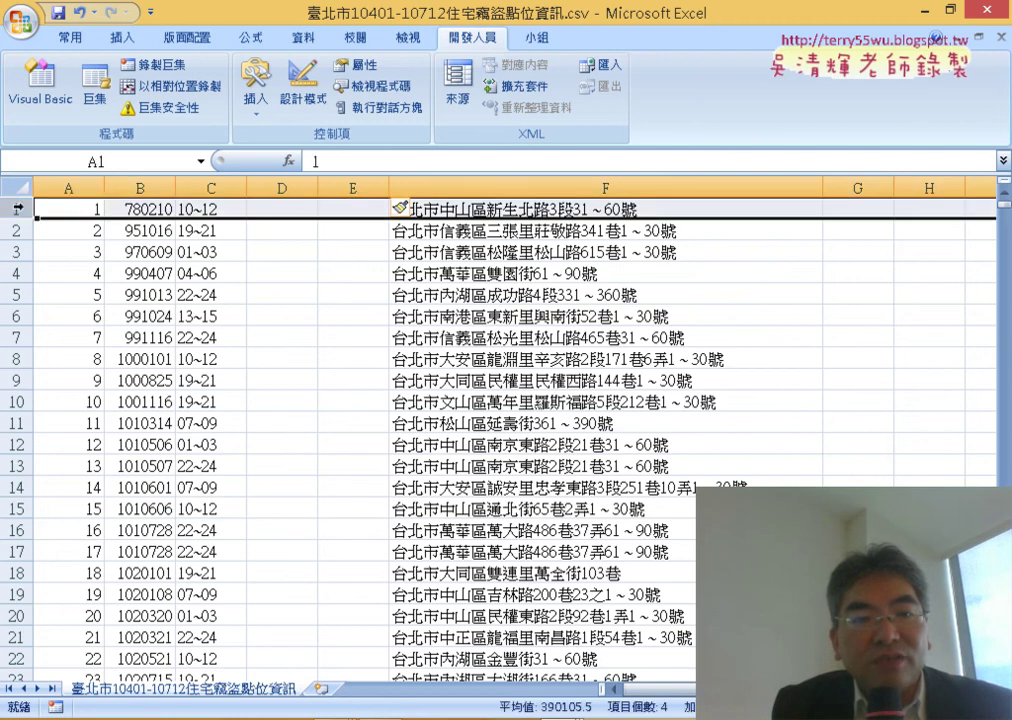
- Insert a blank header row at the top and enter 區 in D1
right_click(112, 206)
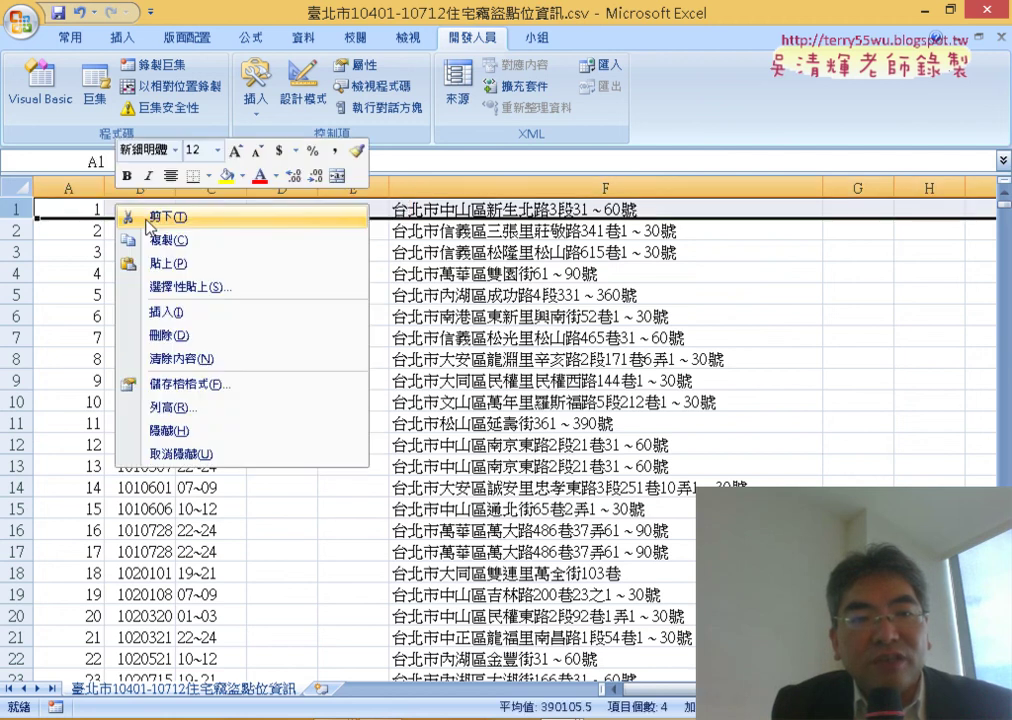
left_click(158, 313)
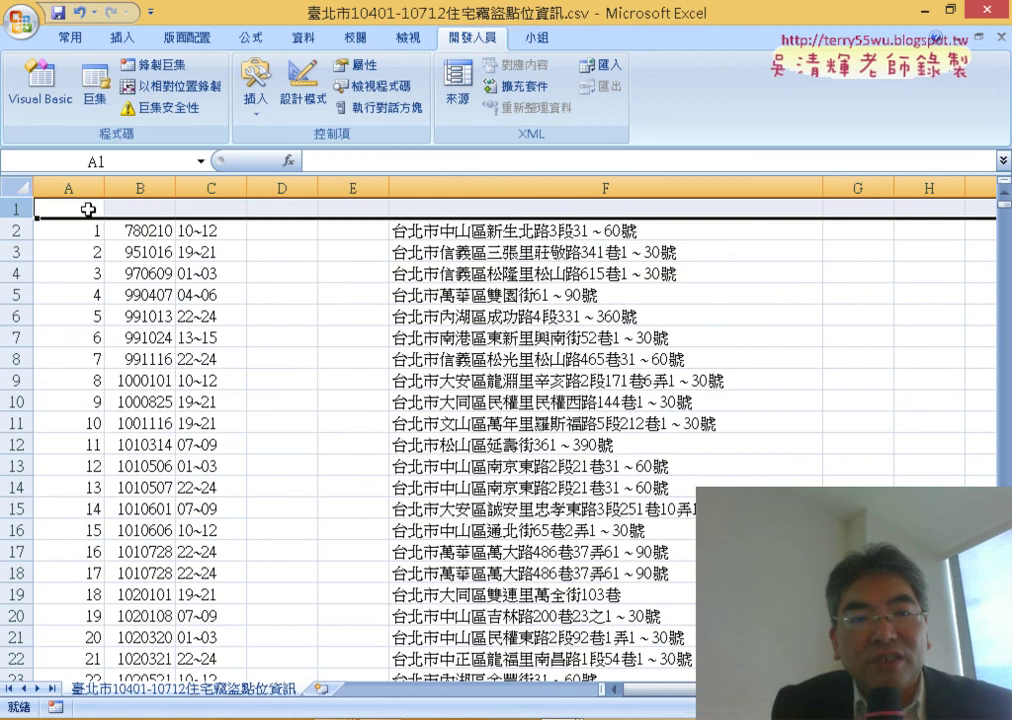
left_click(145, 208)
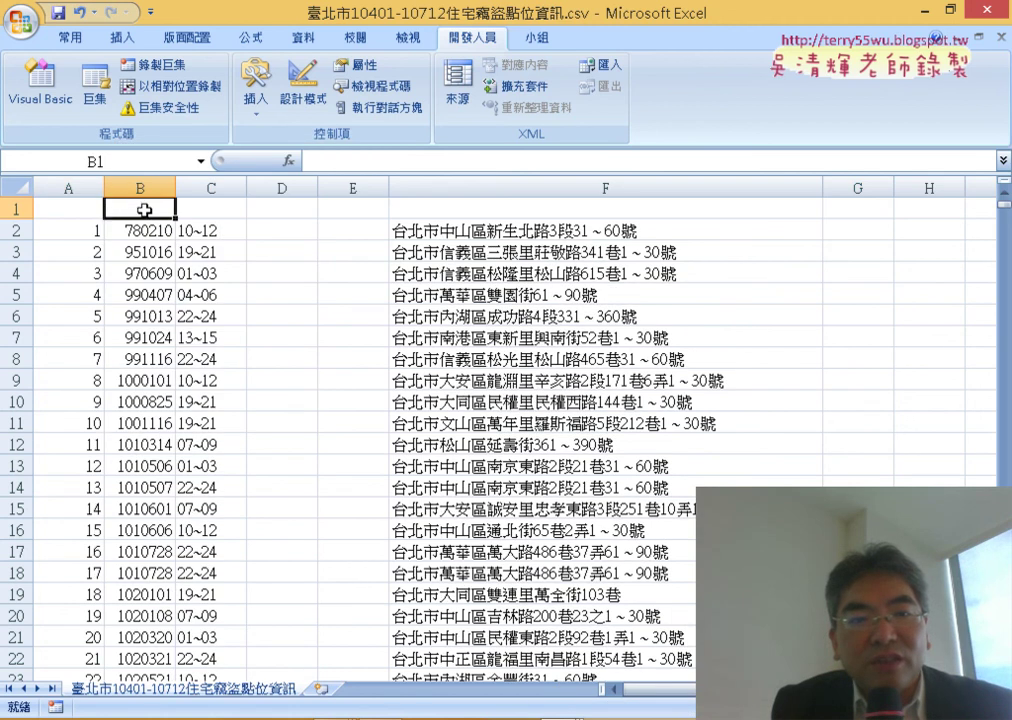
left_click(80, 208)
left_click(283, 206)
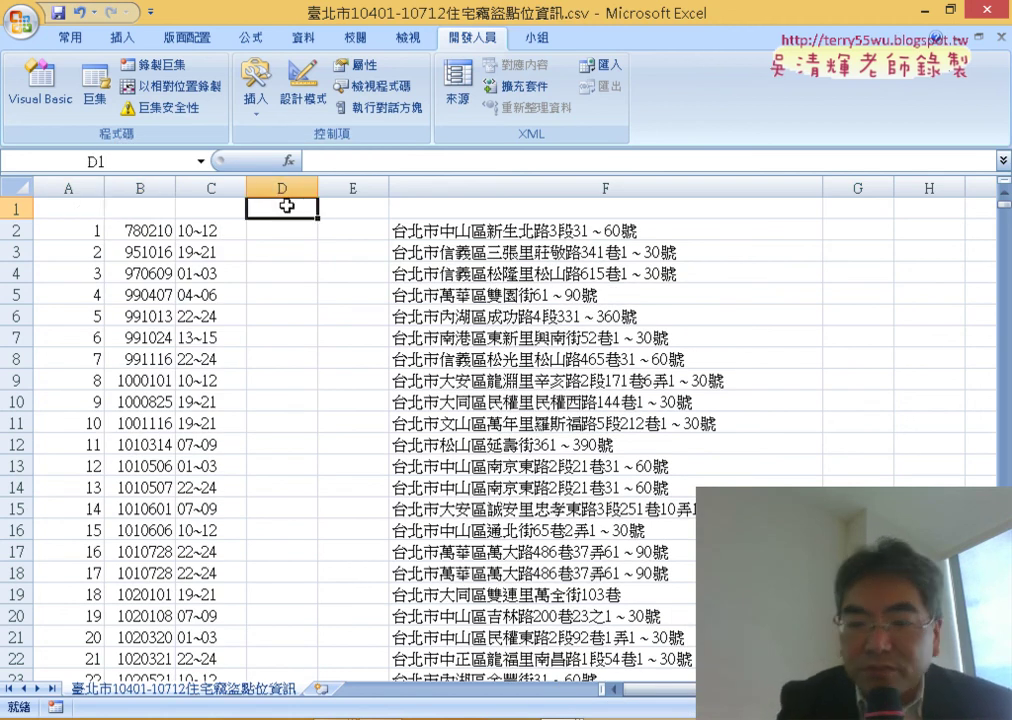
type("7")
key("BackSpace")
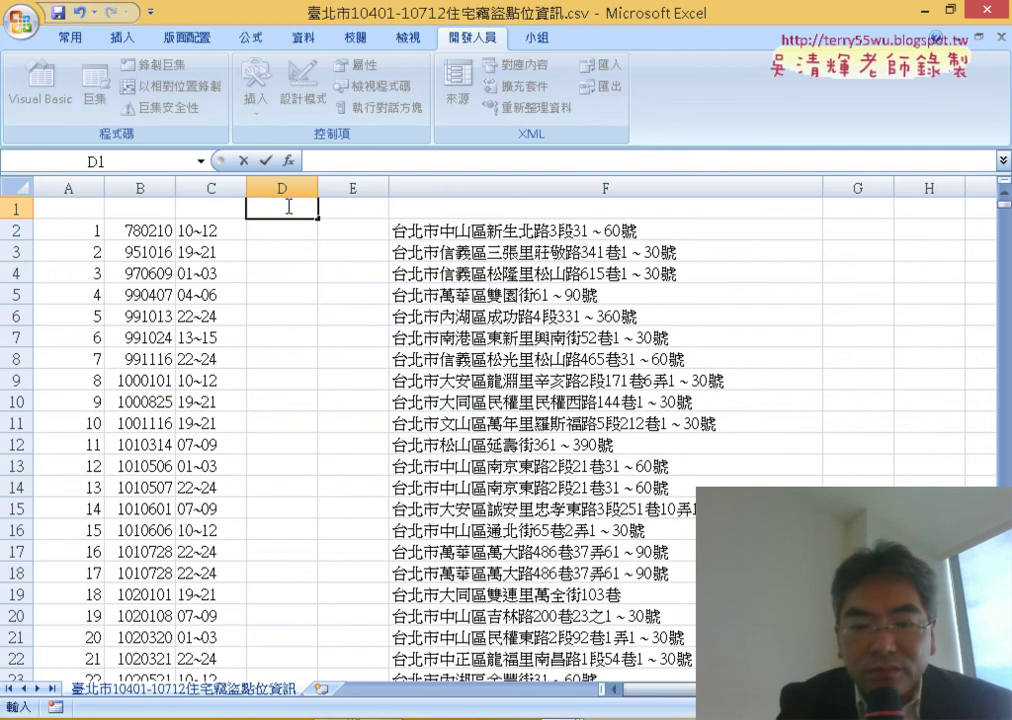
key("space")
type("區")
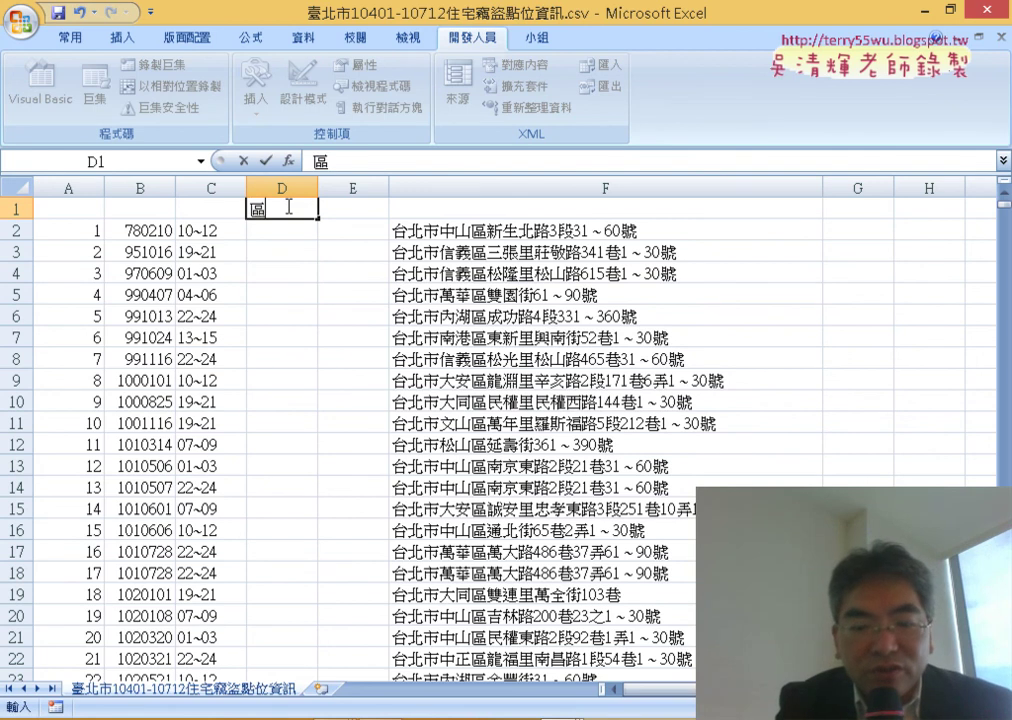
key("Tab")
- Enter the headers 路街道 in E1 and 地址 in F1
type("xj")
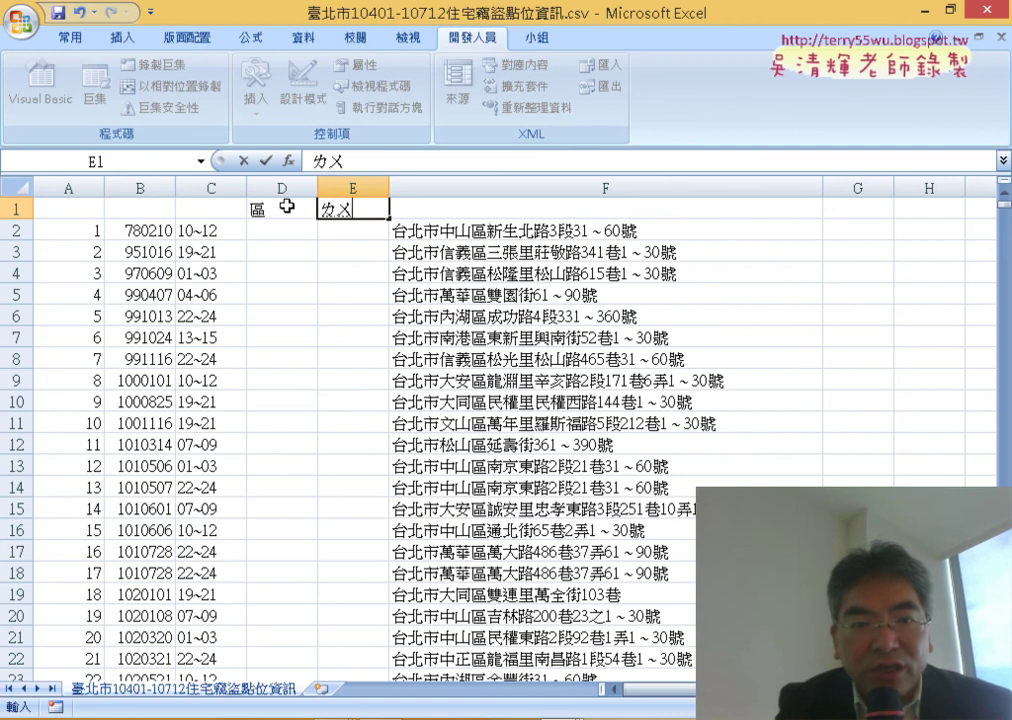
type("4ru,")
key("space")
type("2l4")
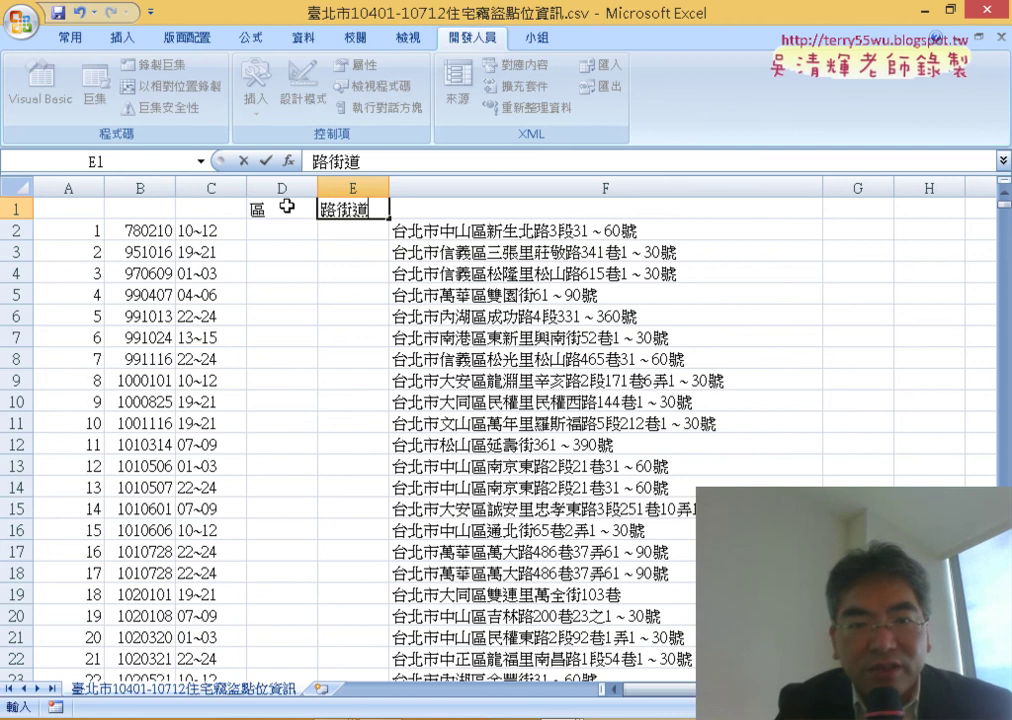
key("Tab")
type("2u4")
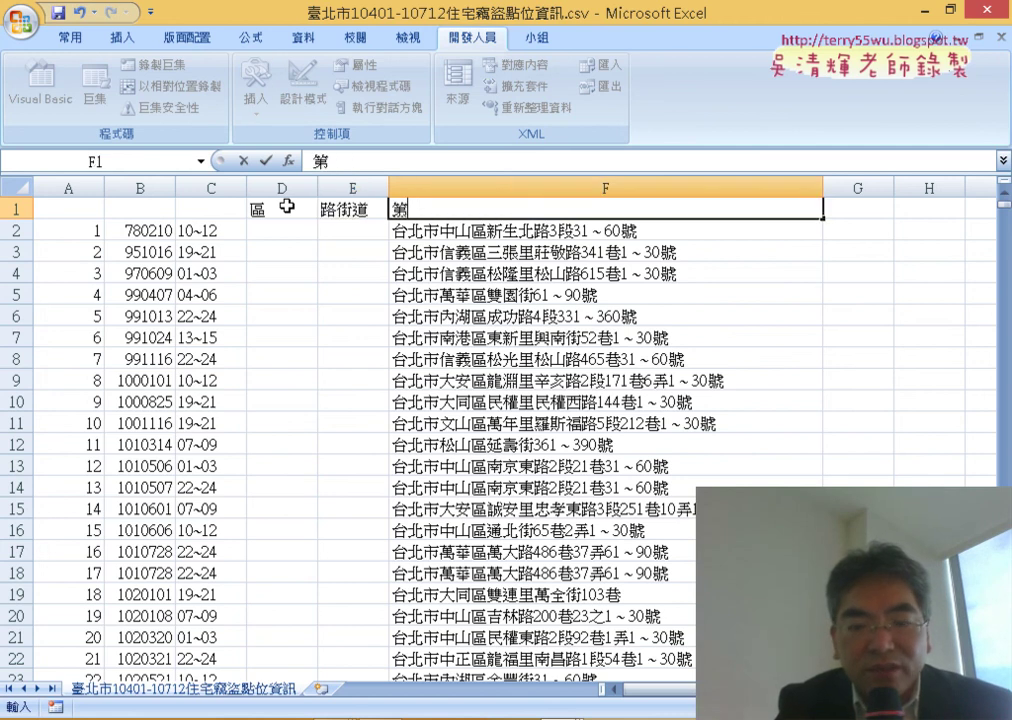
type("53")
key("Left")
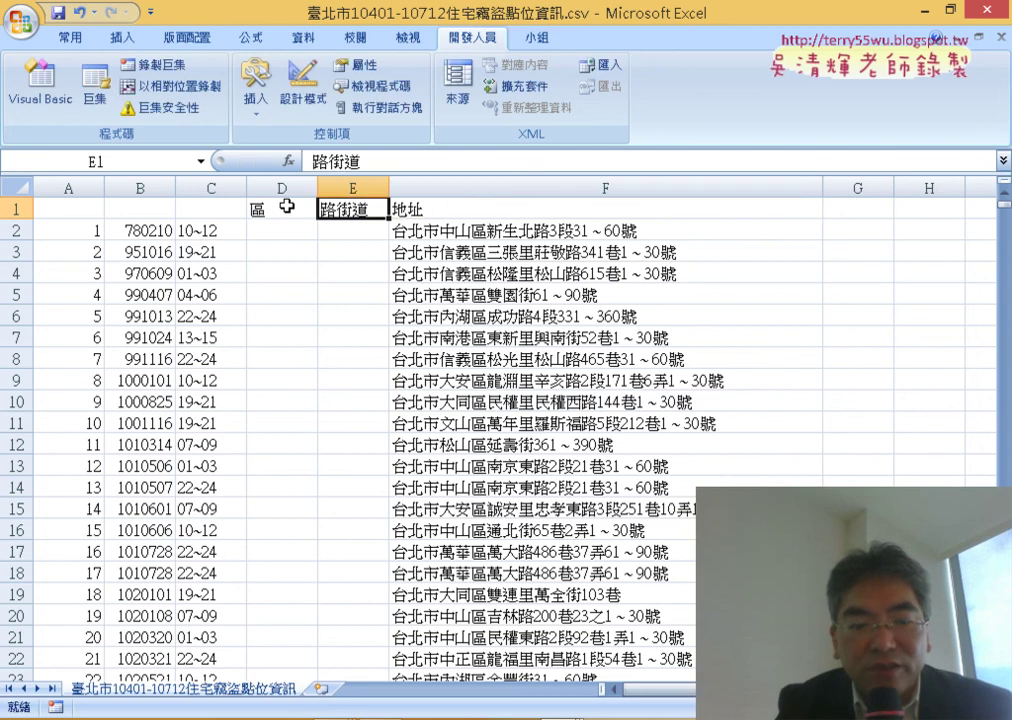
- Enter the headers 時段 in C1, 日期 in B1 and 編號 in A1
key("Left")
key("Left")
key("Left")
key("Right")
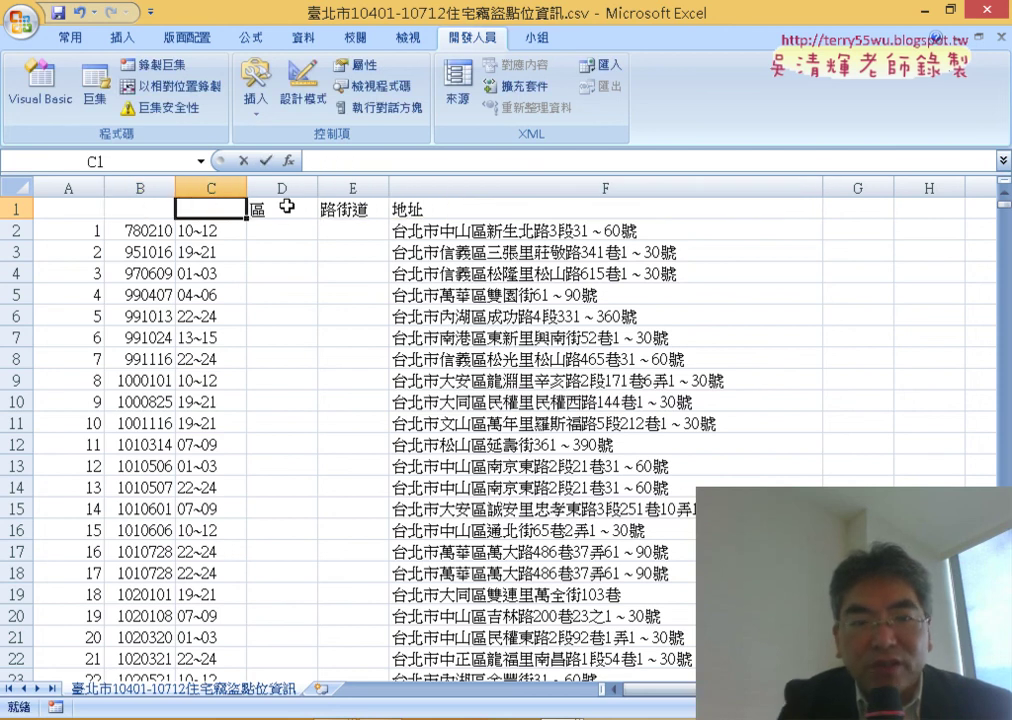
type("g62j04")
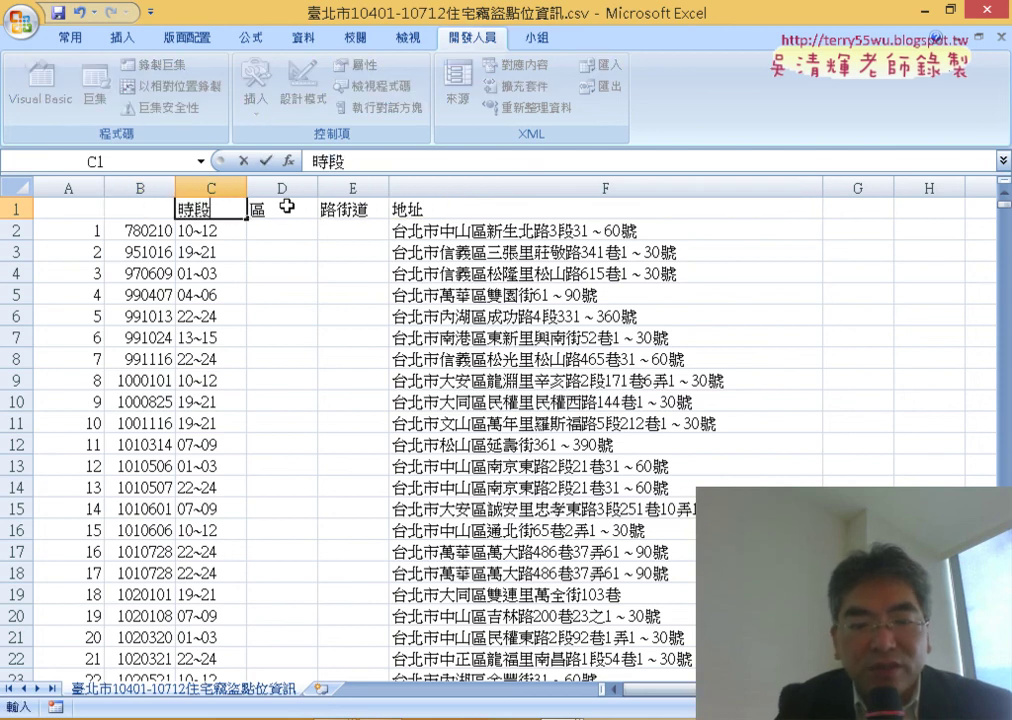
key("Left")
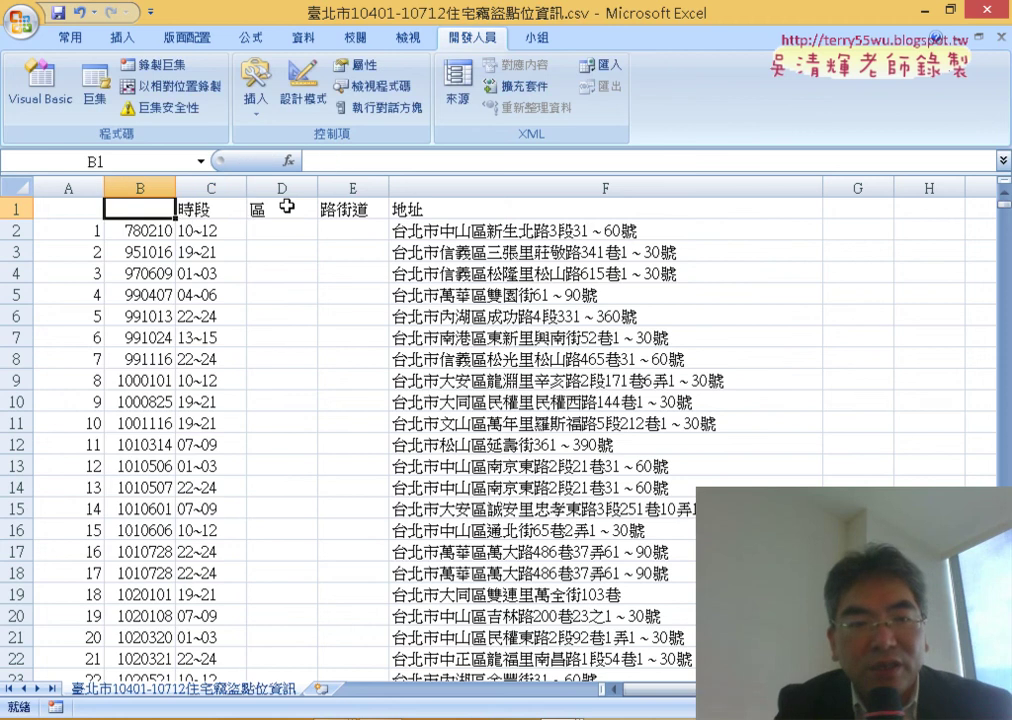
type("b4")
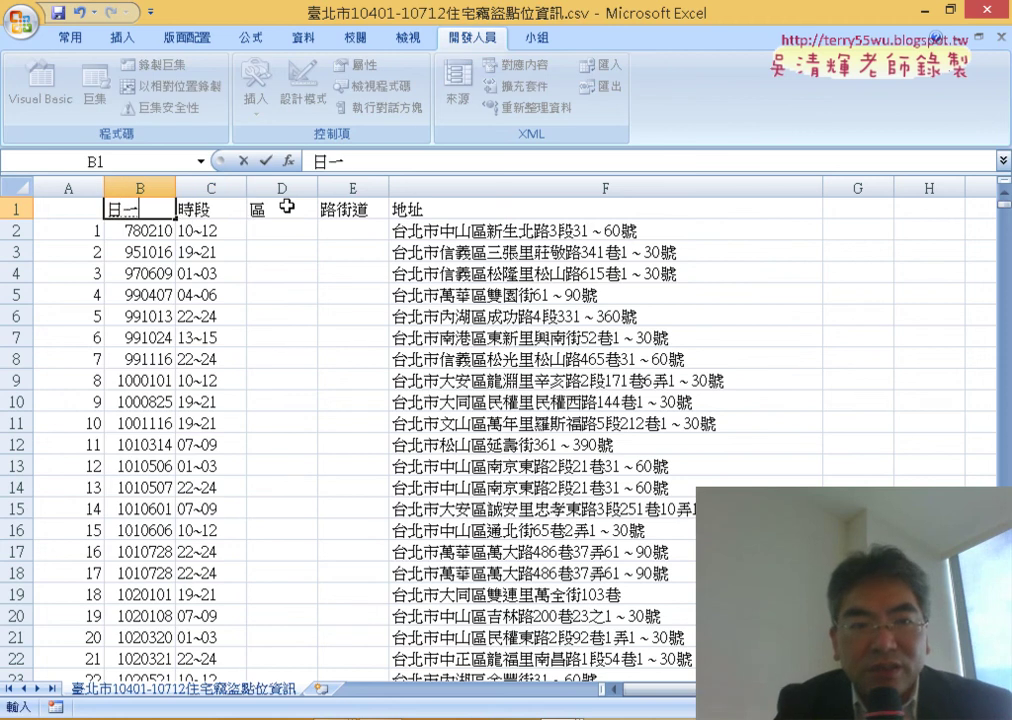
type("f6")
key("Return")
key("Left")
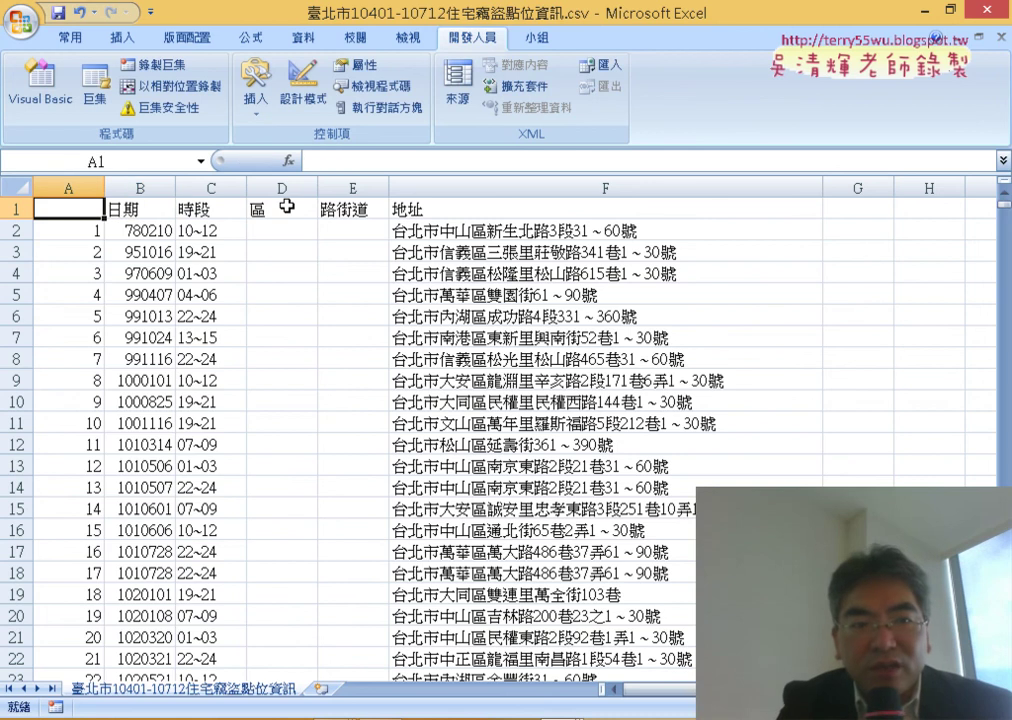
type("1u0 cl4")
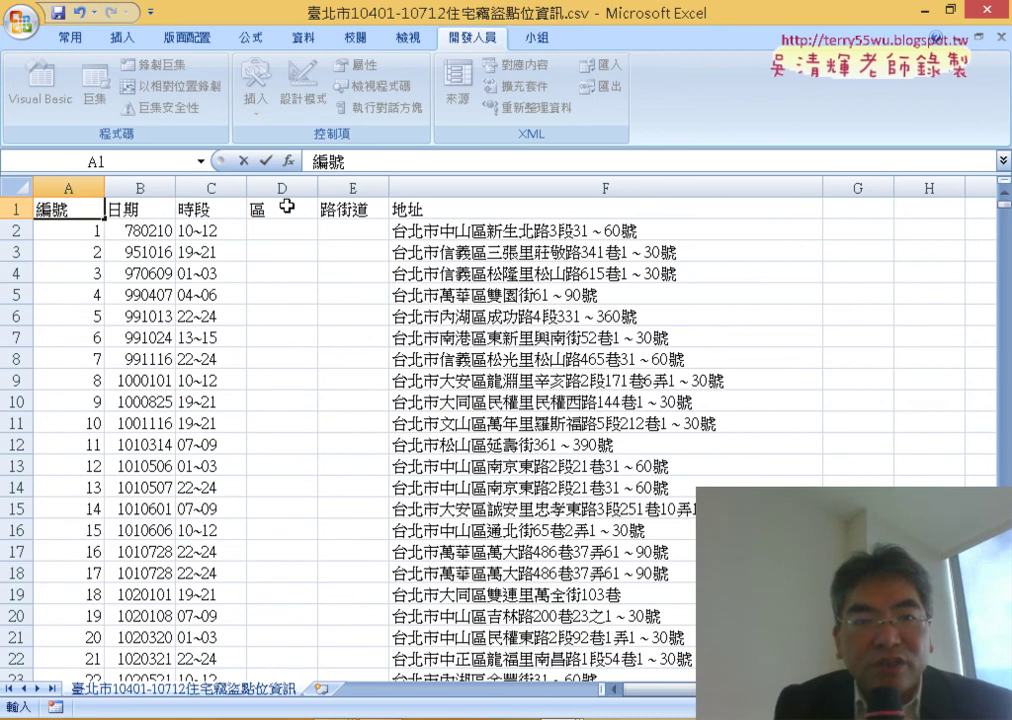
left_click(283, 207)
key("shift+Right")
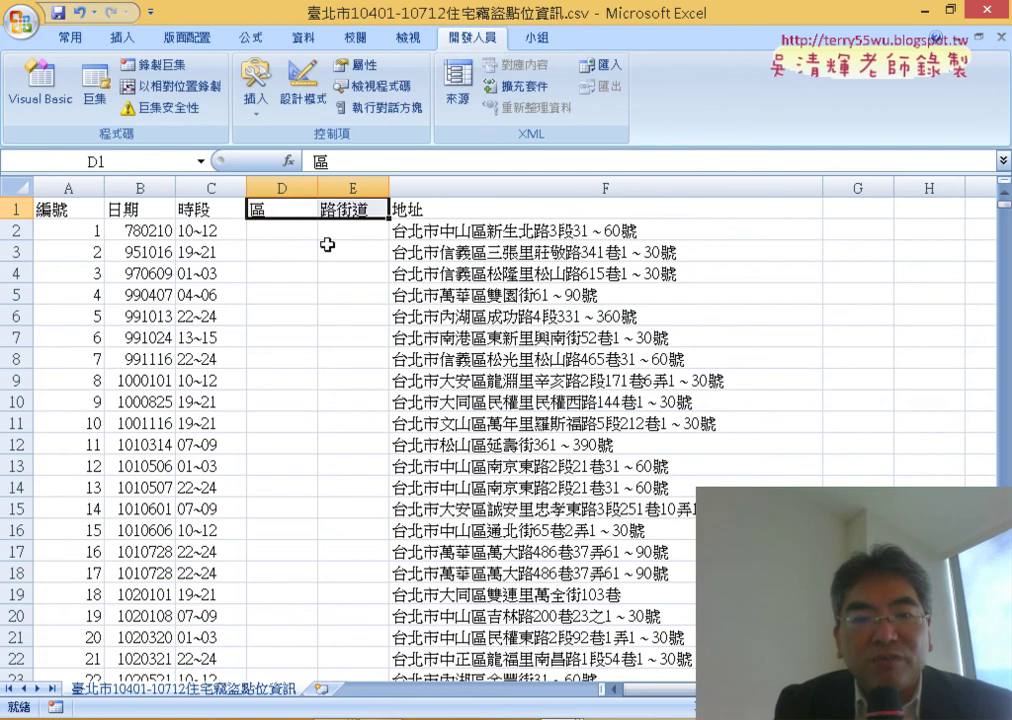
- Start a MID function in D2 with address cell F2 as its text
left_click(281, 188)
scroll(505, 270, "down", 3)
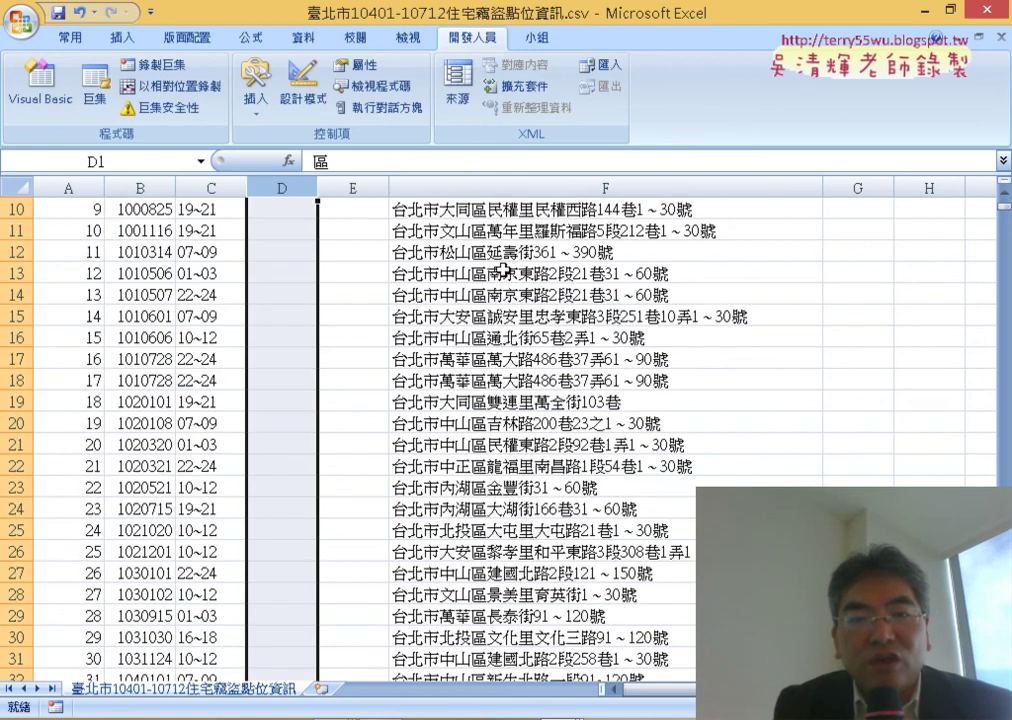
scroll(505, 270, "down", 6)
scroll(505, 268, "down", 5)
scroll(500, 236, "down", 3)
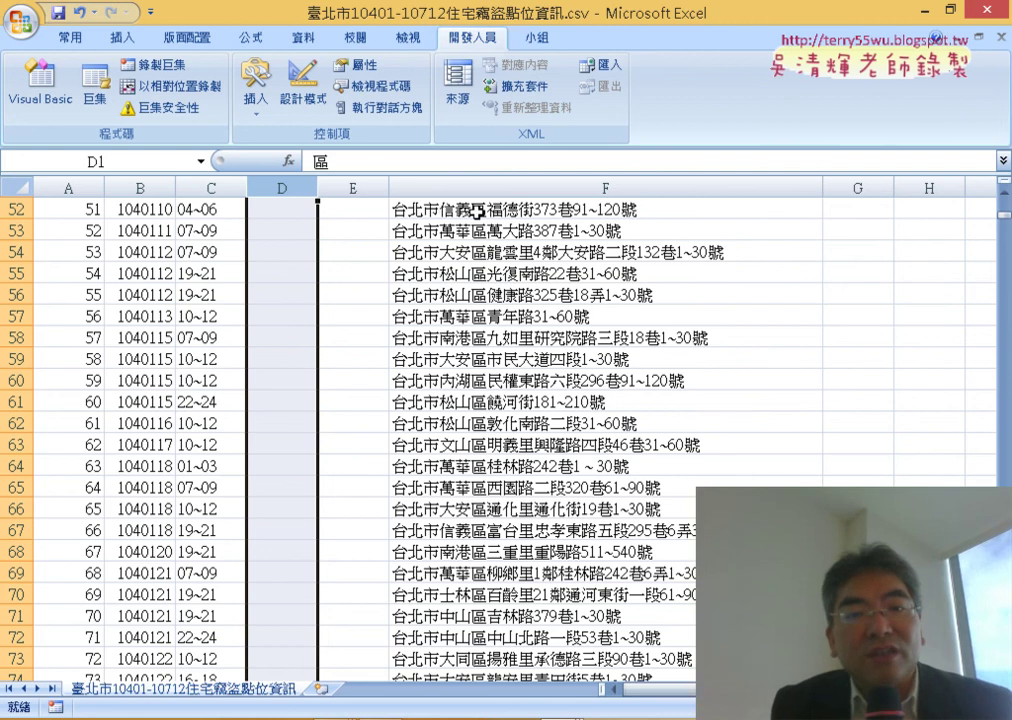
scroll(476, 210, "up", 7)
scroll(476, 210, "up", 4)
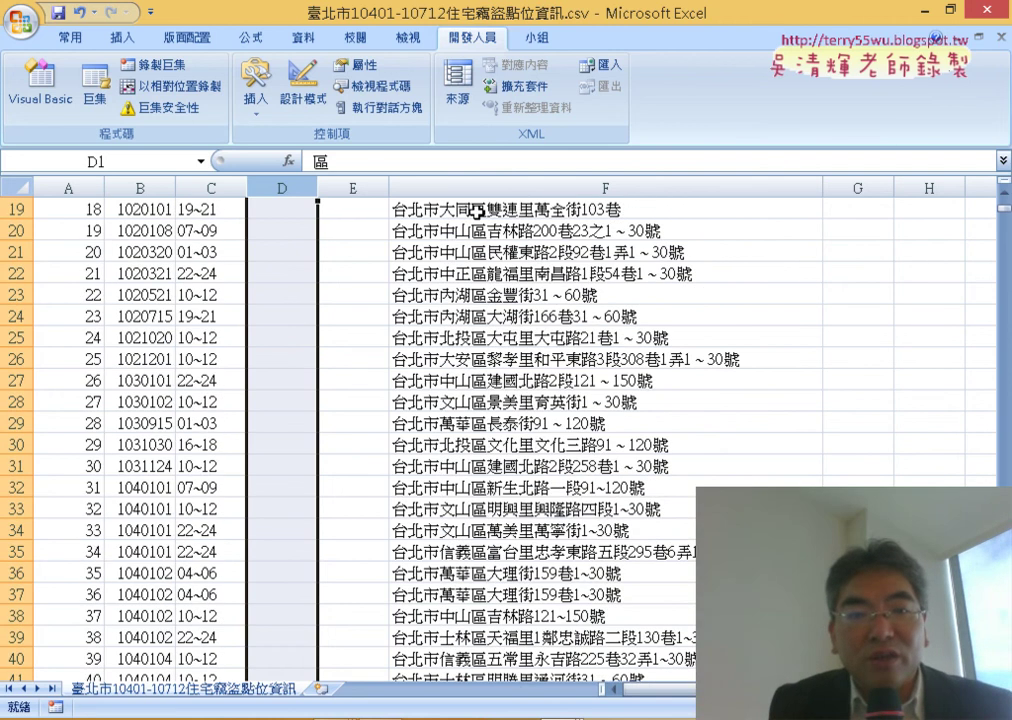
scroll(476, 210, "up", 6)
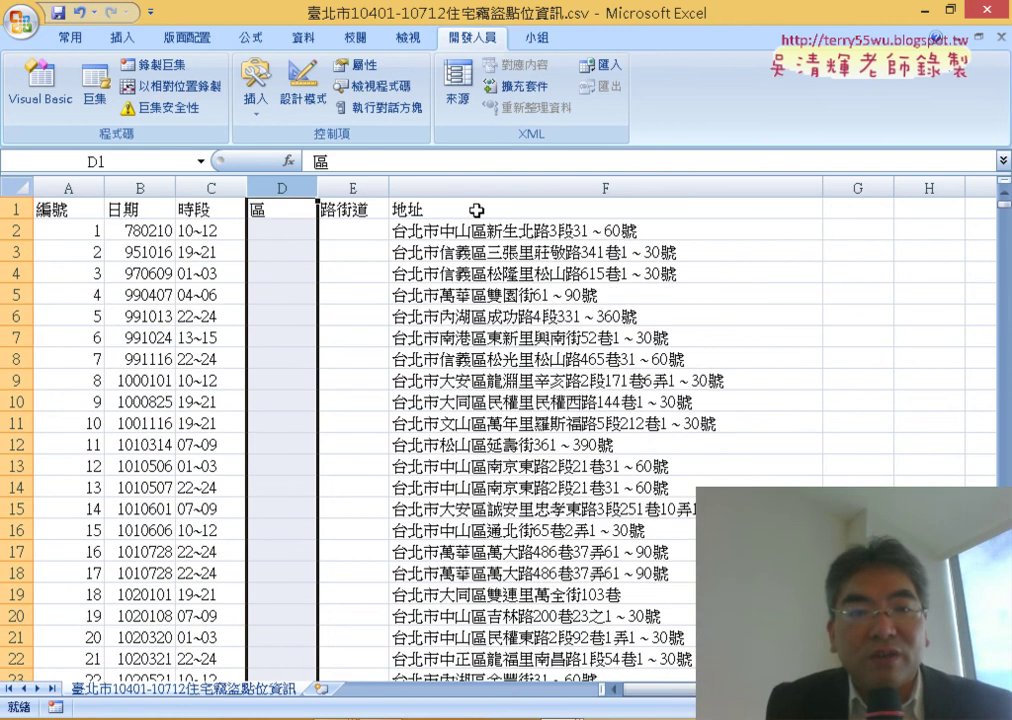
key("Down")
left_click(288, 162)
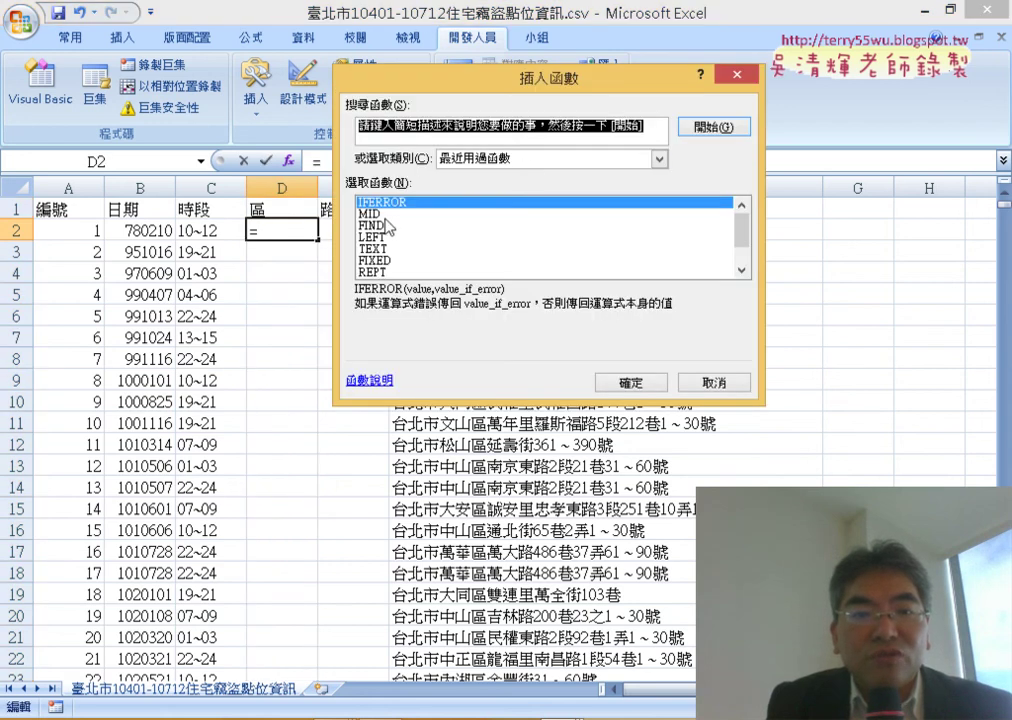
double_click(460, 214)
left_click_drag(455, 133, 426, 320)
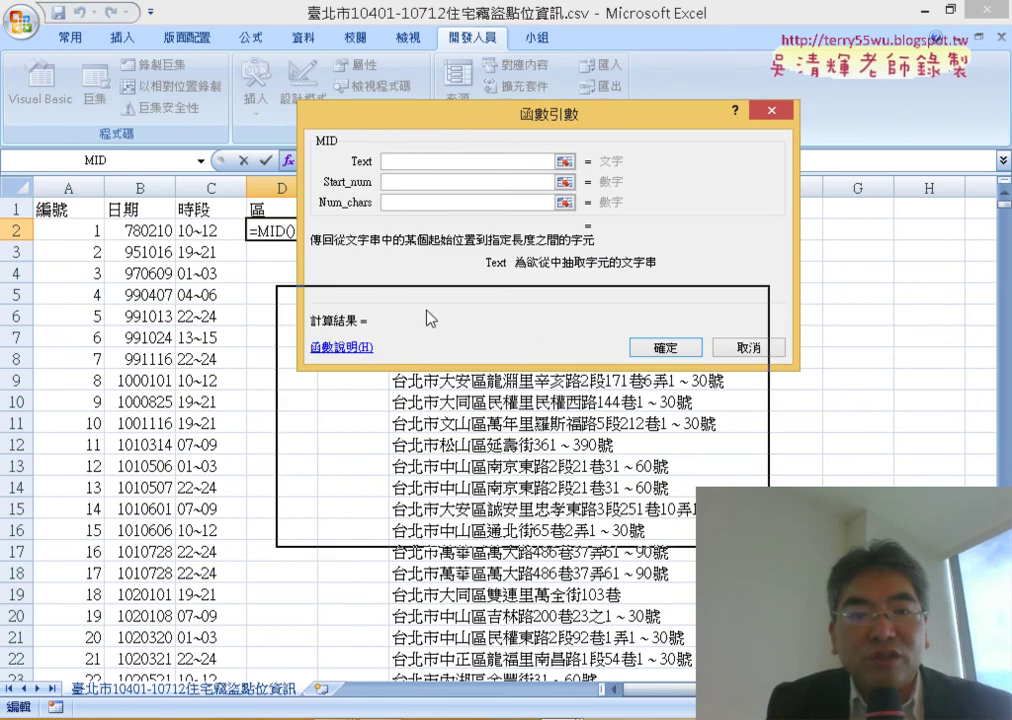
left_click(500, 230)
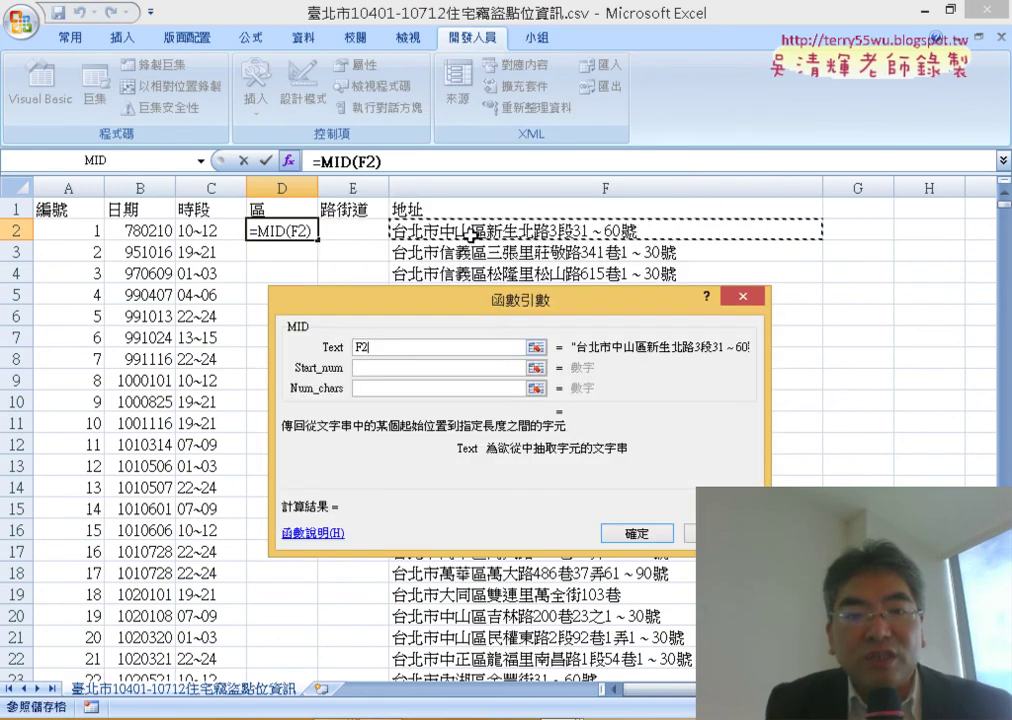
- Finish =MID(F2,4,3) with start 4 and length 3, then fill it down column D
left_click(388, 368)
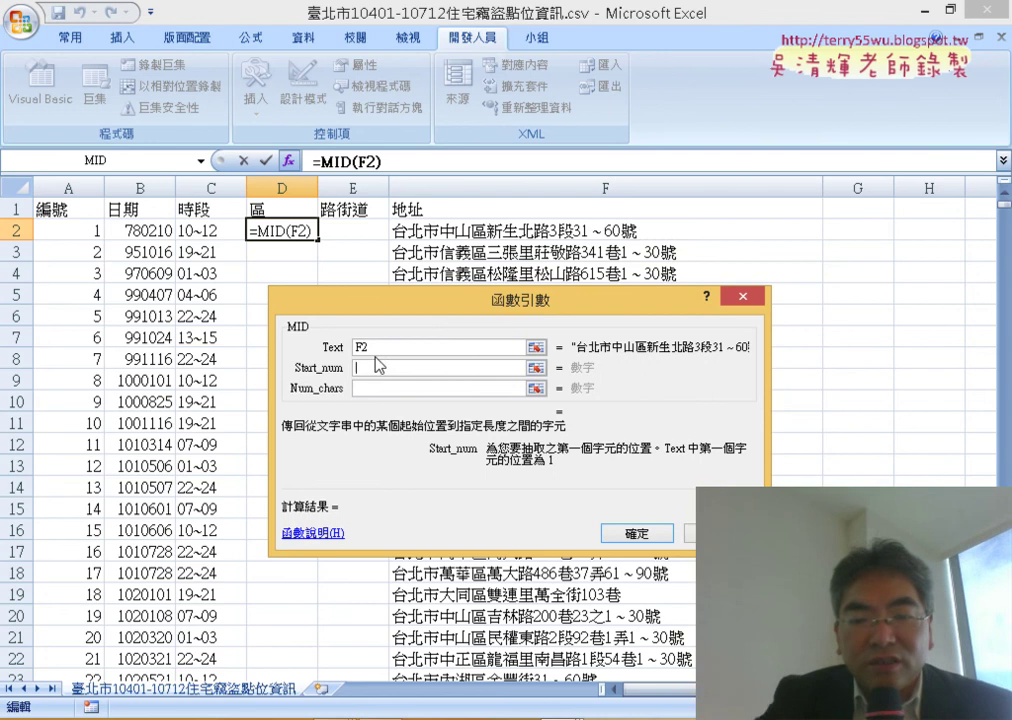
type("、")
key("BackSpace")
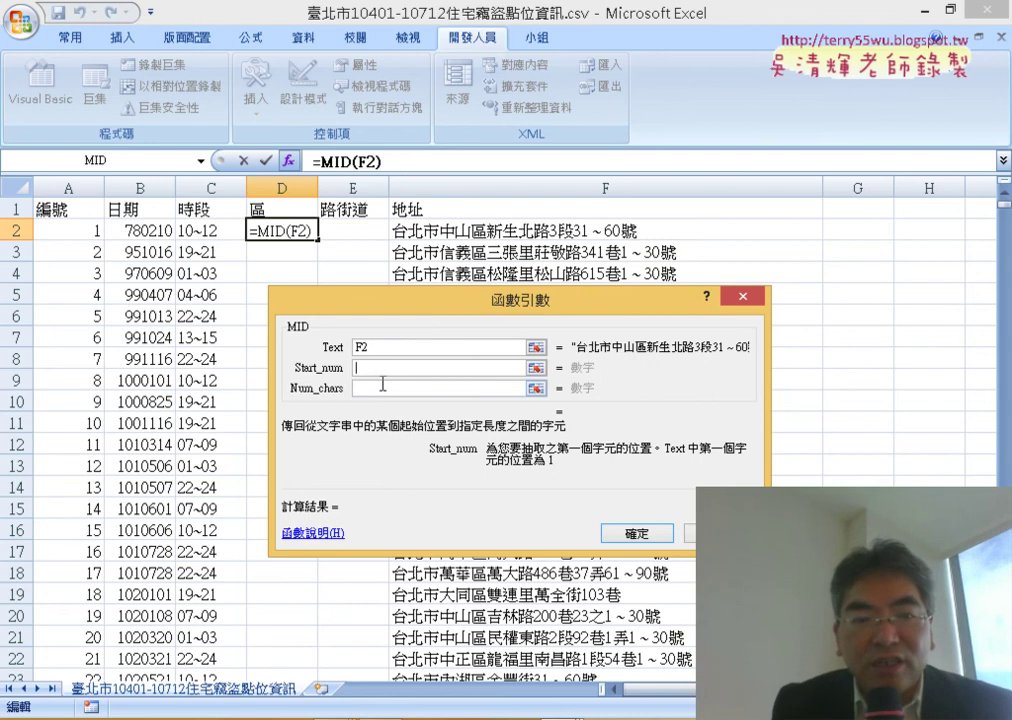
type("4")
left_click(385, 387)
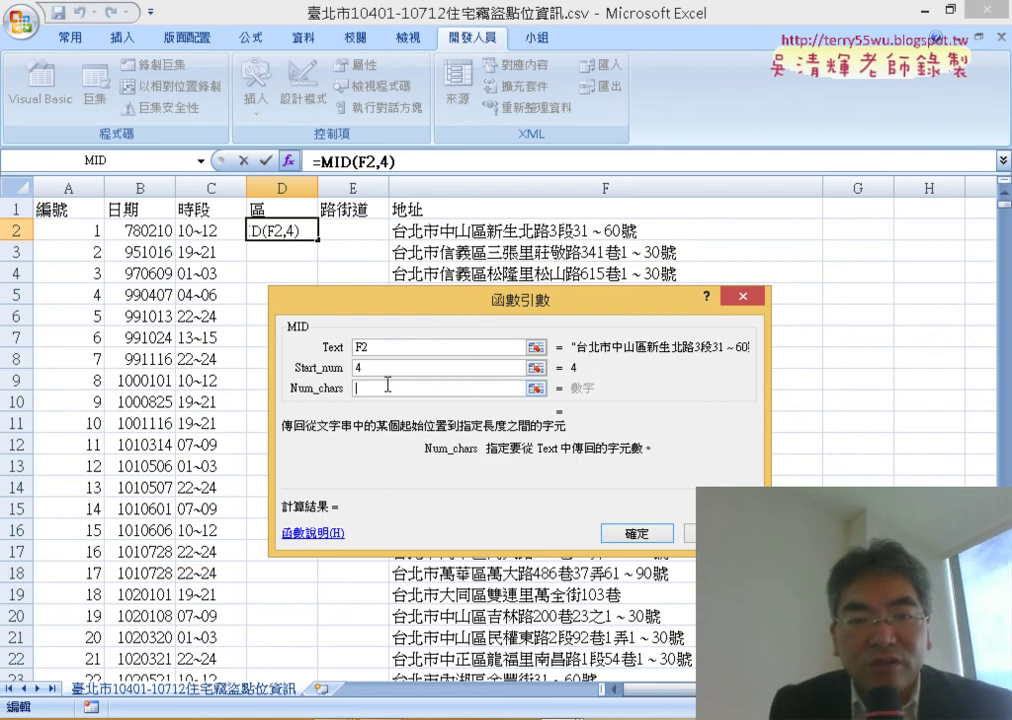
type(",3")
left_click(648, 534)
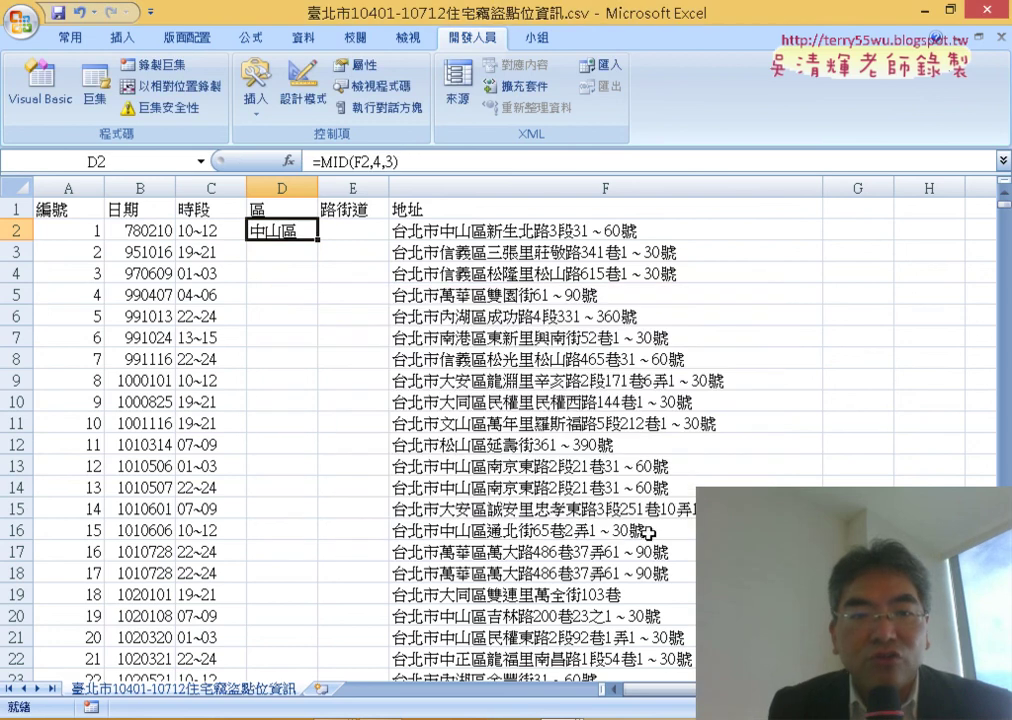
double_click(319, 241)
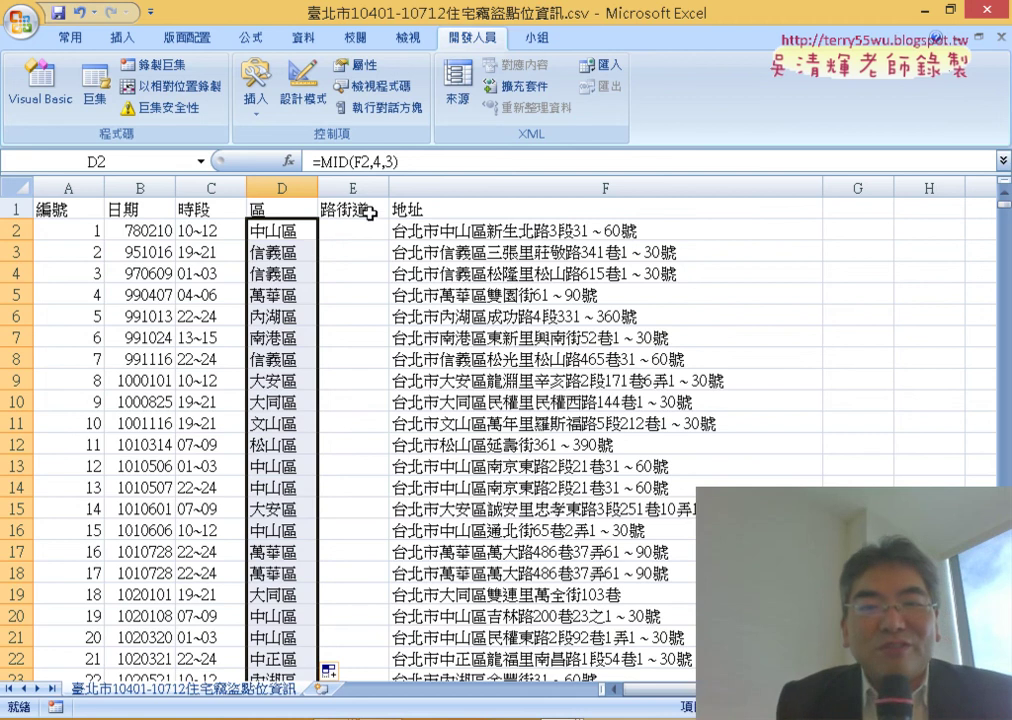
left_click(363, 230)
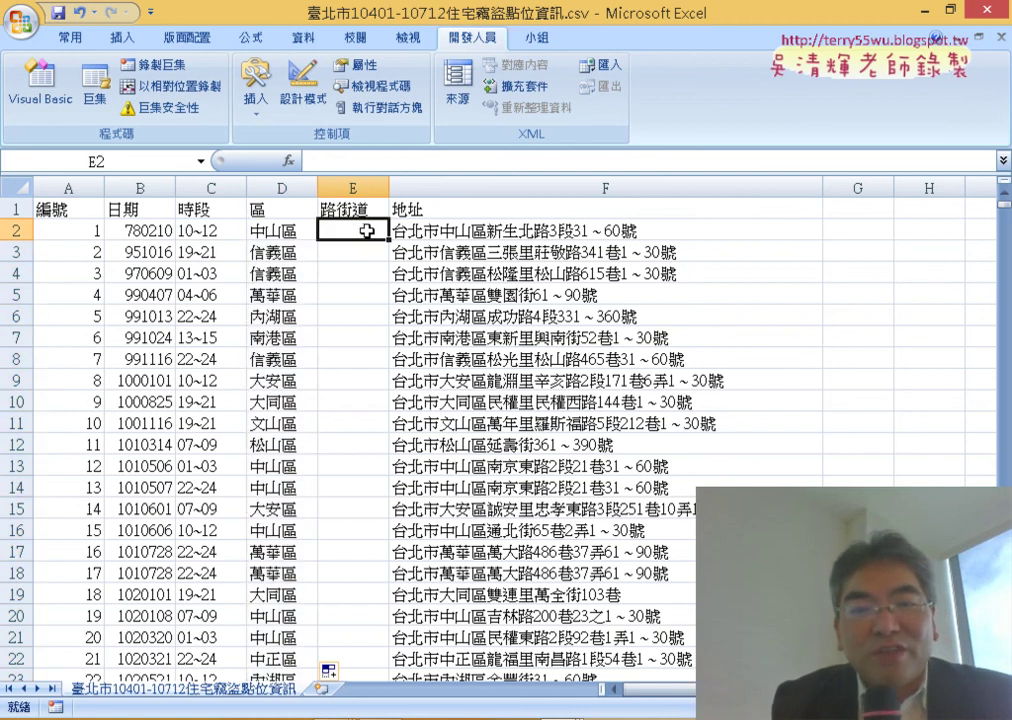
left_click(553, 230)
double_click(492, 230)
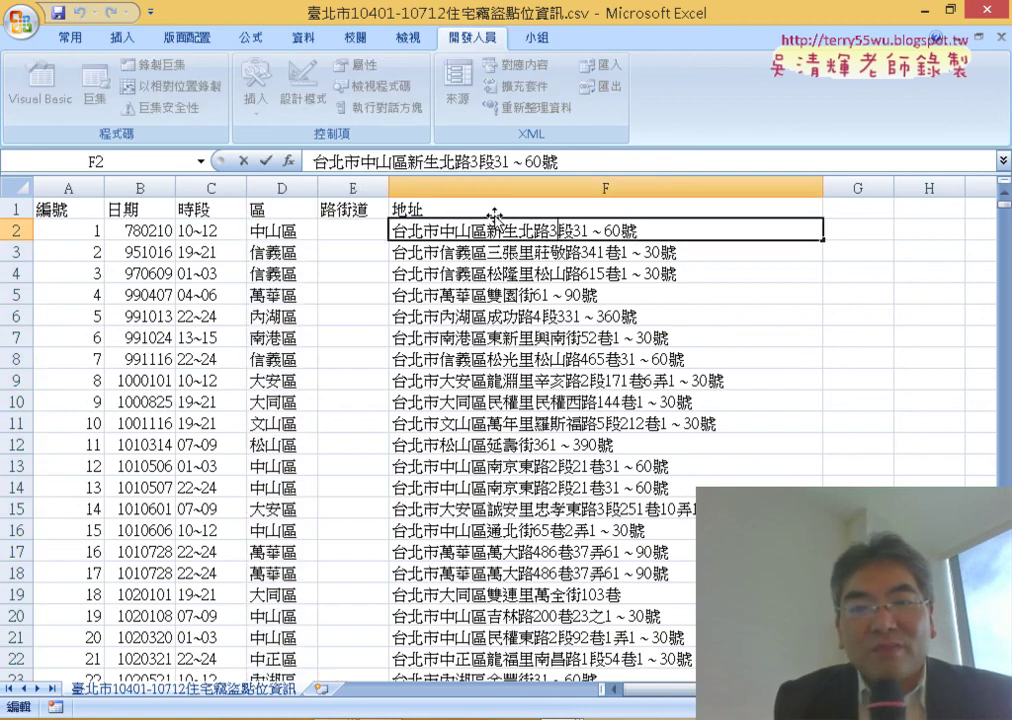
left_click_drag(487, 230, 548, 230)
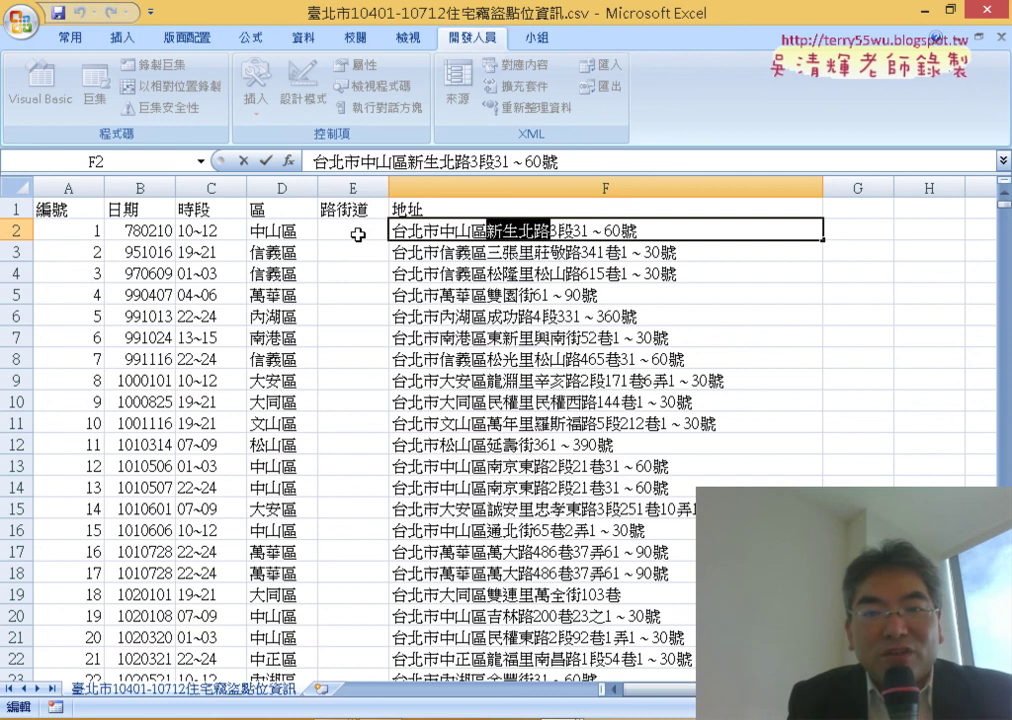
left_click(578, 250)
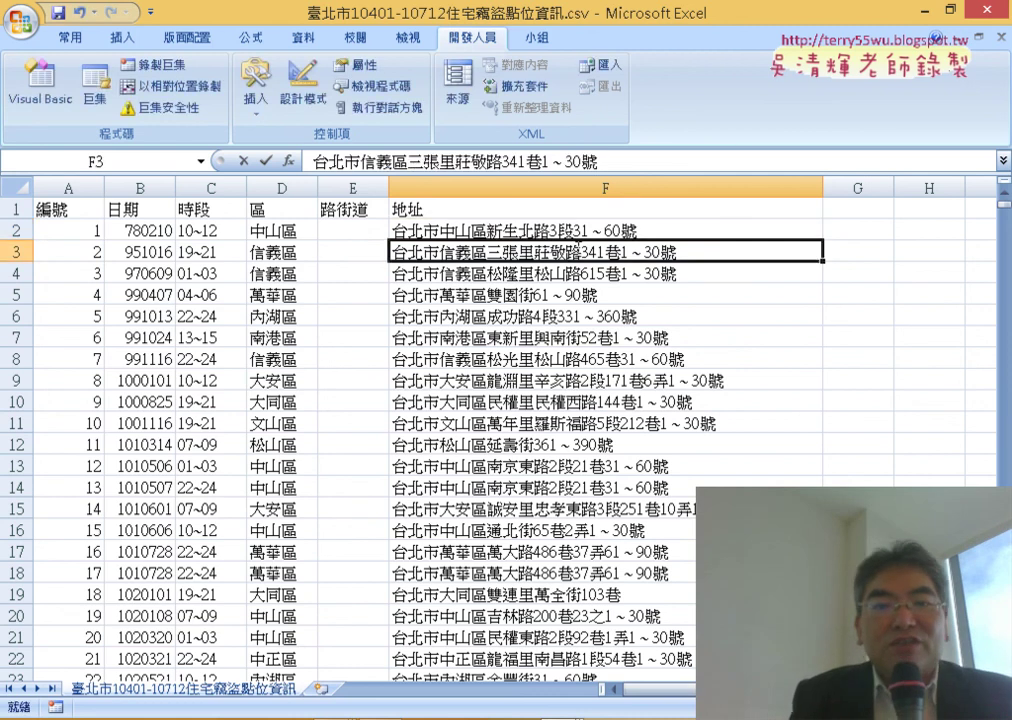
double_click(535, 252)
left_click_drag(535, 252, 582, 255)
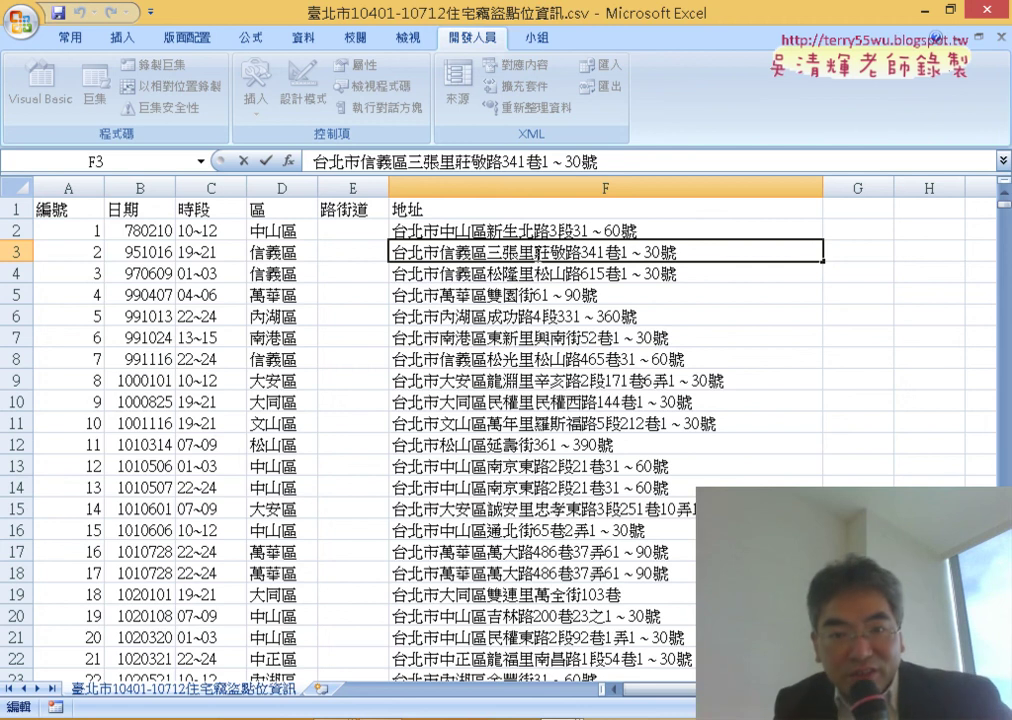
left_click_drag(533, 252, 489, 253)
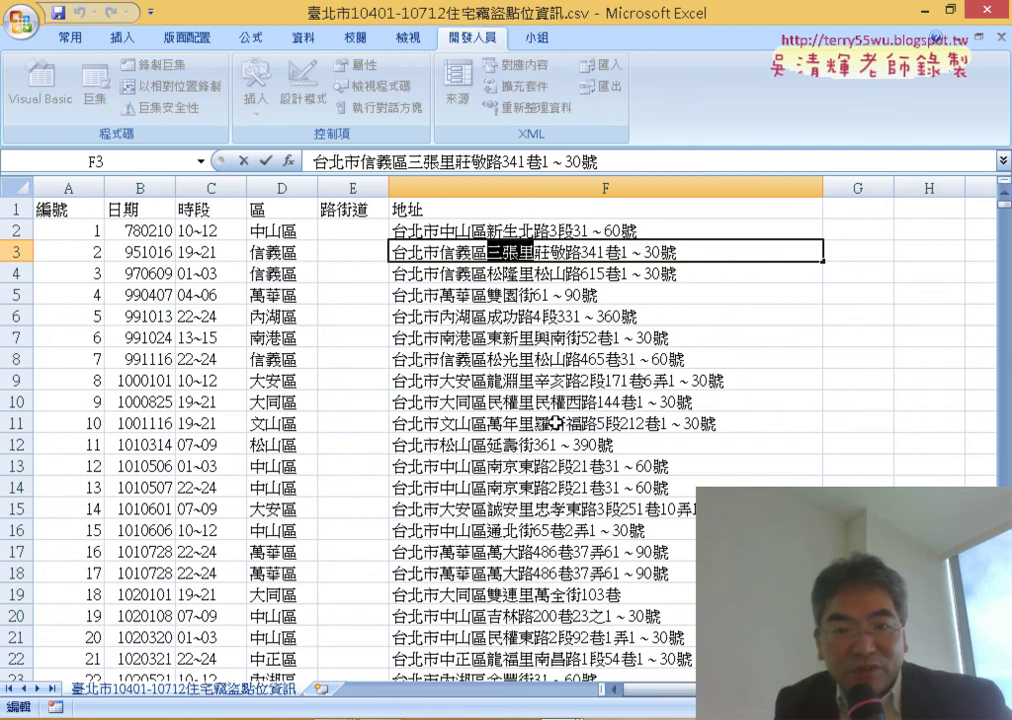
scroll(556, 424, "down", 2)
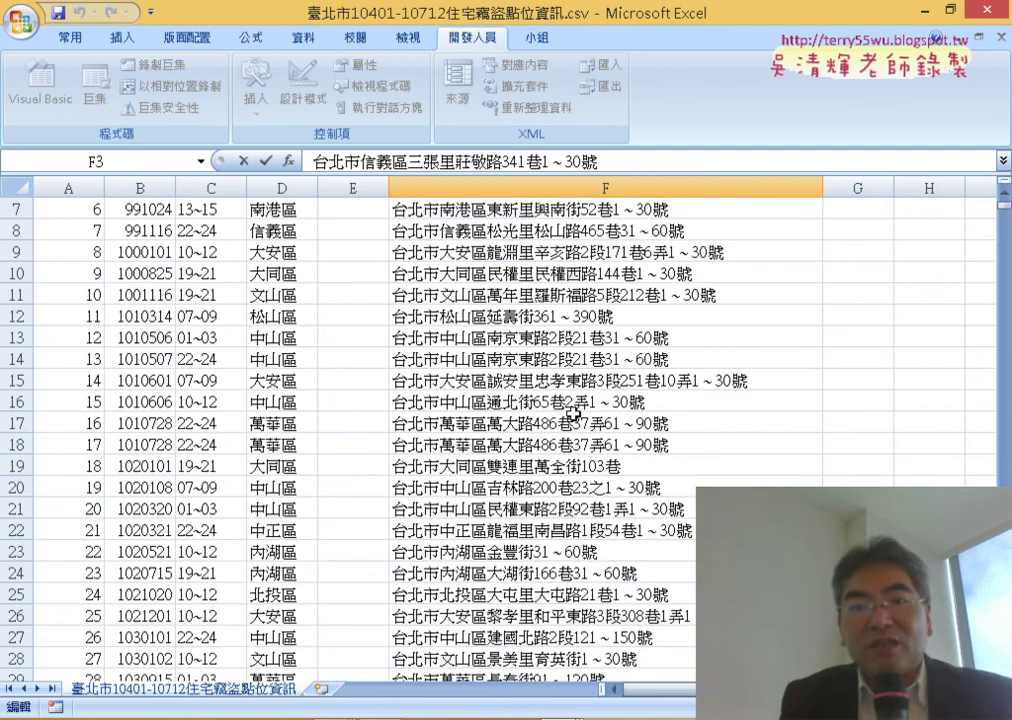
scroll(573, 413, "up", 2)
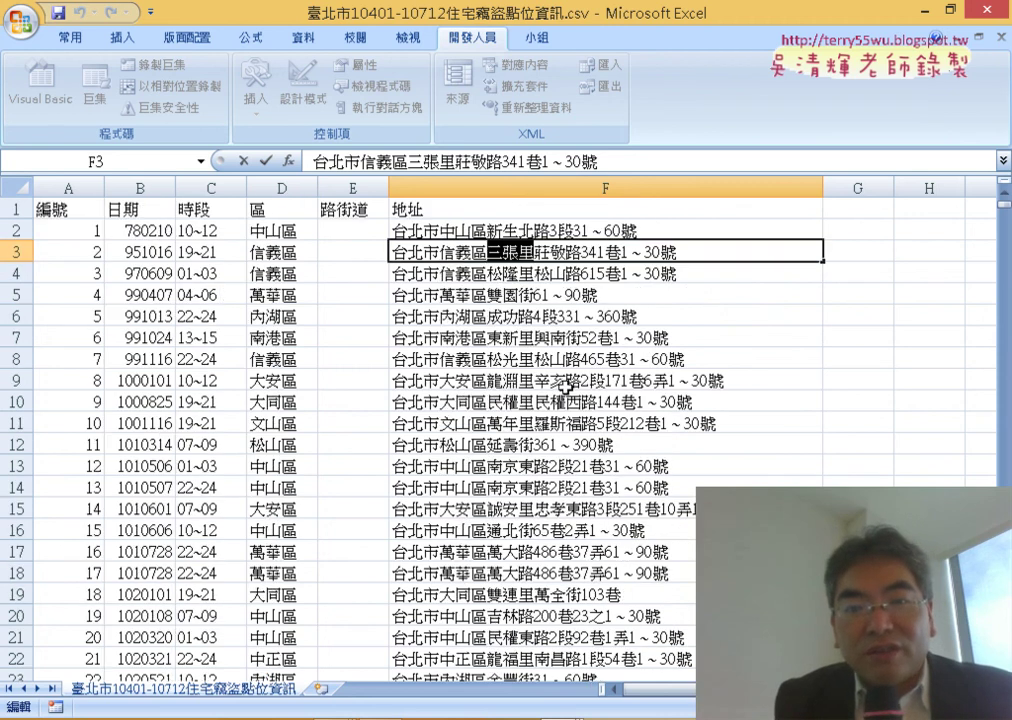
left_click(537, 244)
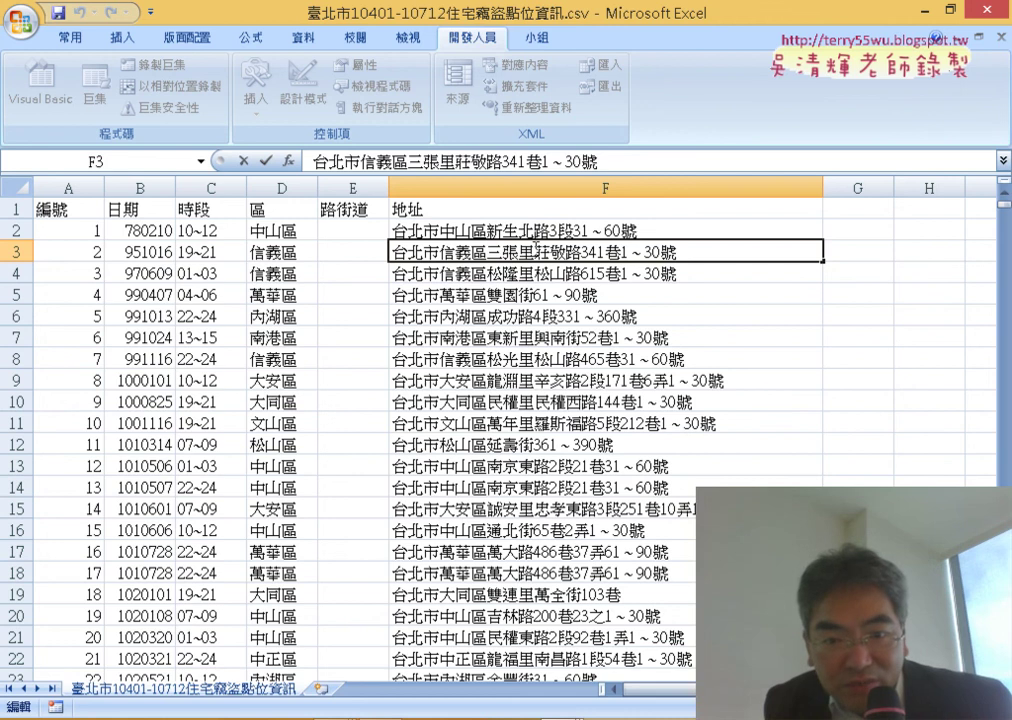
scroll(525, 459, "down", 3)
scroll(525, 455, "down", 1)
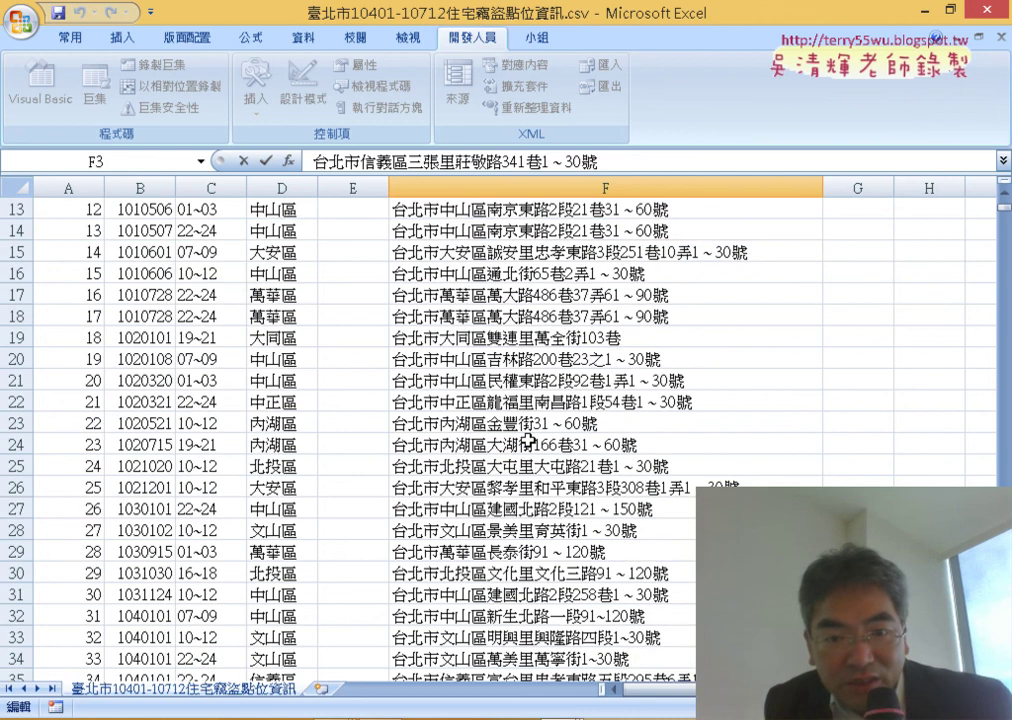
scroll(526, 448, "down", 2)
scroll(527, 440, "down", 1)
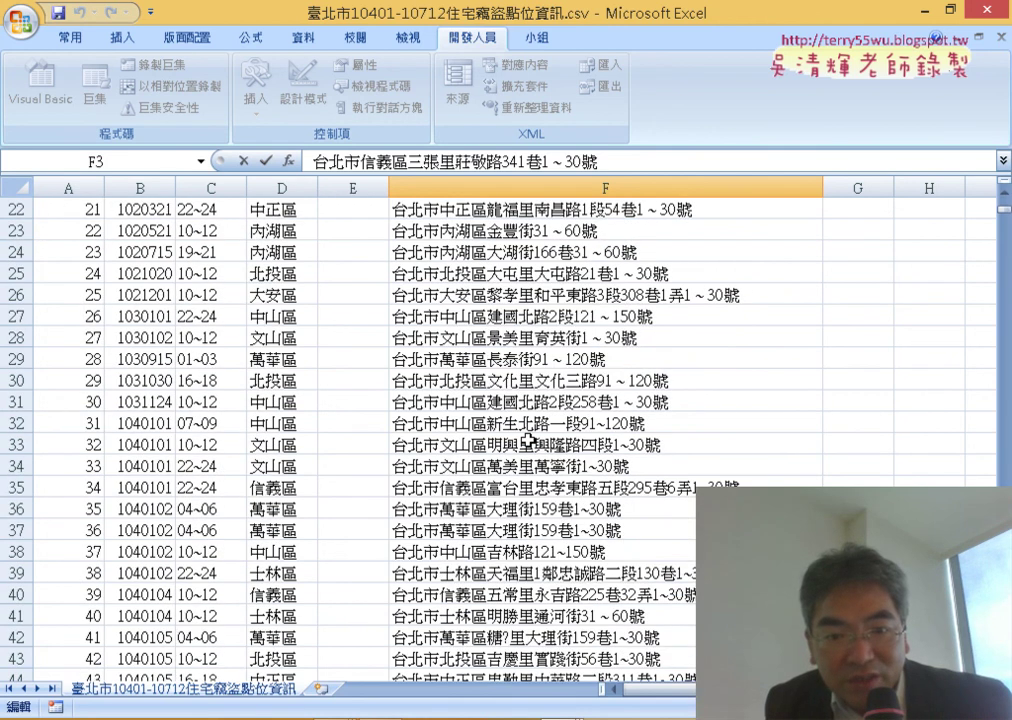
double_click(548, 574)
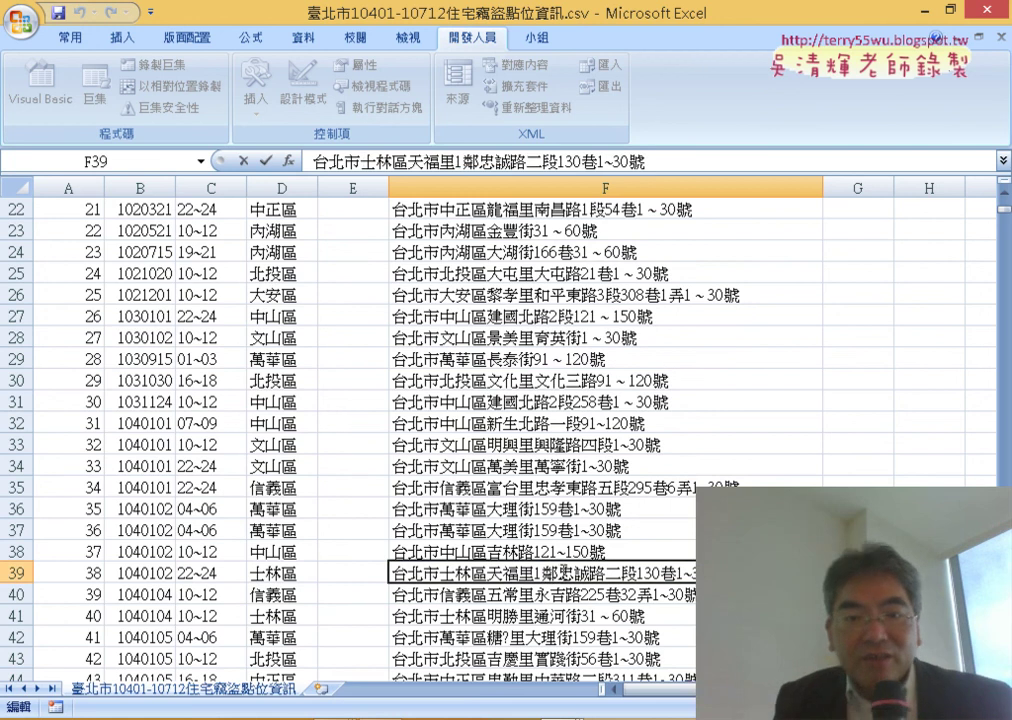
left_click_drag(532, 574, 441, 573)
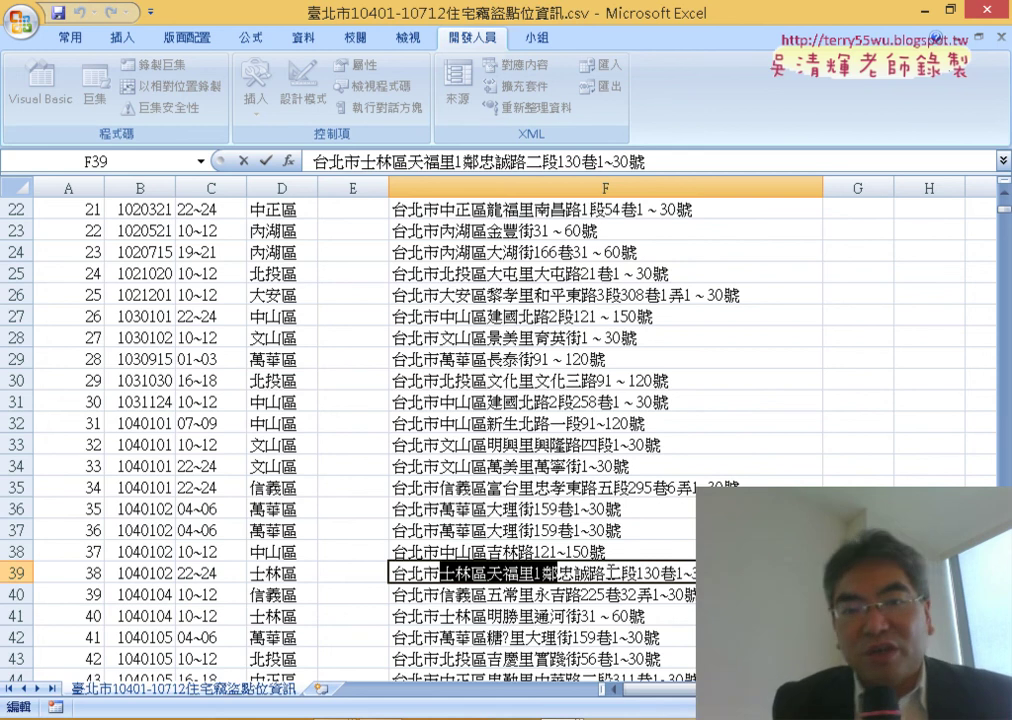
left_click(636, 380)
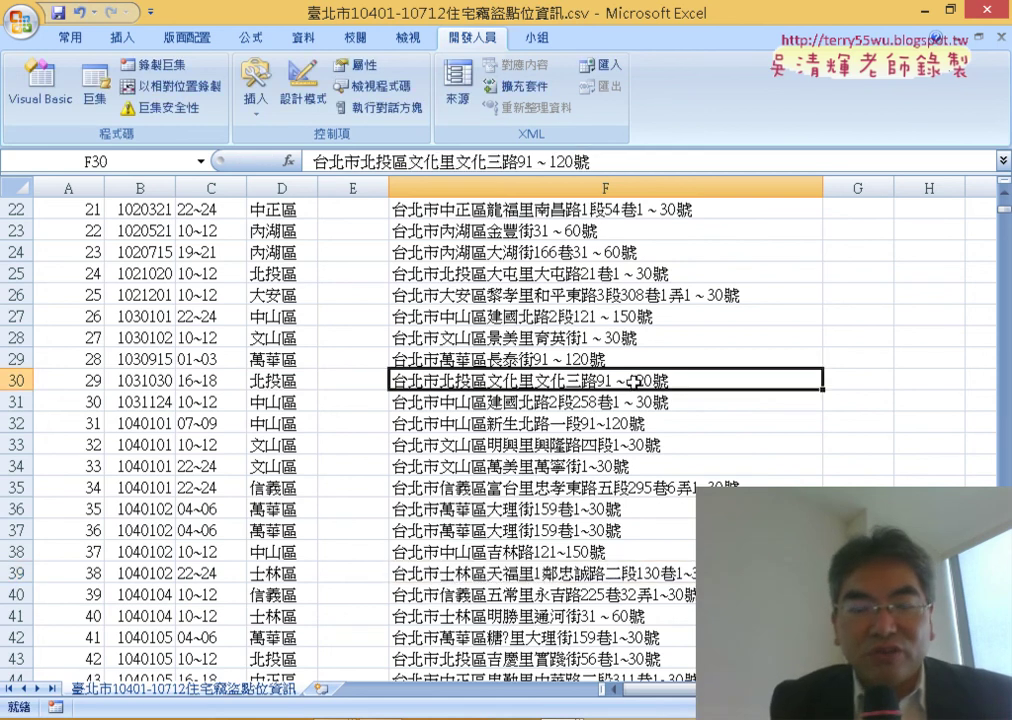
scroll(636, 380, "up", 7)
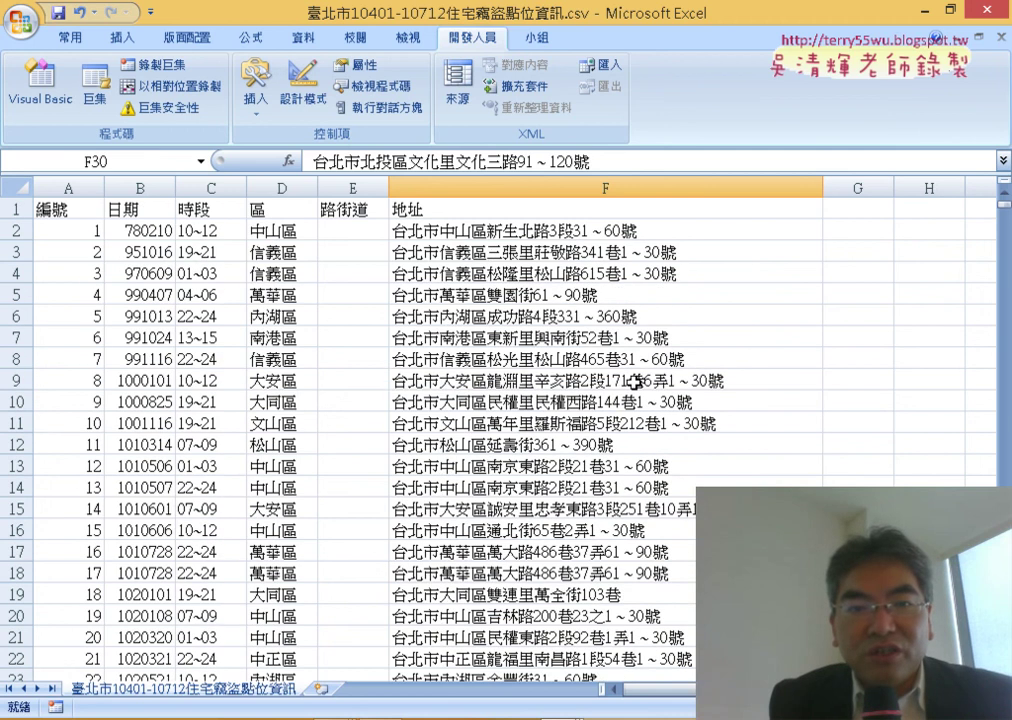
left_click_drag(380, 186, 285, 186)
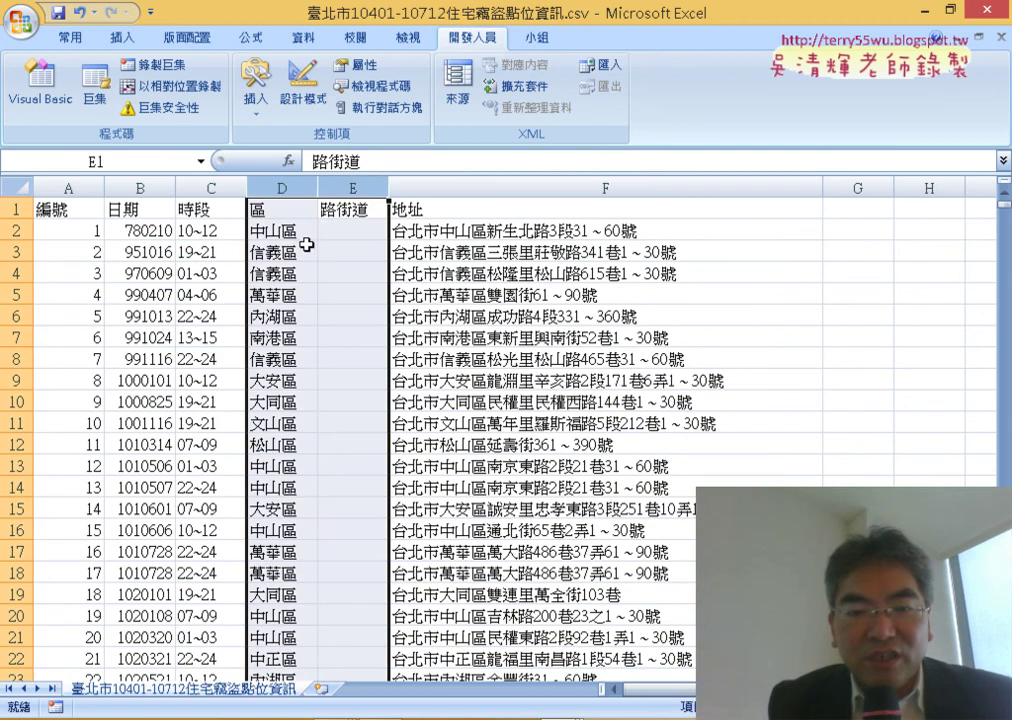
left_click(407, 719)
mouse_move(446, 610)
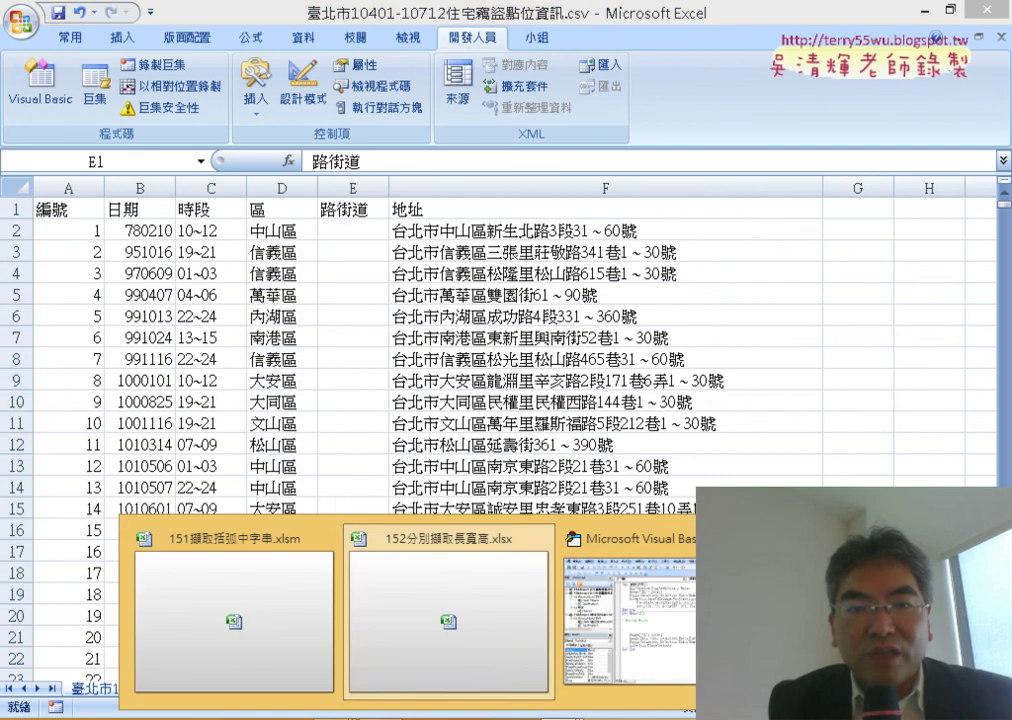
left_click(477, 612)
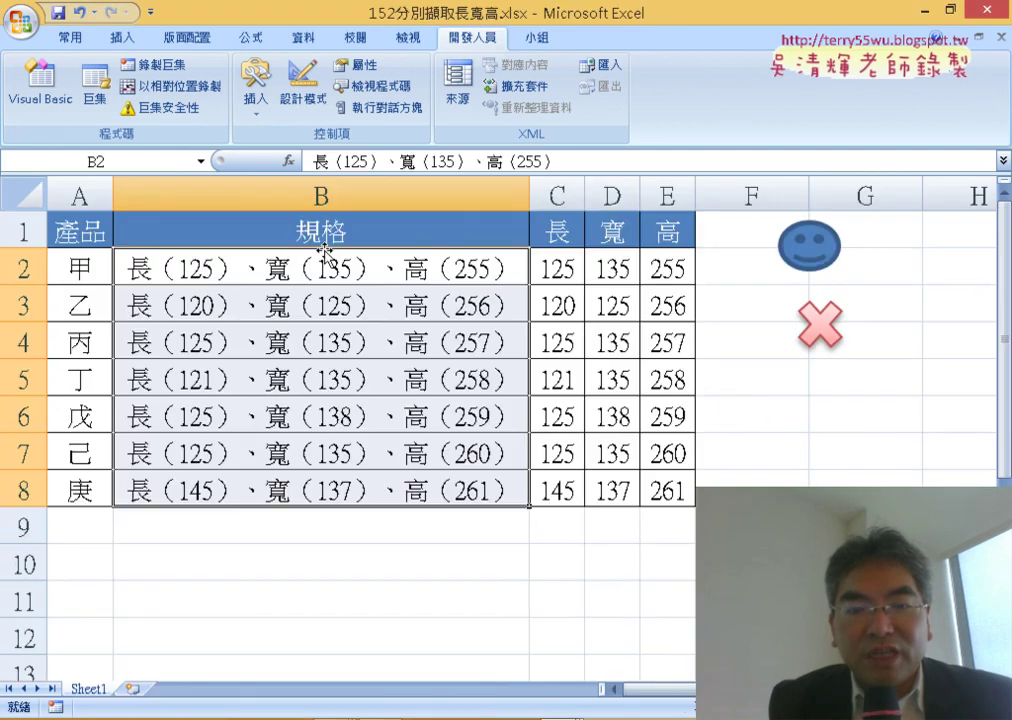
left_click(806, 326)
left_click(796, 228)
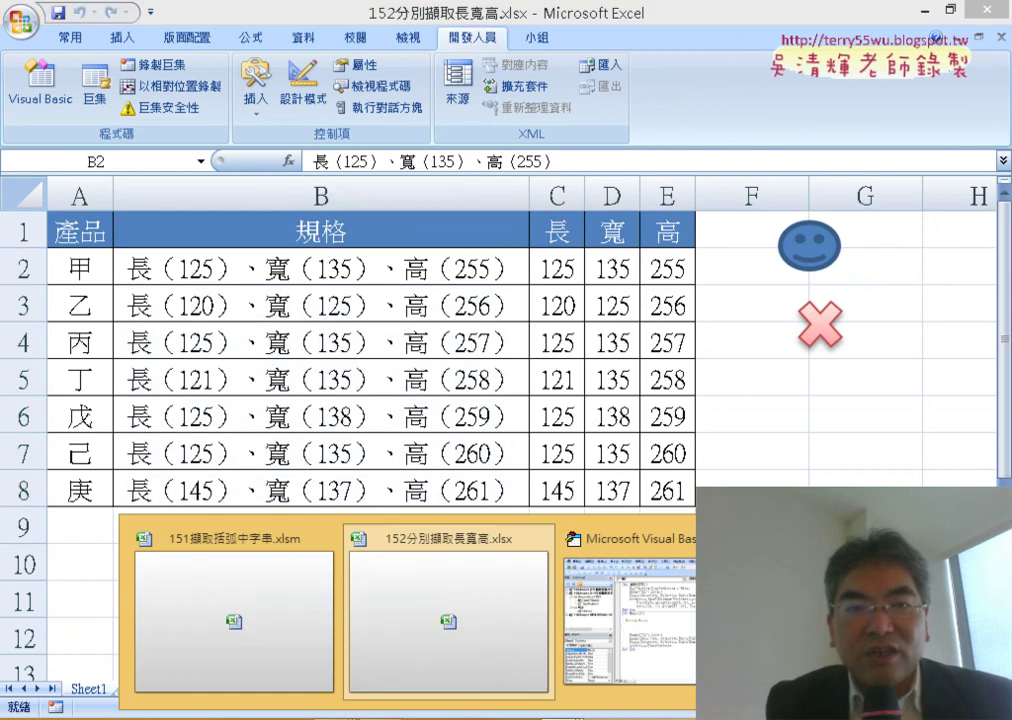
left_click(800, 590)
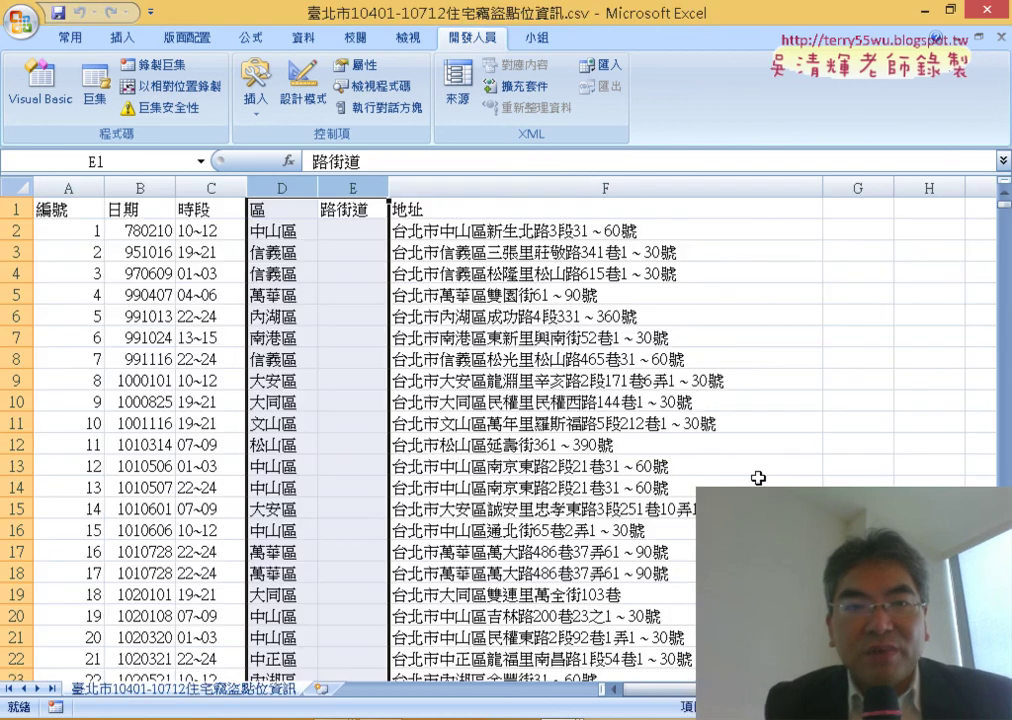